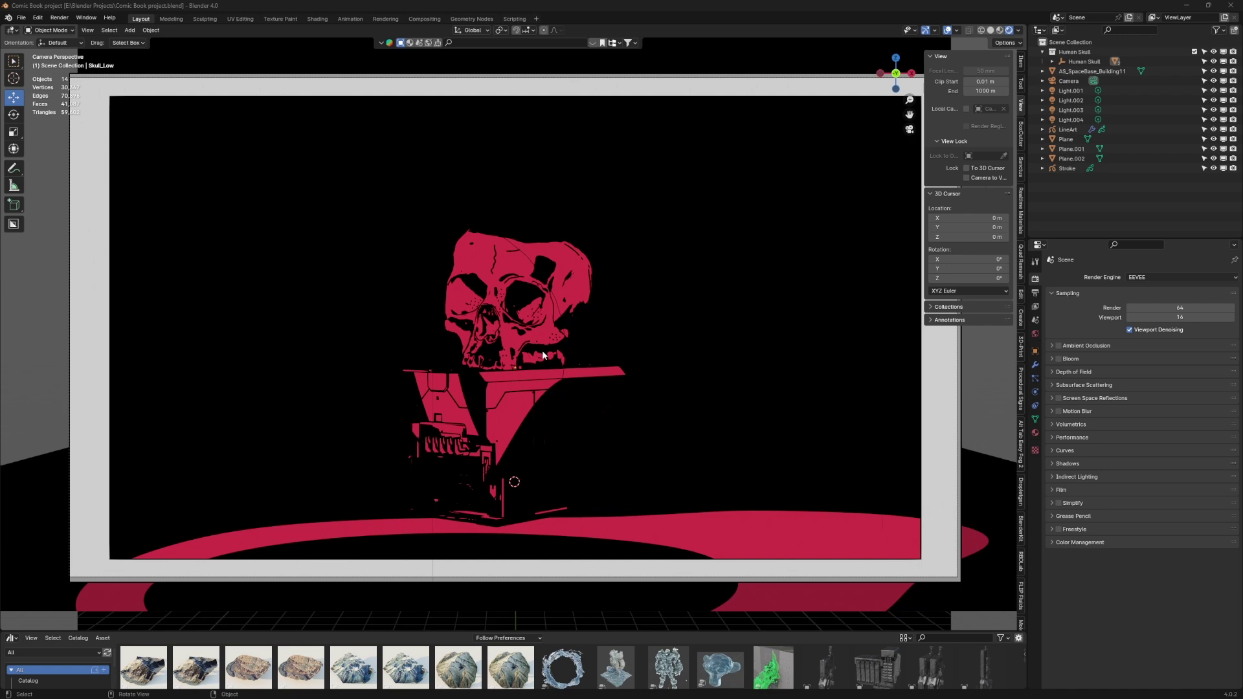
- Switch the viewport to Solid shading and orbit to an angled view of the scene
middle_click_drag(546, 354, 466, 372)
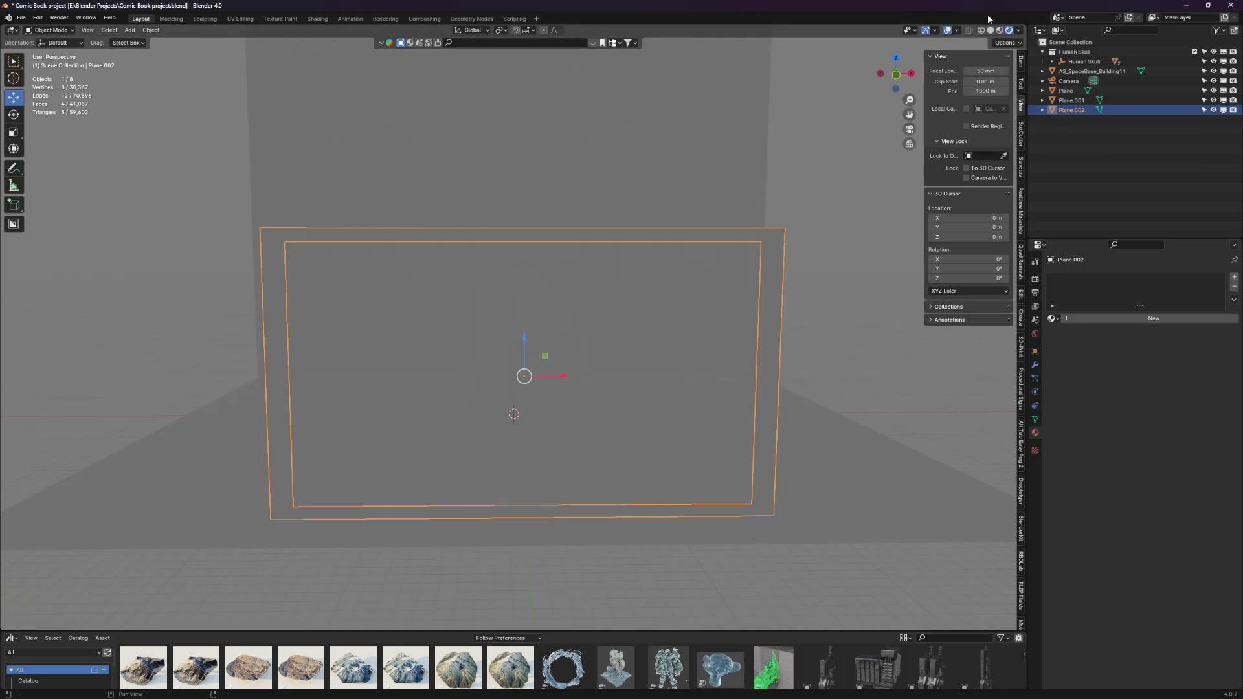
left_click(990, 30)
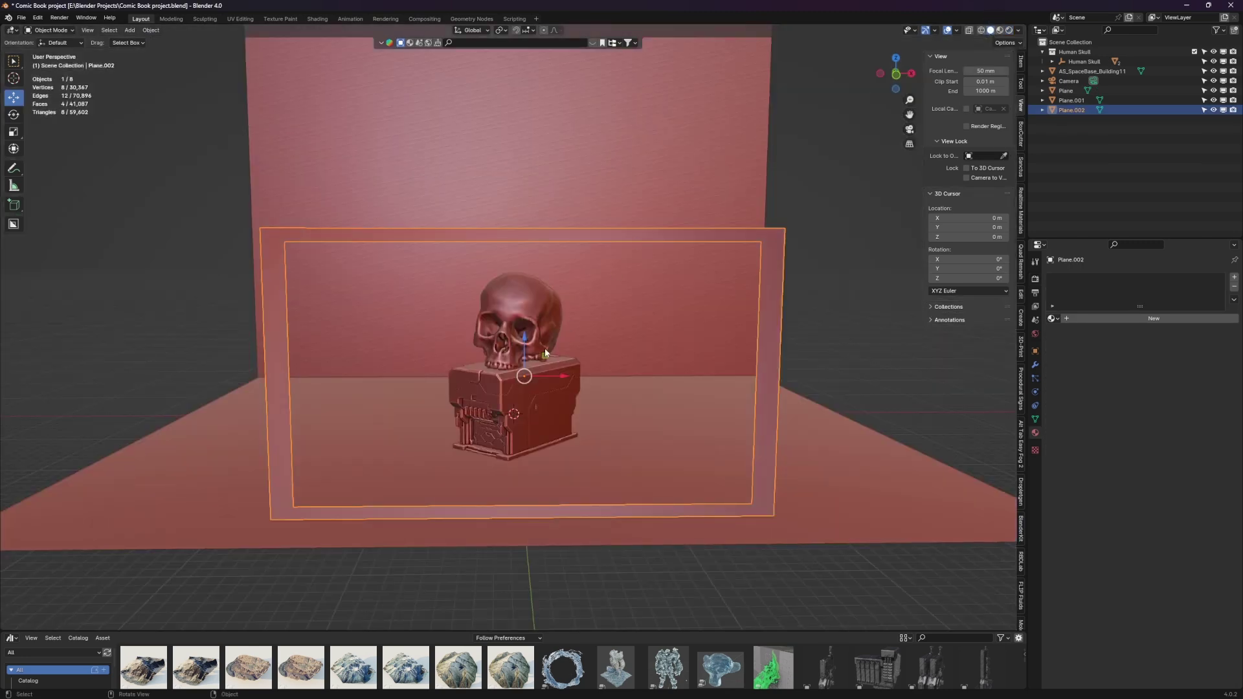
scroll(570, 350, "up", 3)
mouse_move(570, 350)
middle_mouse_down()
mouse_move(564, 358)
mouse_move(658, 355)
mouse_move(536, 354)
mouse_move(491, 376)
middle_mouse_up()
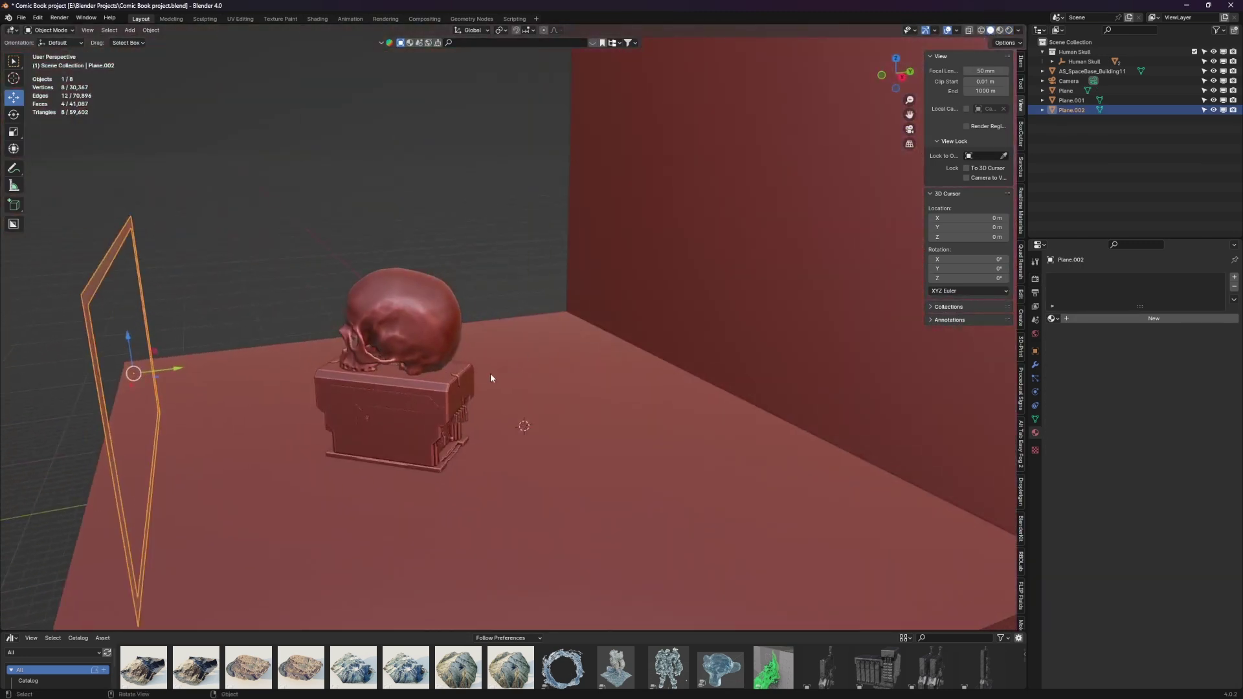
- Inspect the skull and then the pedestal, selecting each from different angles
left_click(428, 304)
middle_click_drag(371, 305, 463, 313)
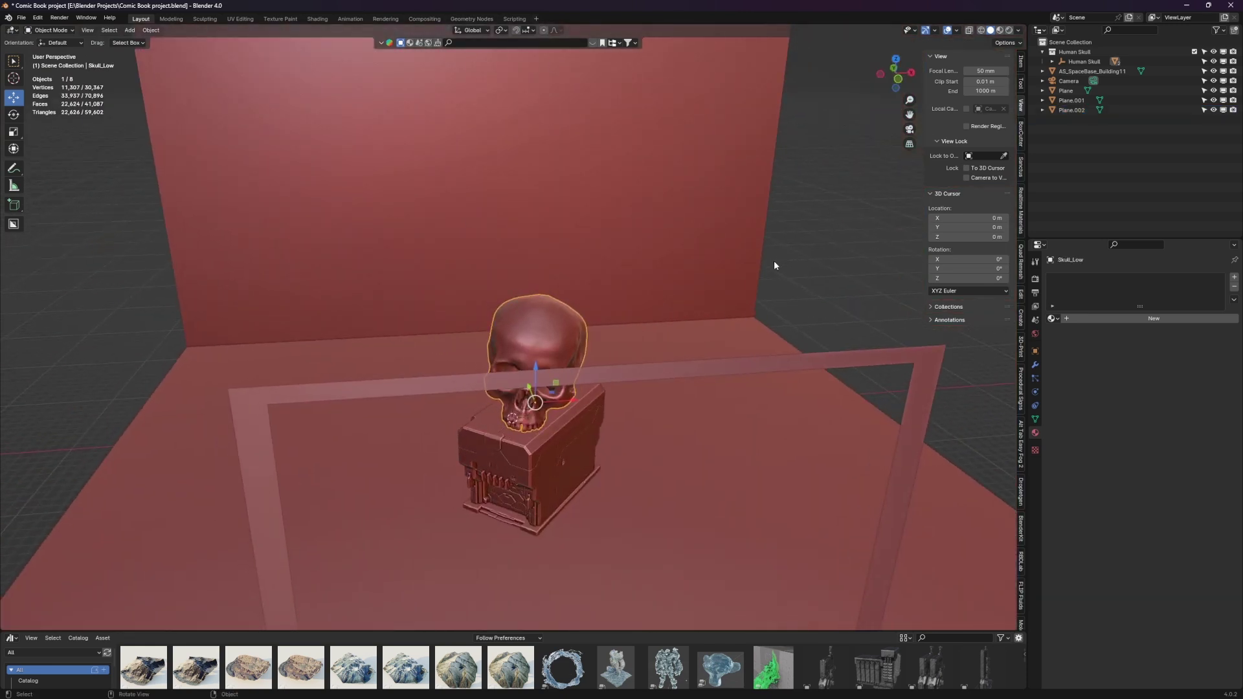
middle_click_drag(646, 410, 654, 401)
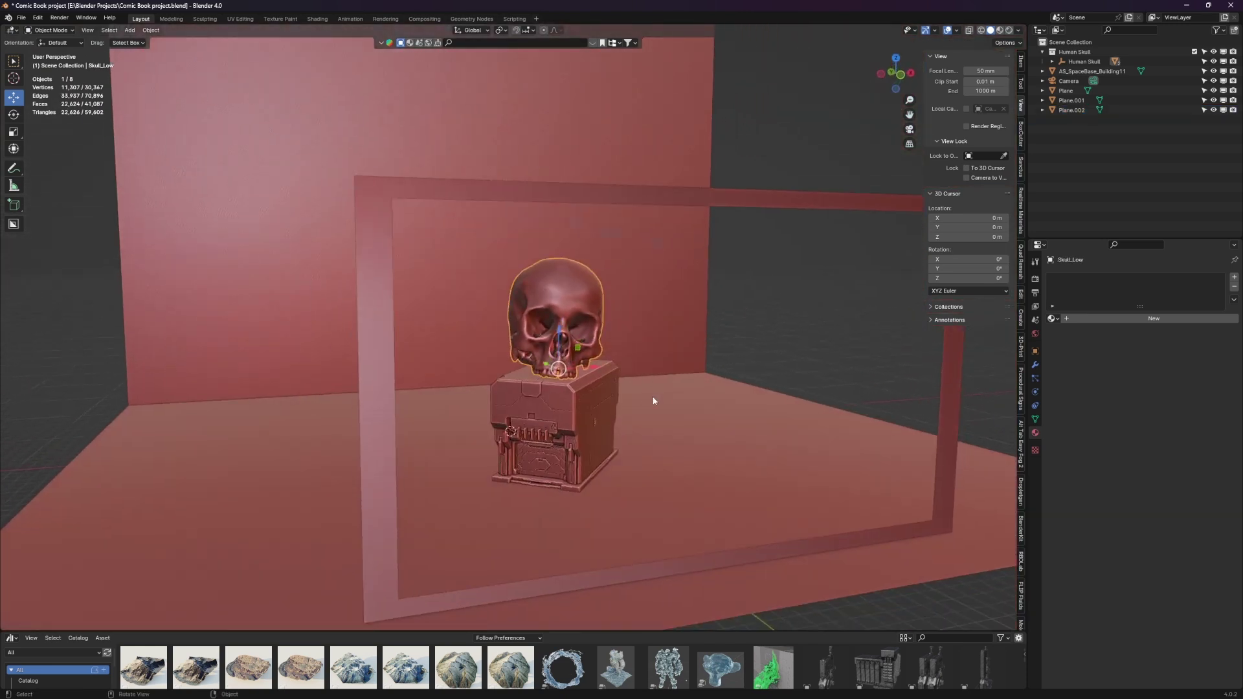
left_click(585, 417)
scroll(615, 401, "up", 5)
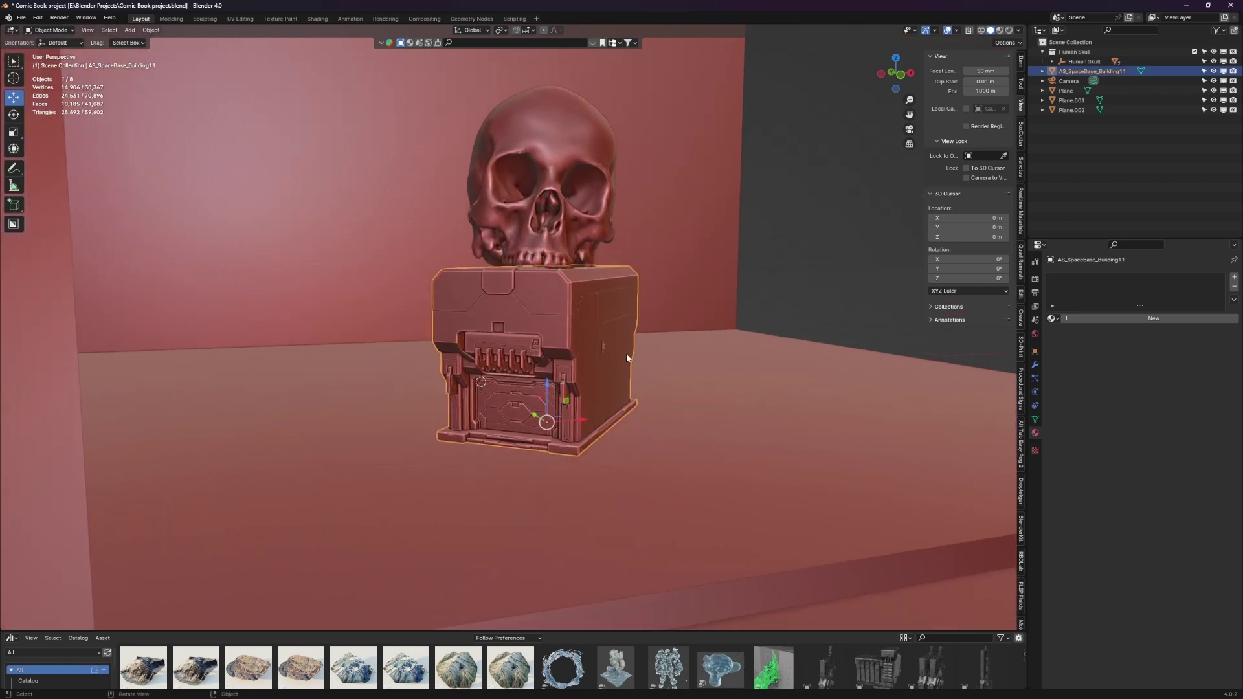
- Orbit around the pedestal, deselect it, and settle on a frontal view of skull and frame
middle_click_drag(627, 352, 721, 351)
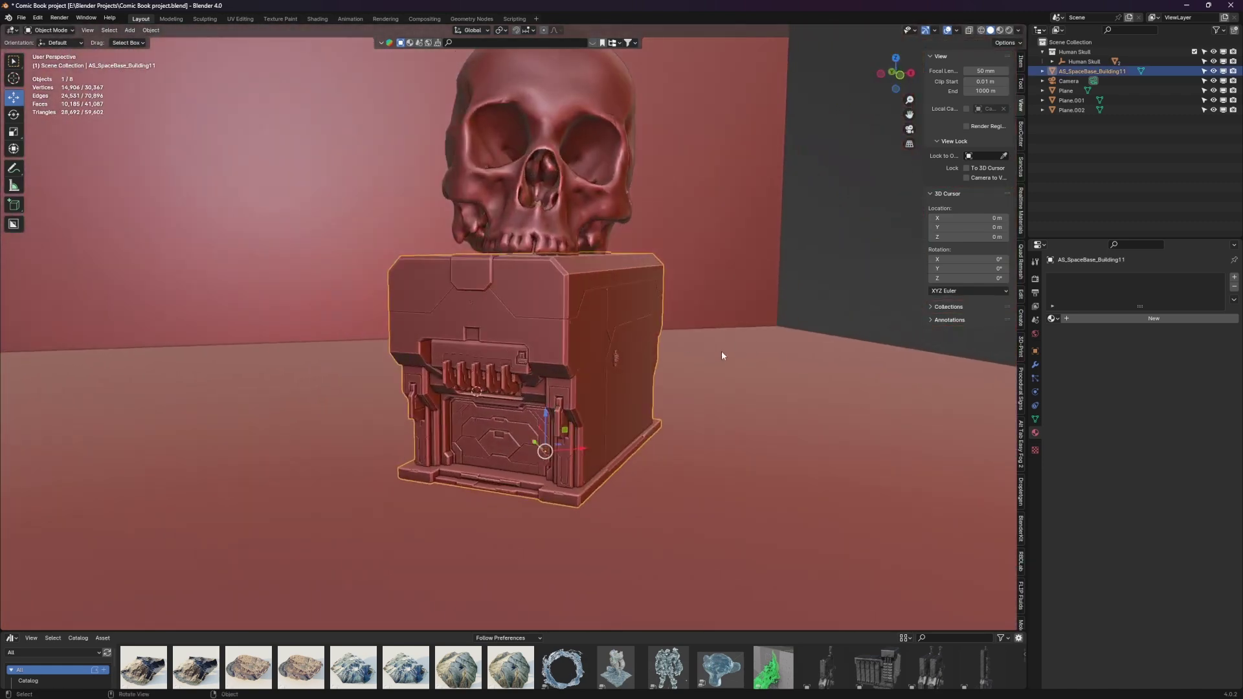
scroll(722, 354, "down", 3)
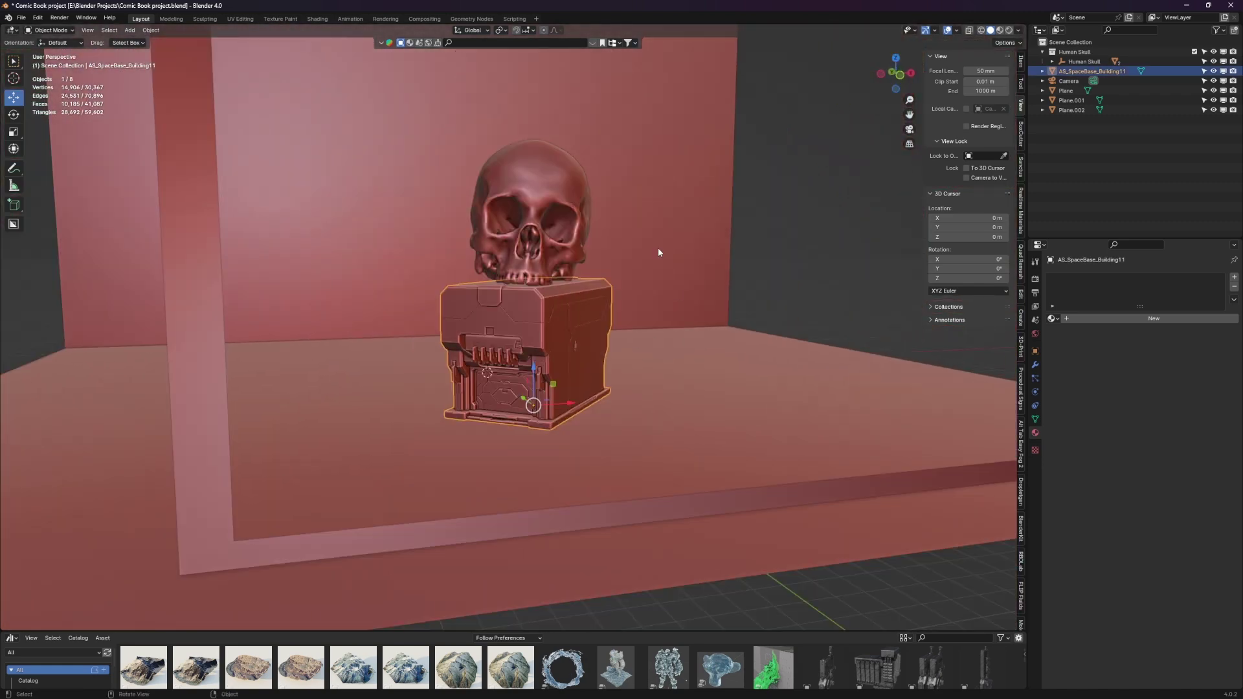
scroll(659, 253, "down", 3)
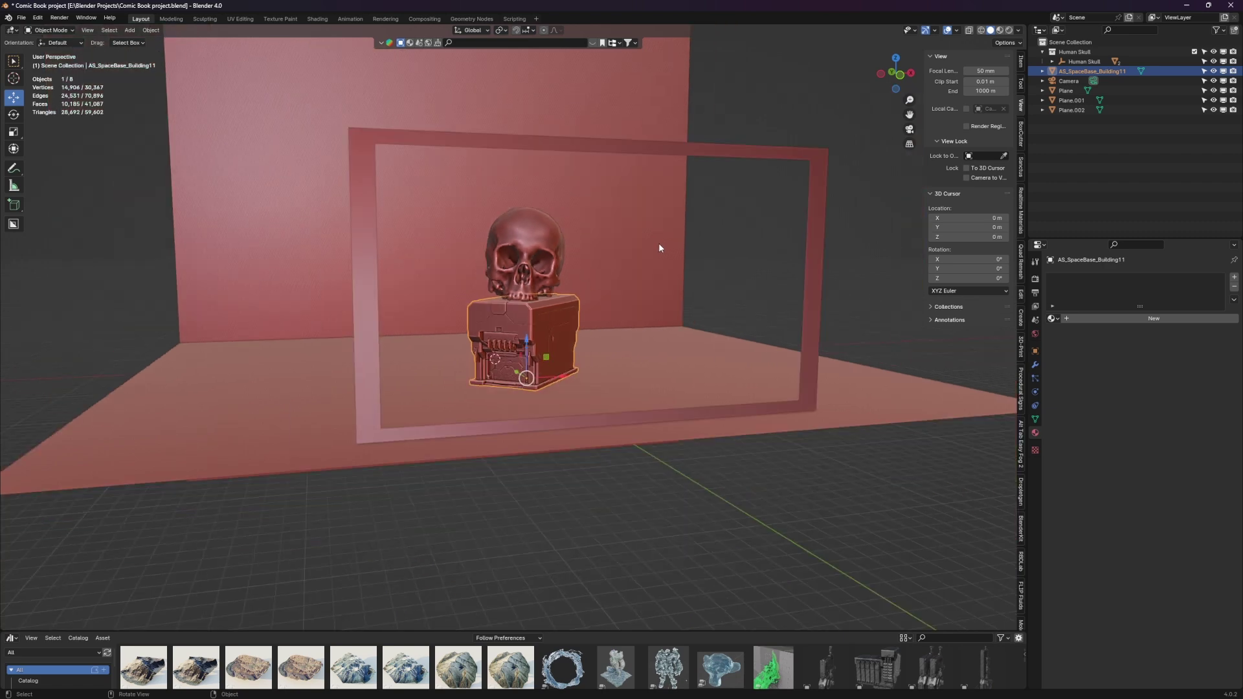
left_click(689, 245)
middle_click_drag(689, 244, 682, 253)
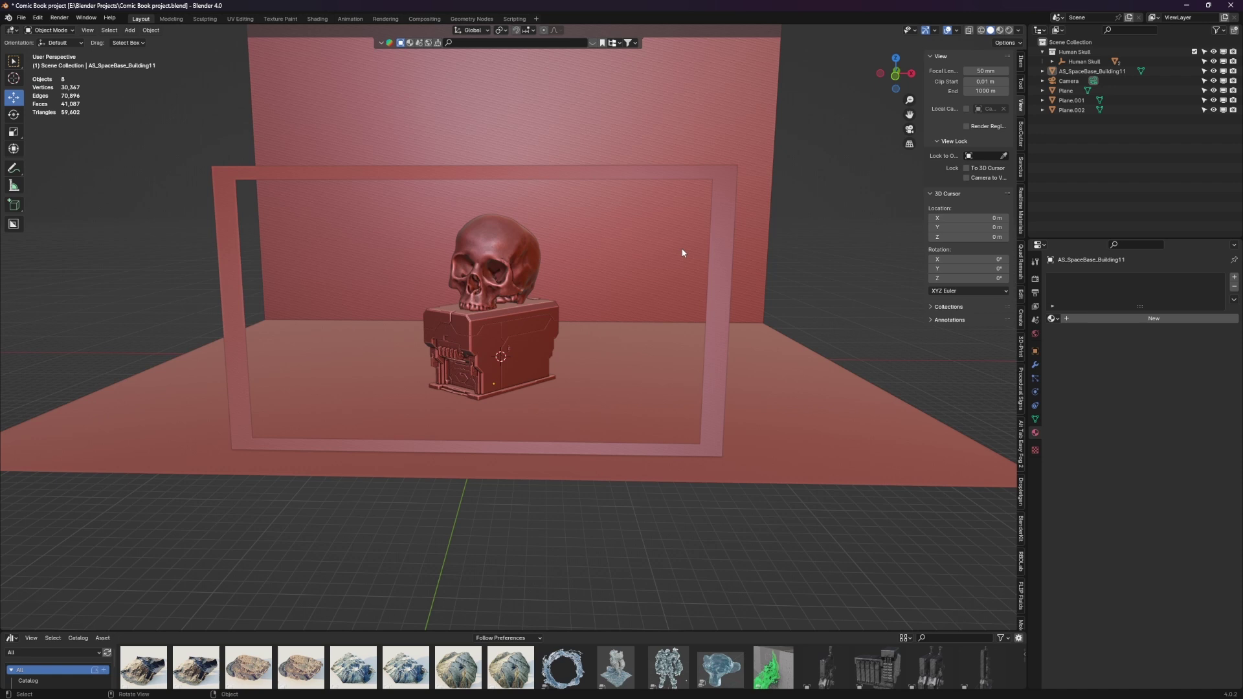
- Select the skull and create a new material for it
left_click(504, 249)
middle_click_drag(547, 251, 577, 251)
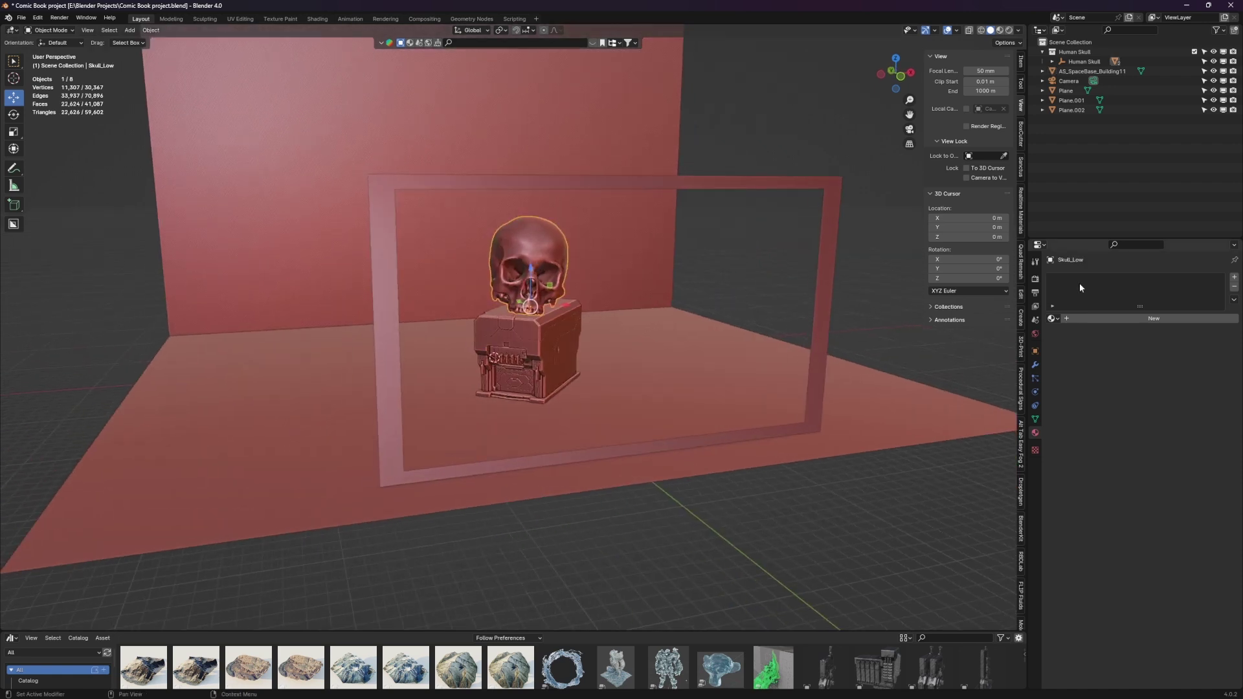
left_click(1164, 317)
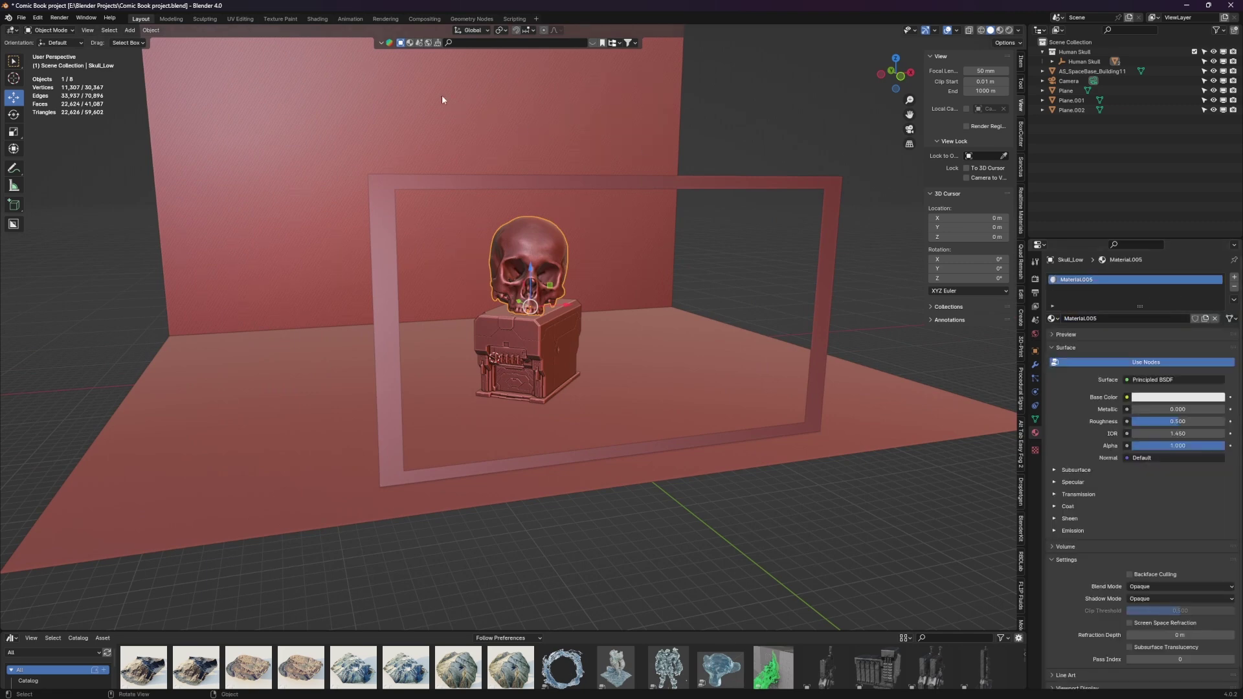
- In the Shading workspace, insert a Shader to RGB node between the Principled BSDF and Material Output
left_click(317, 19)
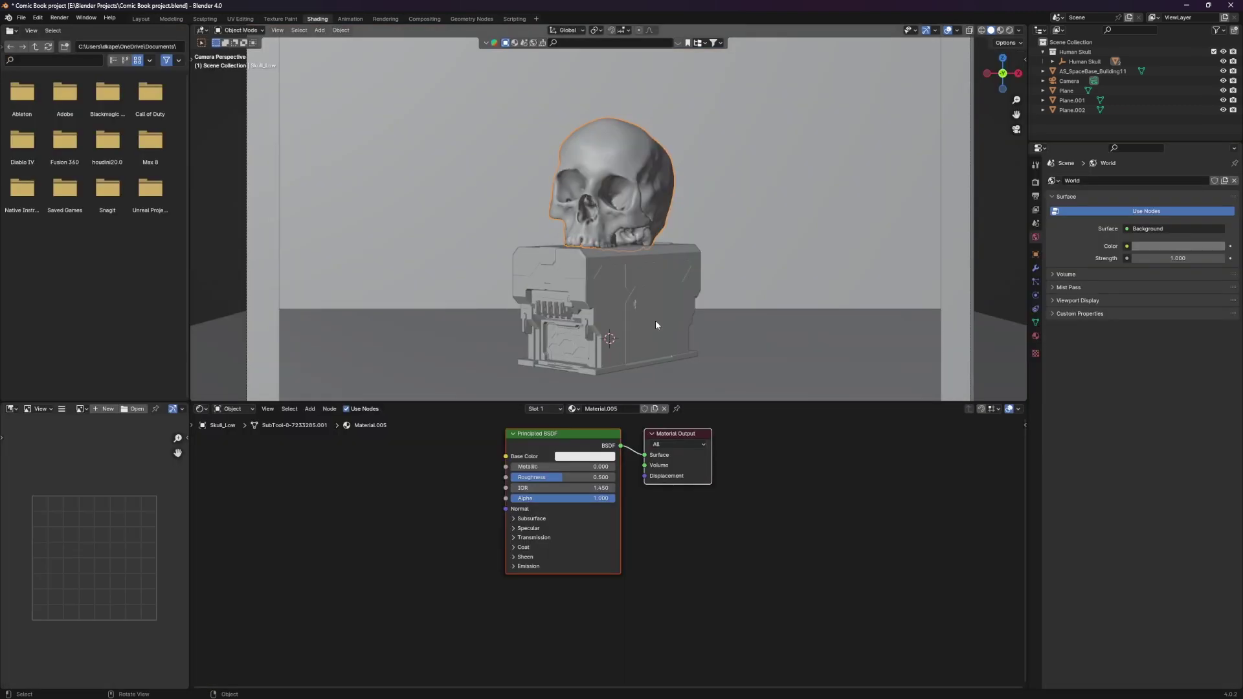
left_click_drag(563, 442, 480, 442)
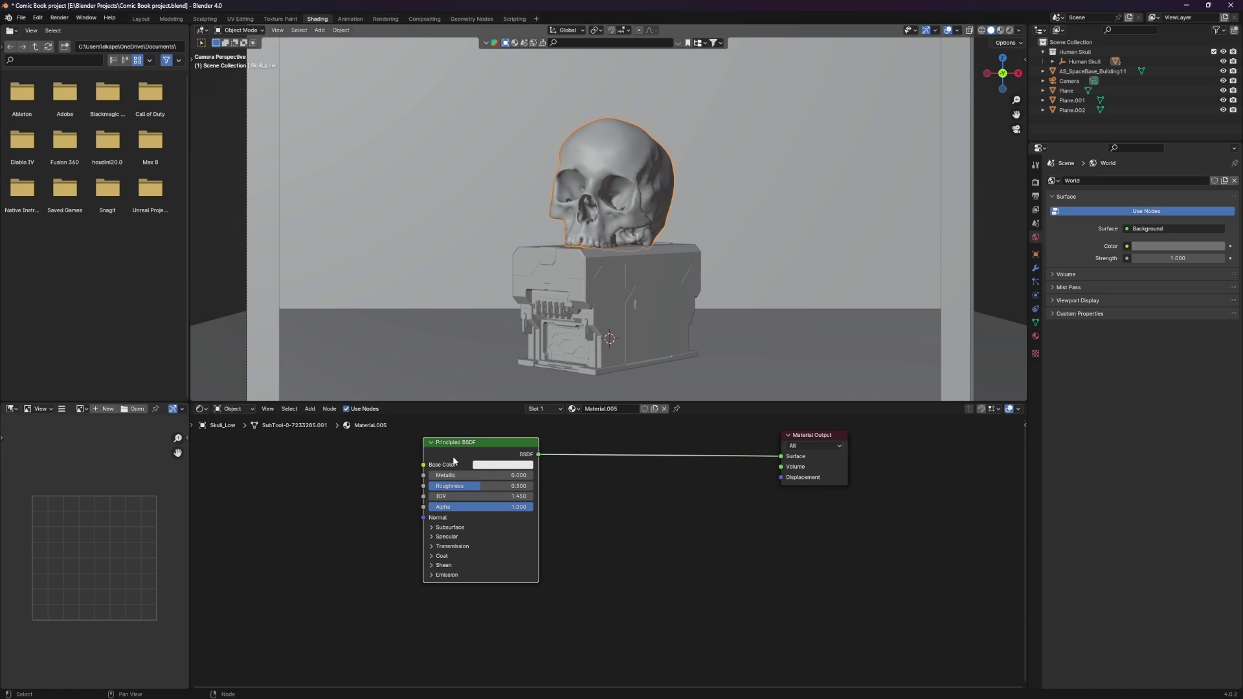
left_click(644, 495)
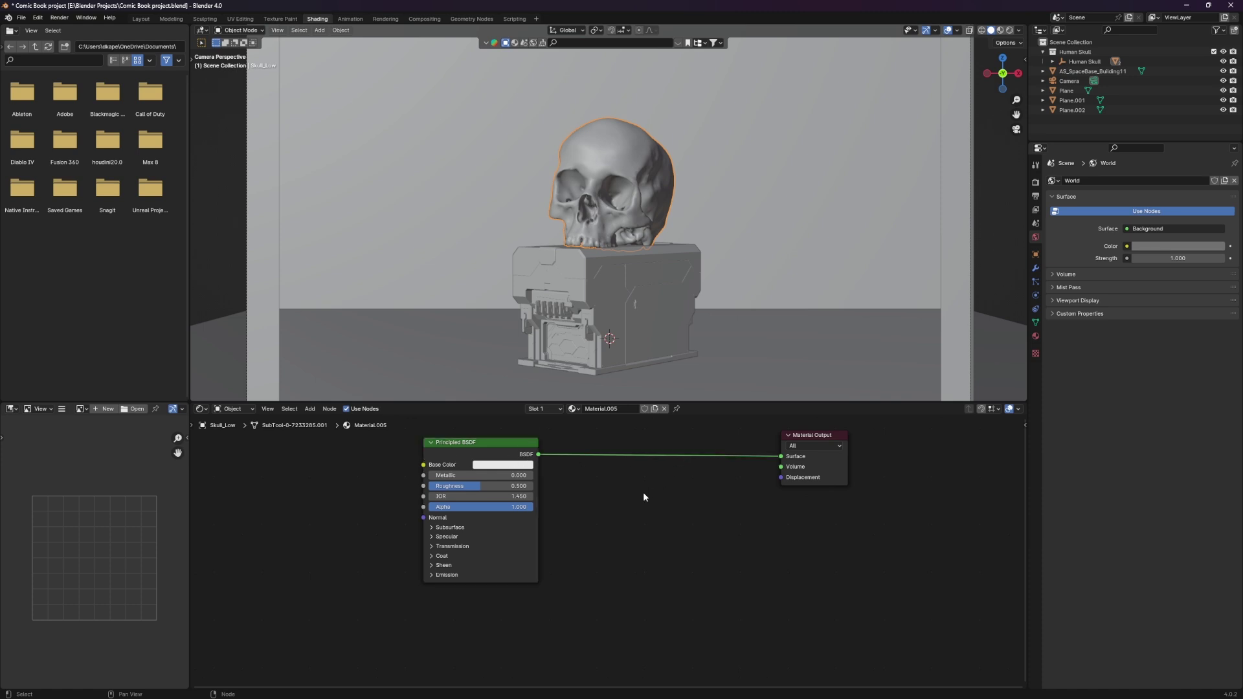
key("shift+a")
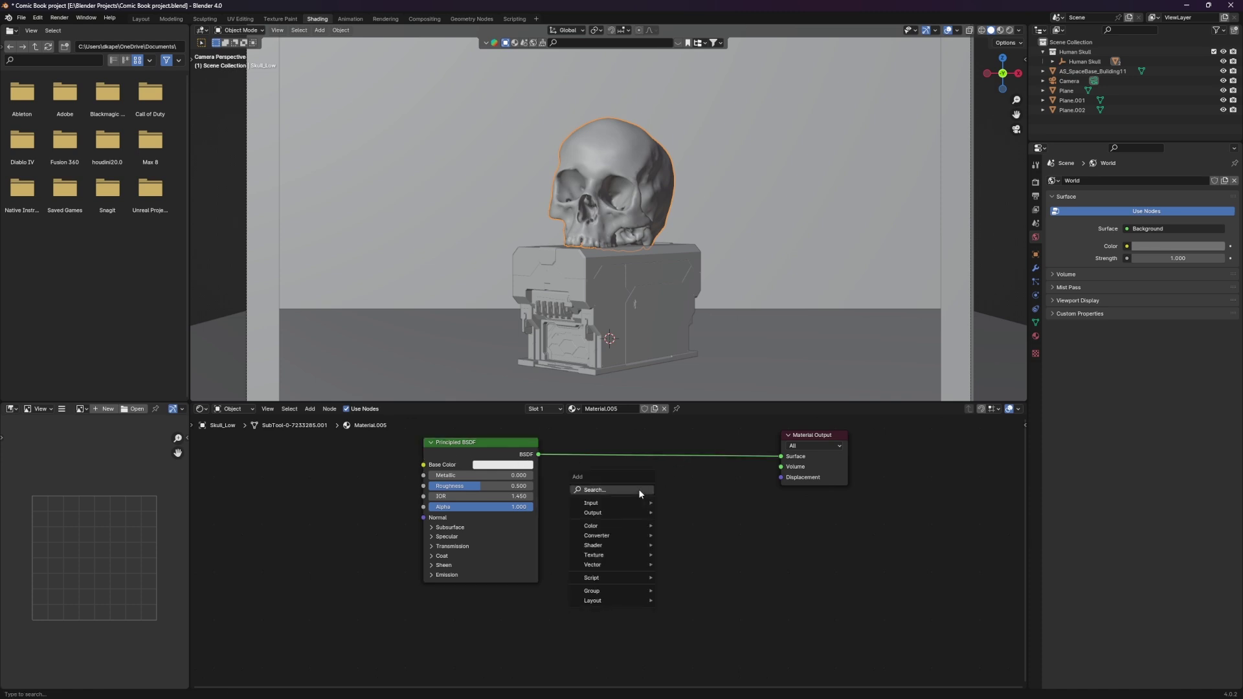
type("shad")
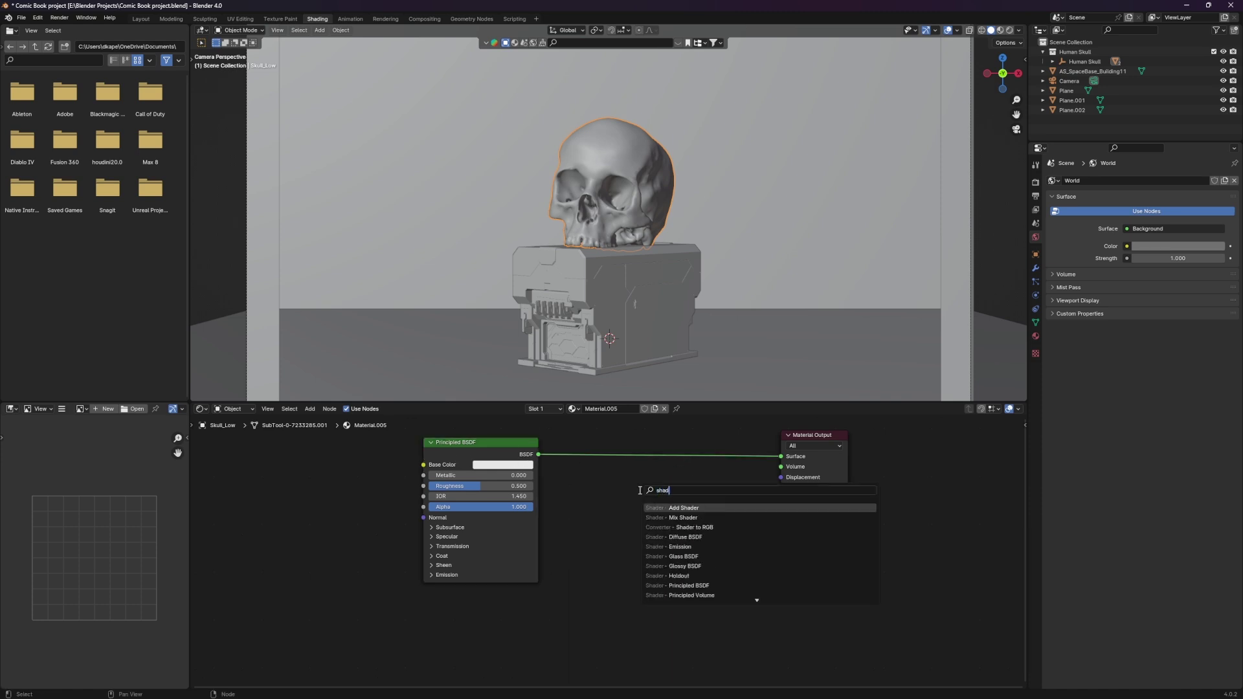
type("er to r")
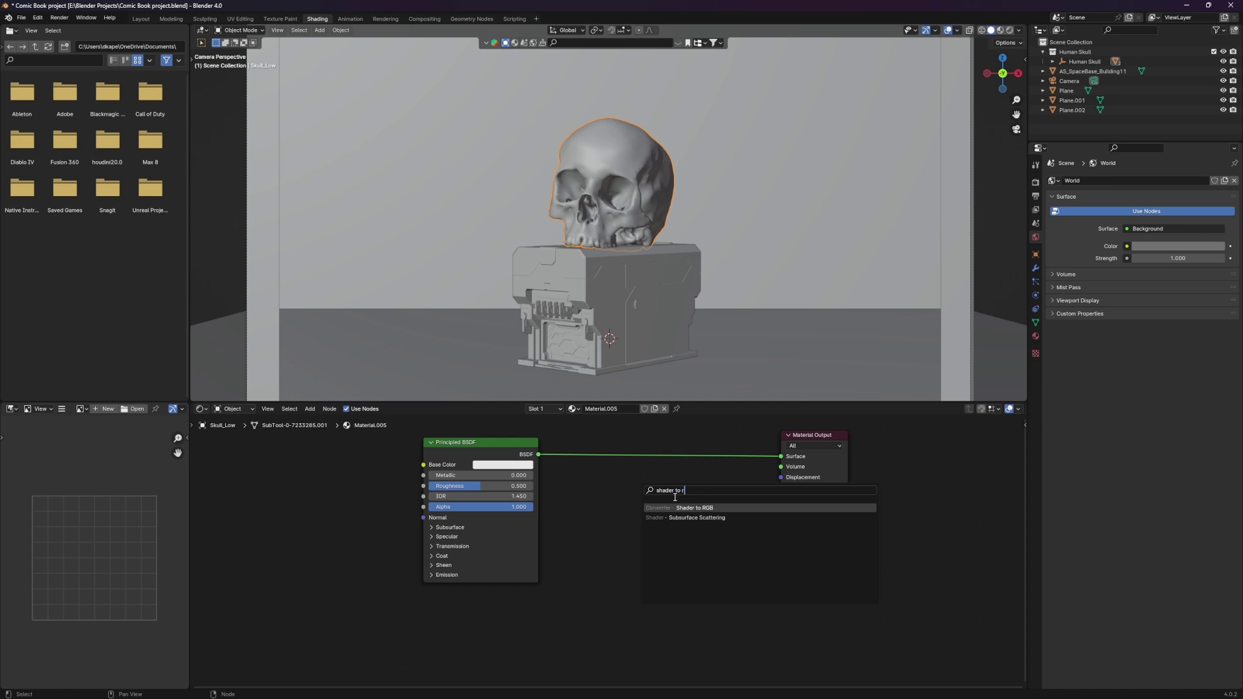
left_click(684, 507)
left_click(652, 502)
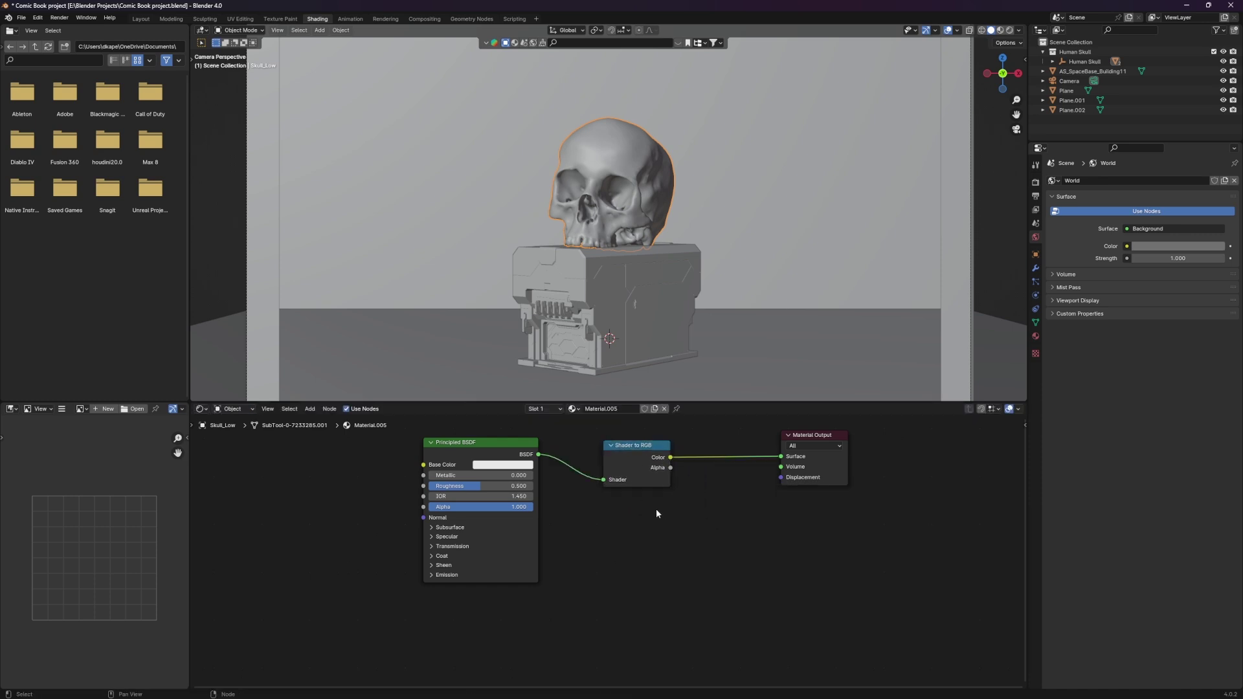
- Insert a Color Ramp node between Shader to RGB and the Material Output
key("shift+a")
type("c")
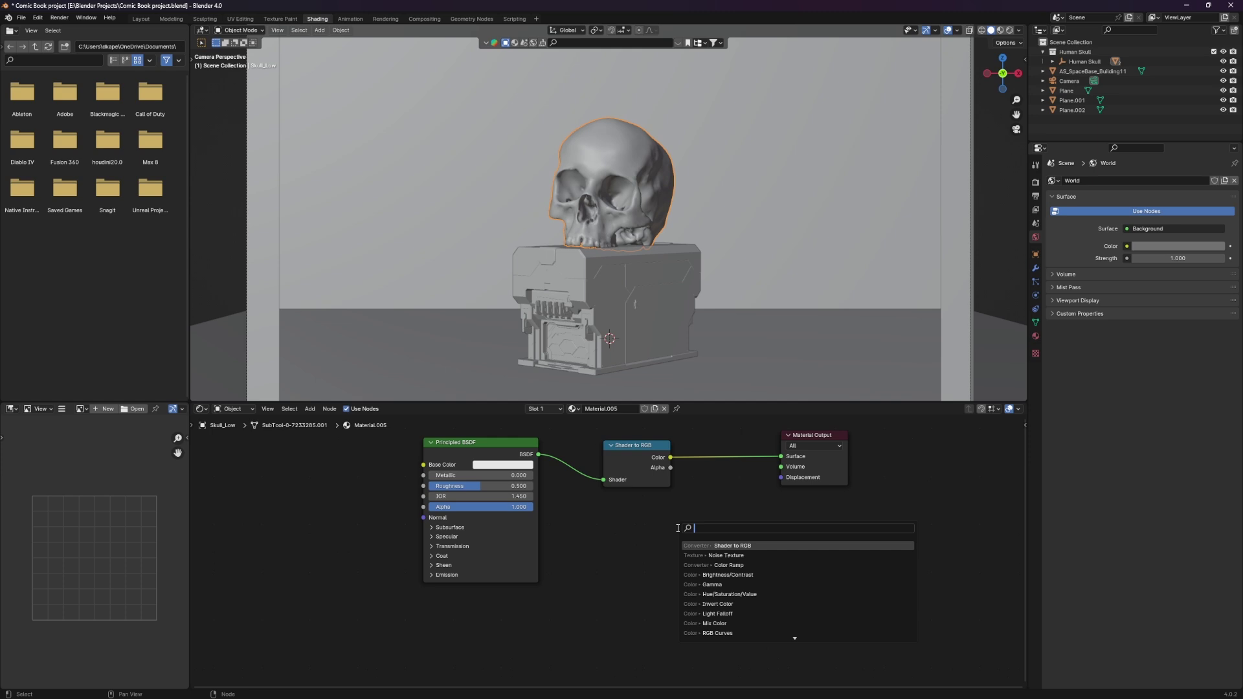
type("olor")
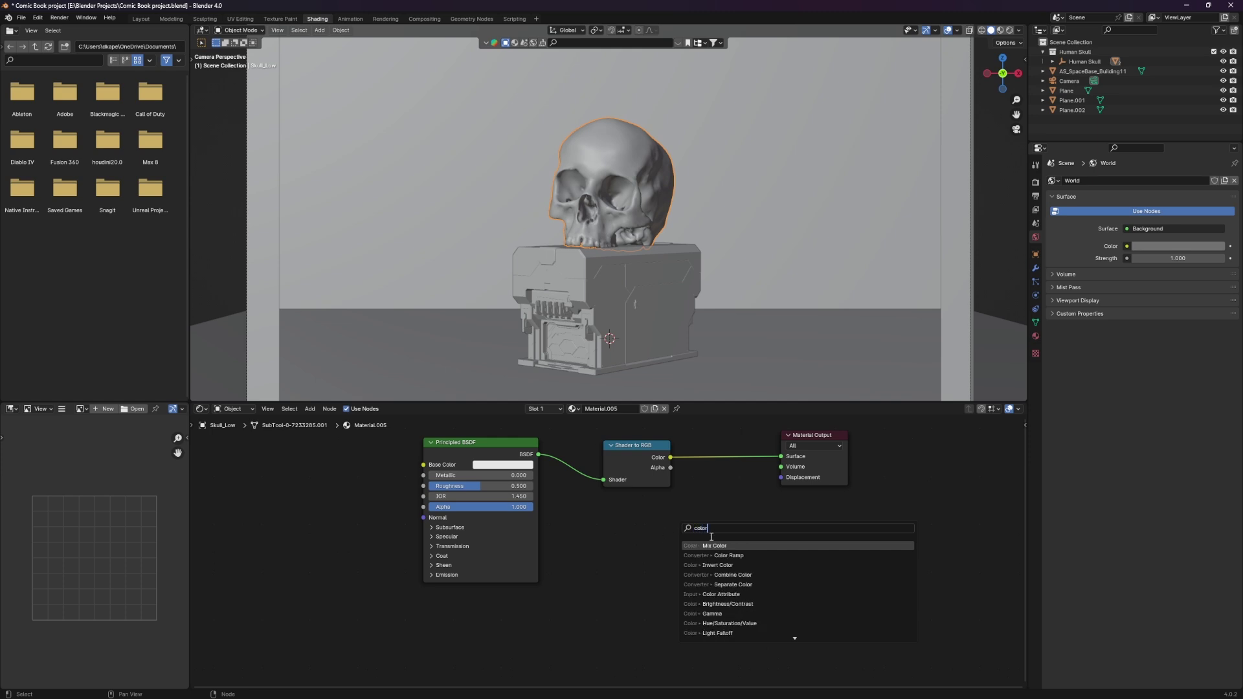
left_click(718, 556)
left_click(712, 447)
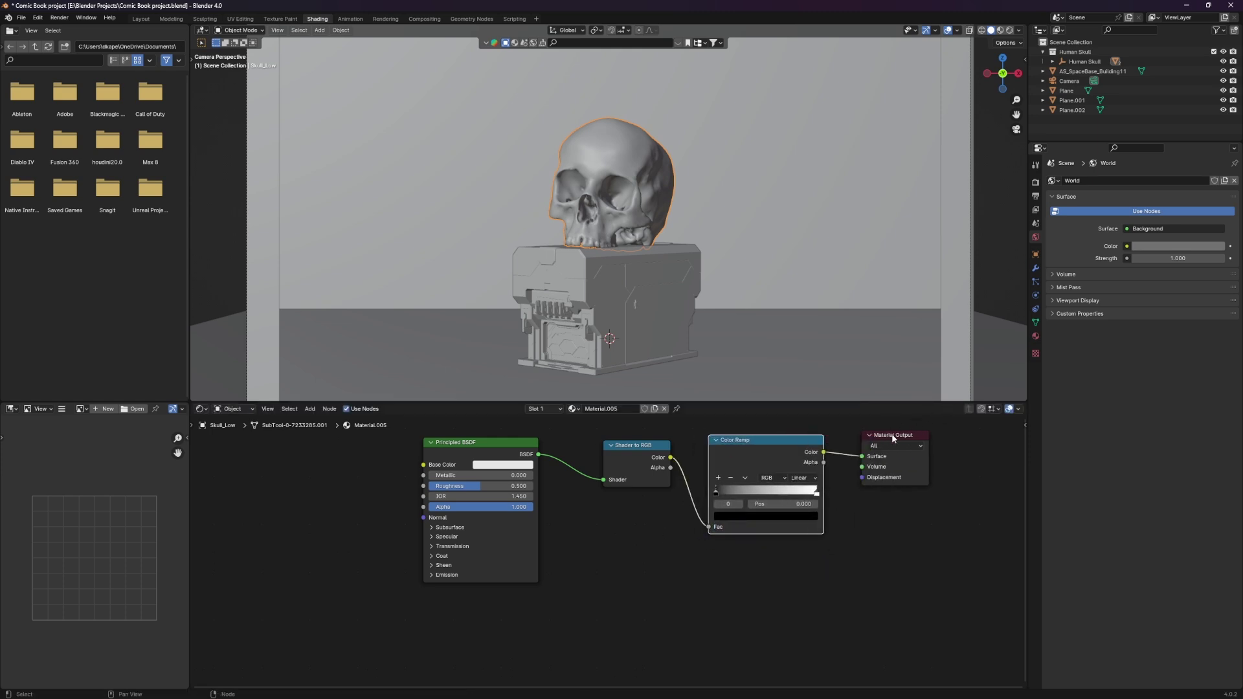
left_click_drag(892, 439, 900, 441)
- Preview the material in the viewport and set the Color Ramp interpolation to Constant
left_click(1000, 30)
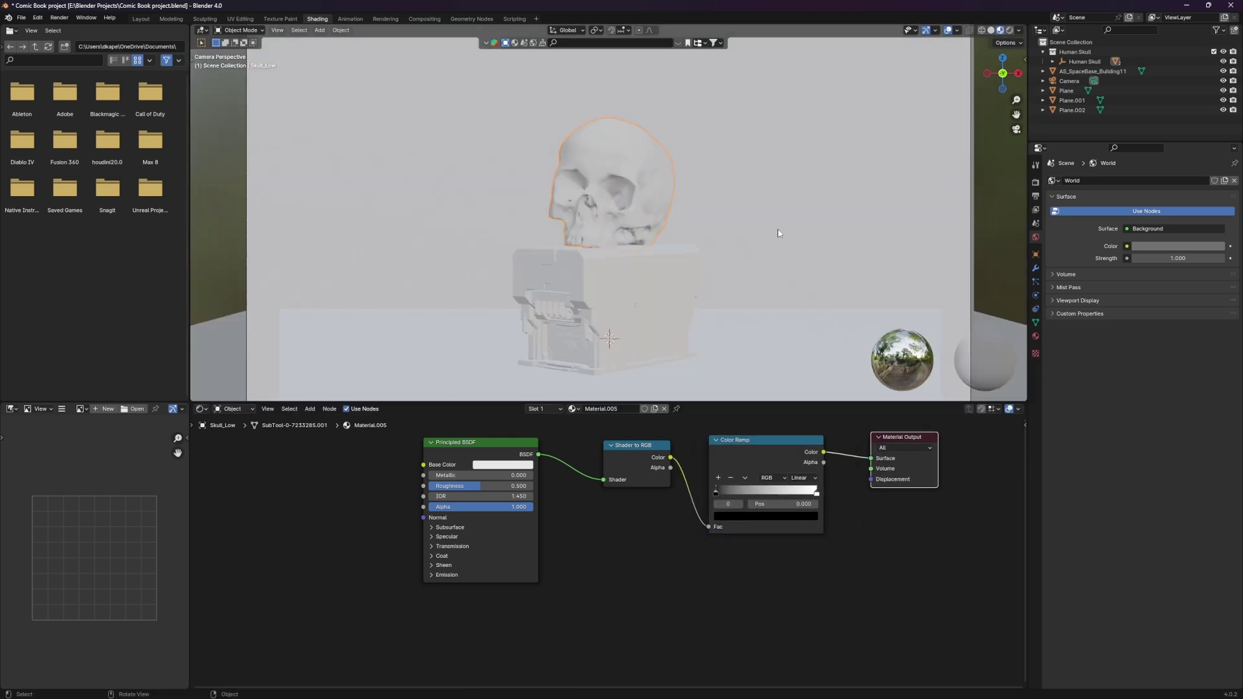
scroll(657, 502, "right", 2, "ctrl")
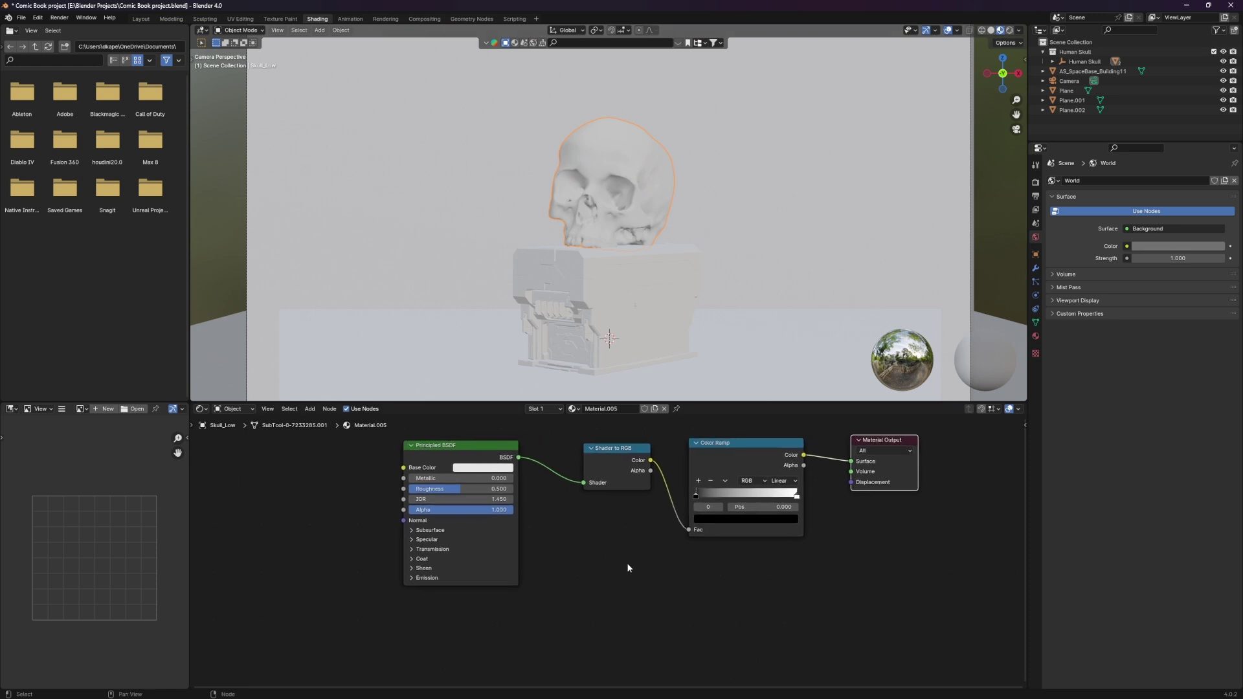
left_click(789, 482)
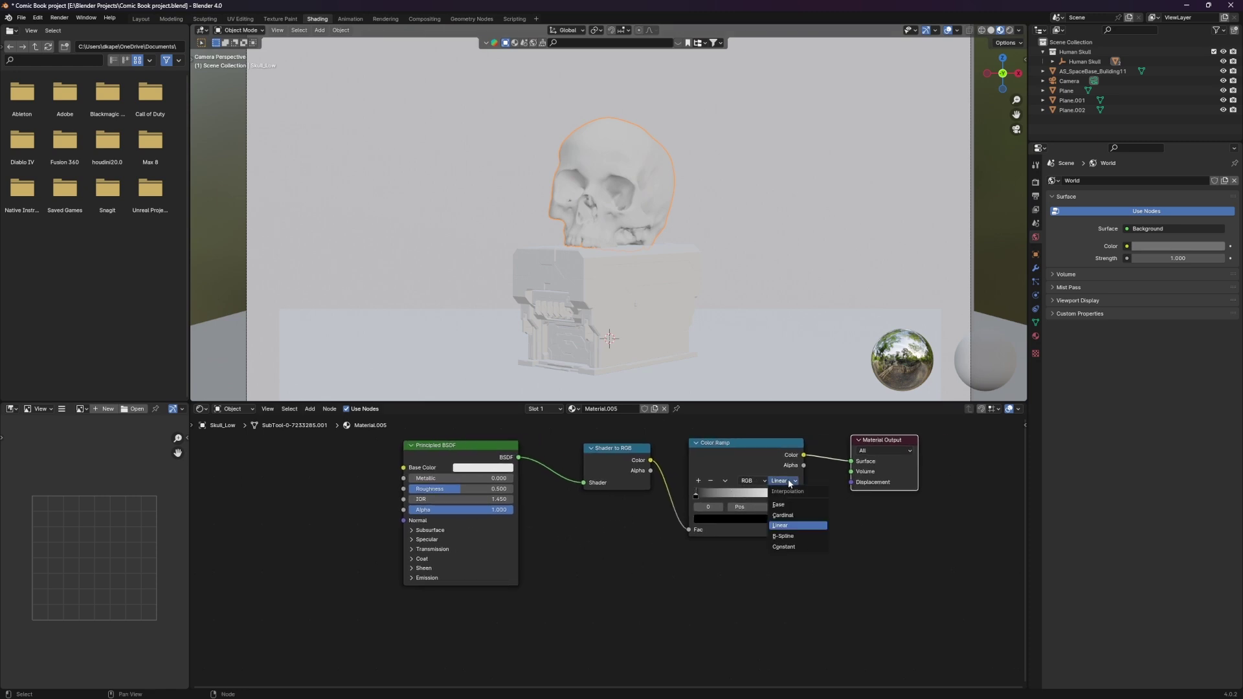
left_click(790, 547)
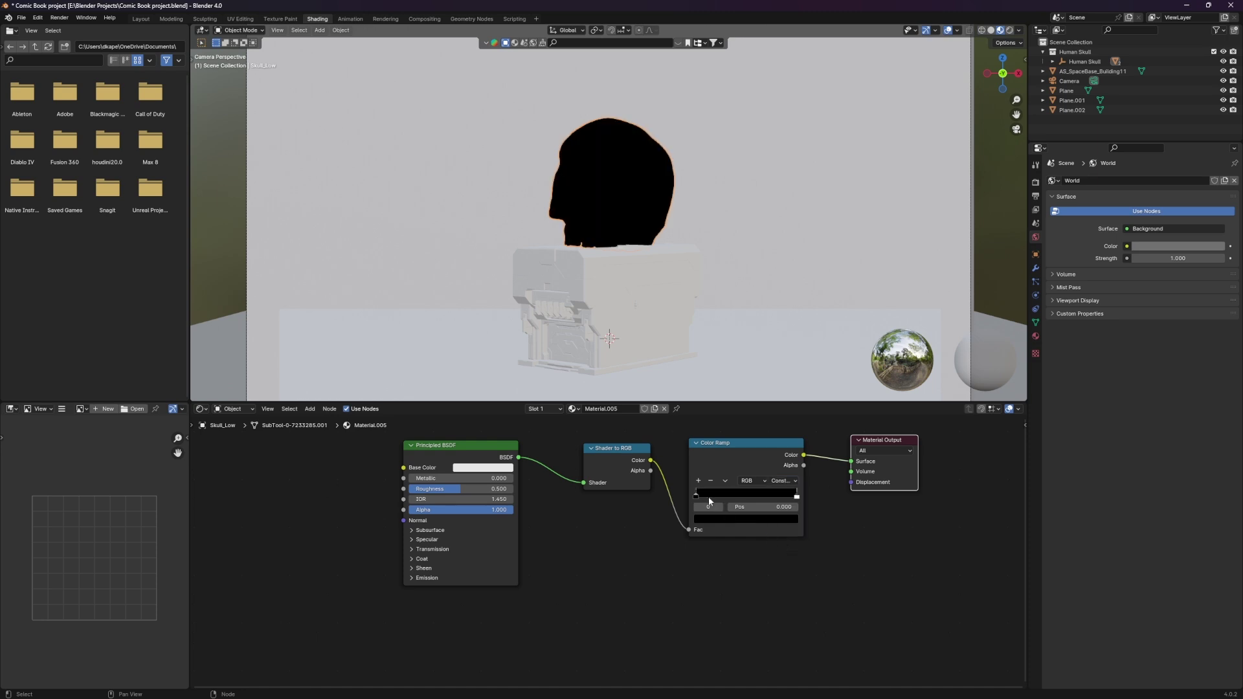
- Slide the Color Ramp's white stop right to about 0.623
middle_click_drag(710, 252, 734, 261)
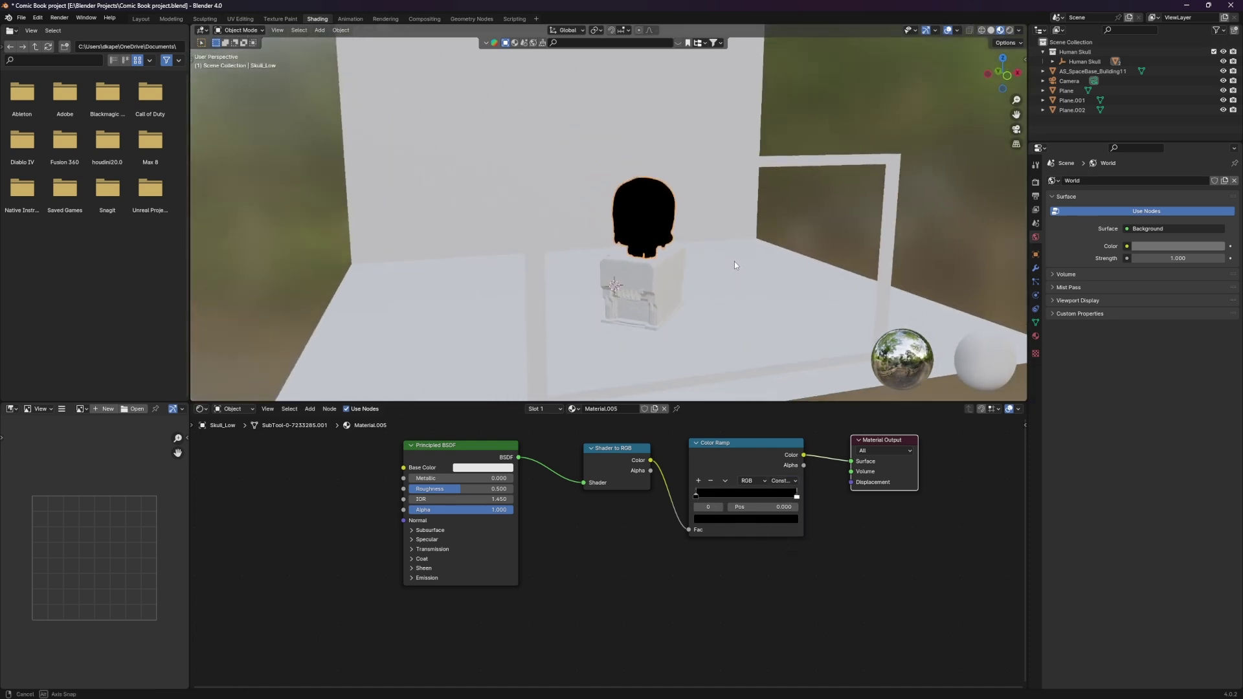
scroll(733, 258, "up", 3)
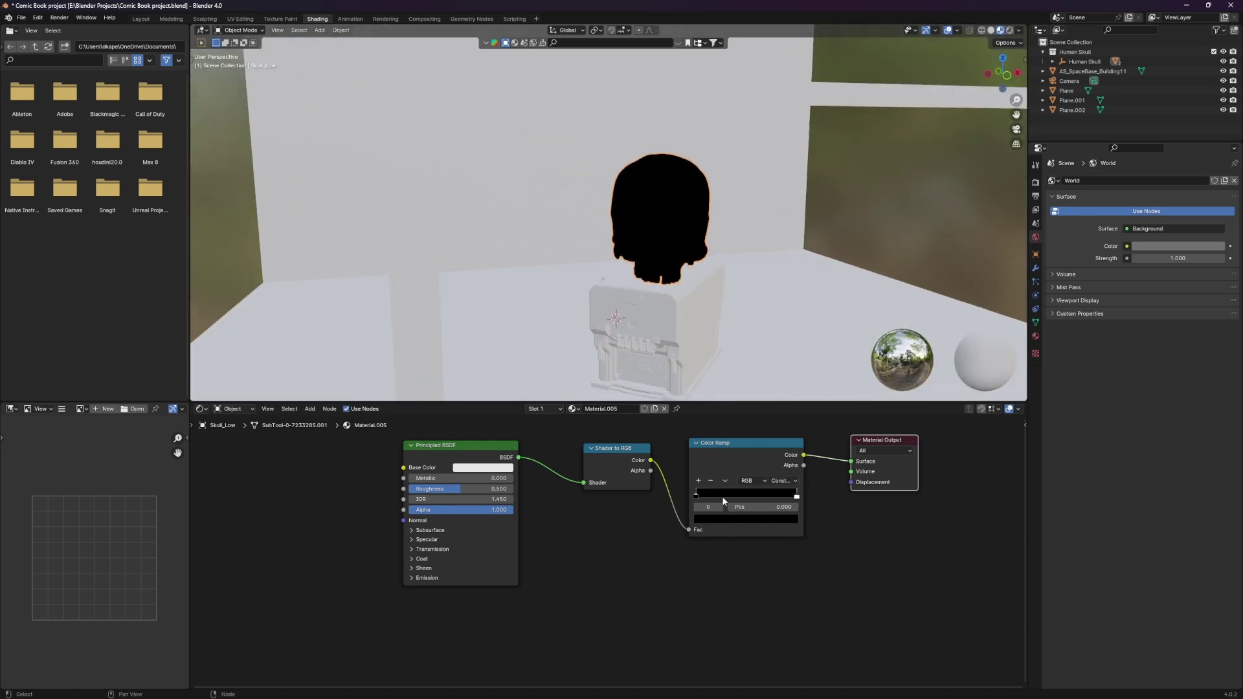
left_click_drag(796, 496, 755, 497)
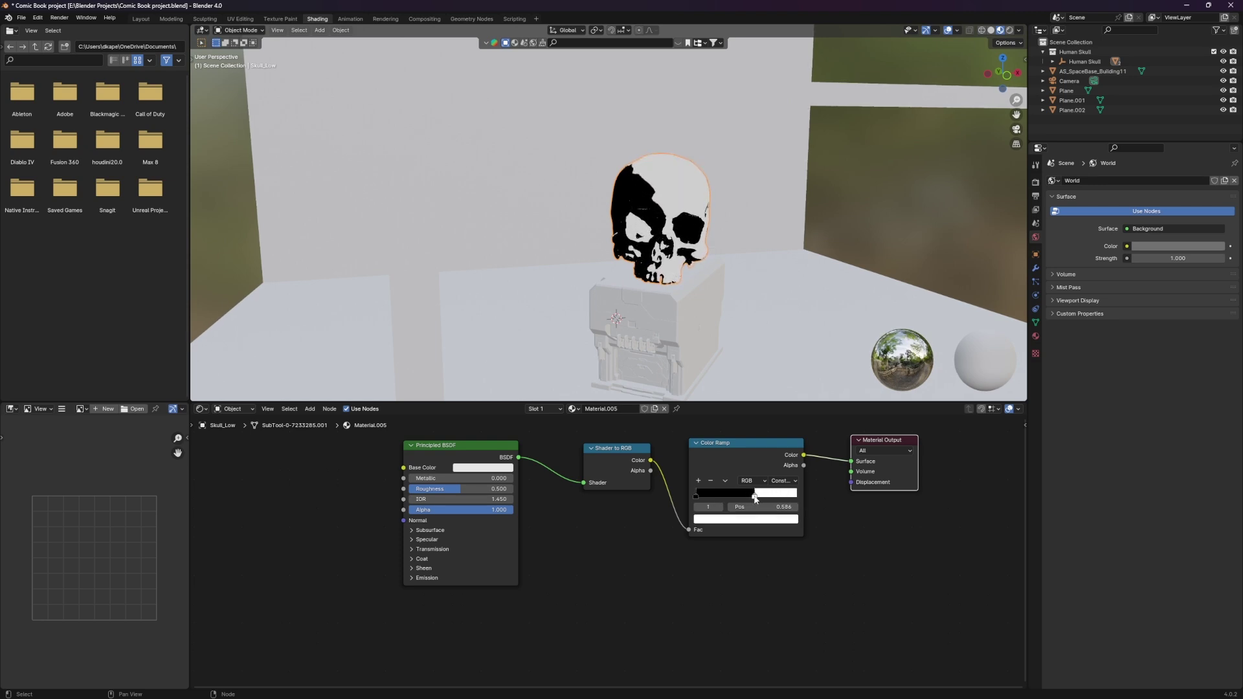
middle_click_drag(764, 225, 722, 250)
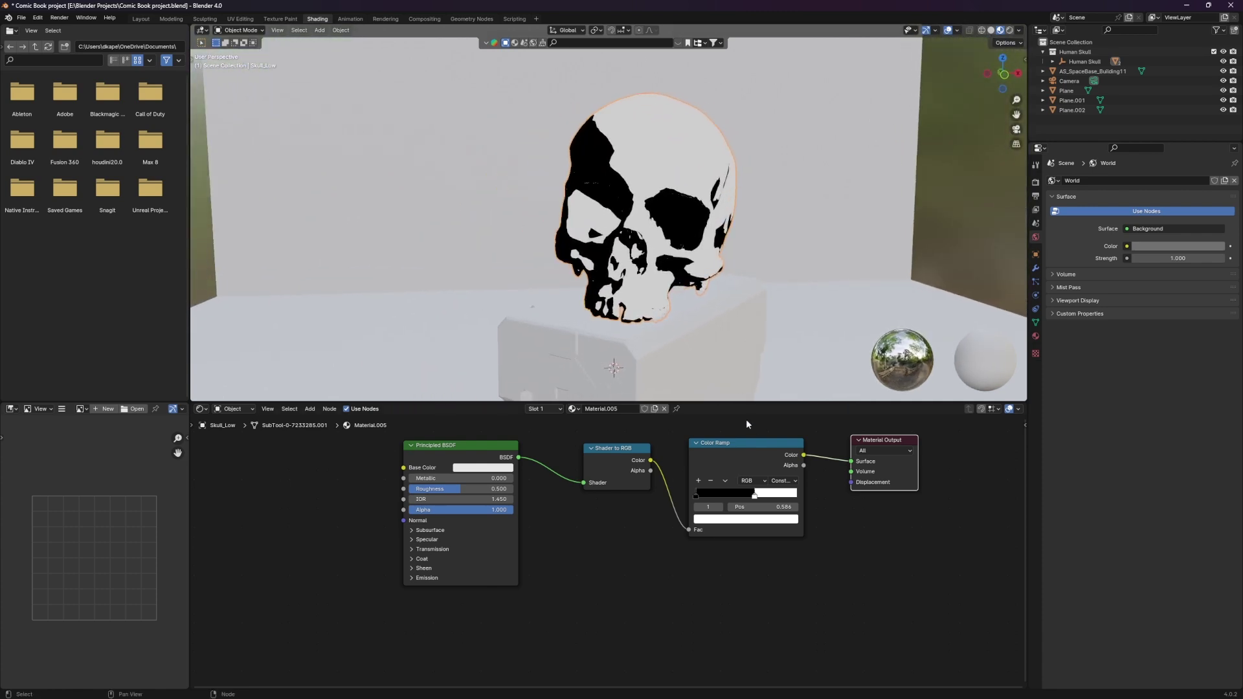
mouse_move(755, 495)
left_mouse_down()
mouse_move(767, 497)
mouse_move(758, 504)
left_mouse_up()
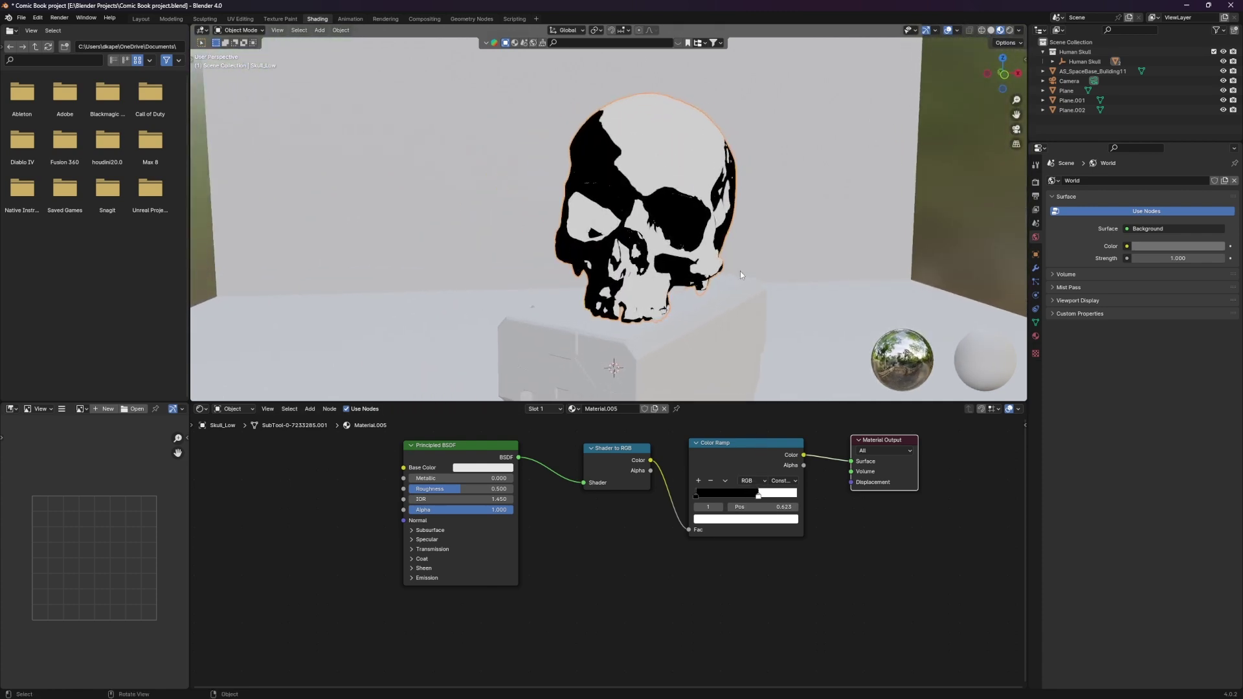
- Return to Layout, orbit beside the skull, and view the Render then Object properties
left_click(143, 20)
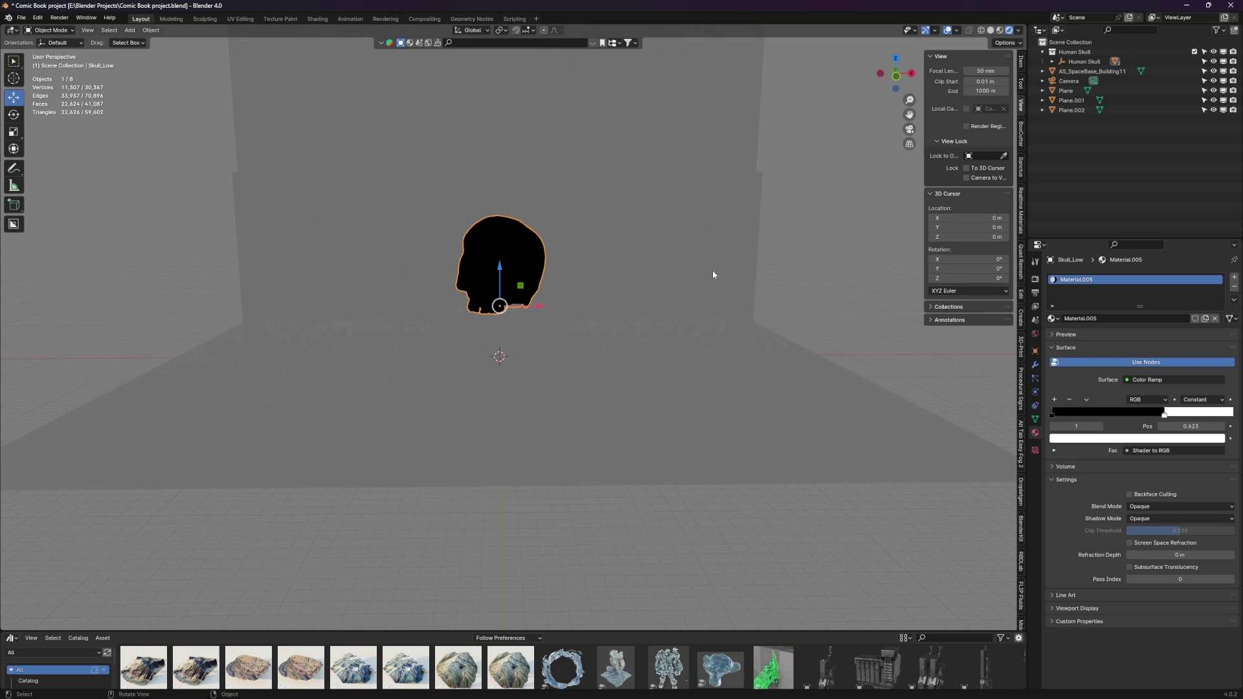
middle_click_drag(714, 275, 623, 282)
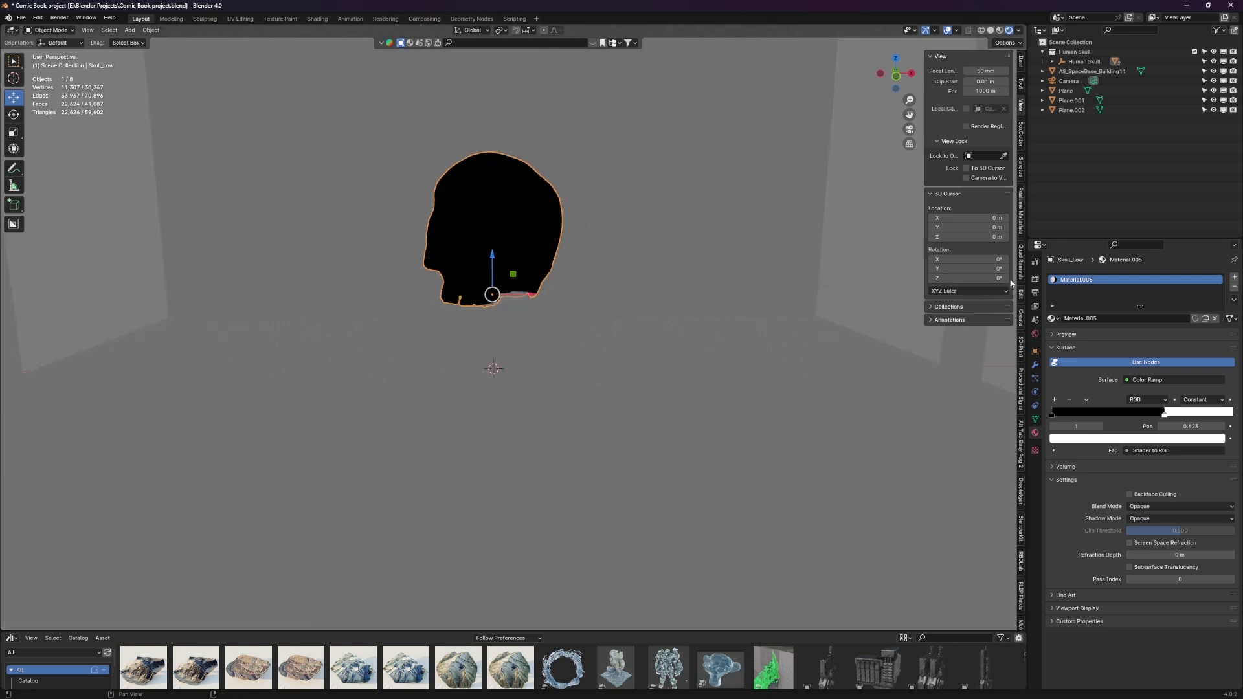
left_click(1036, 279)
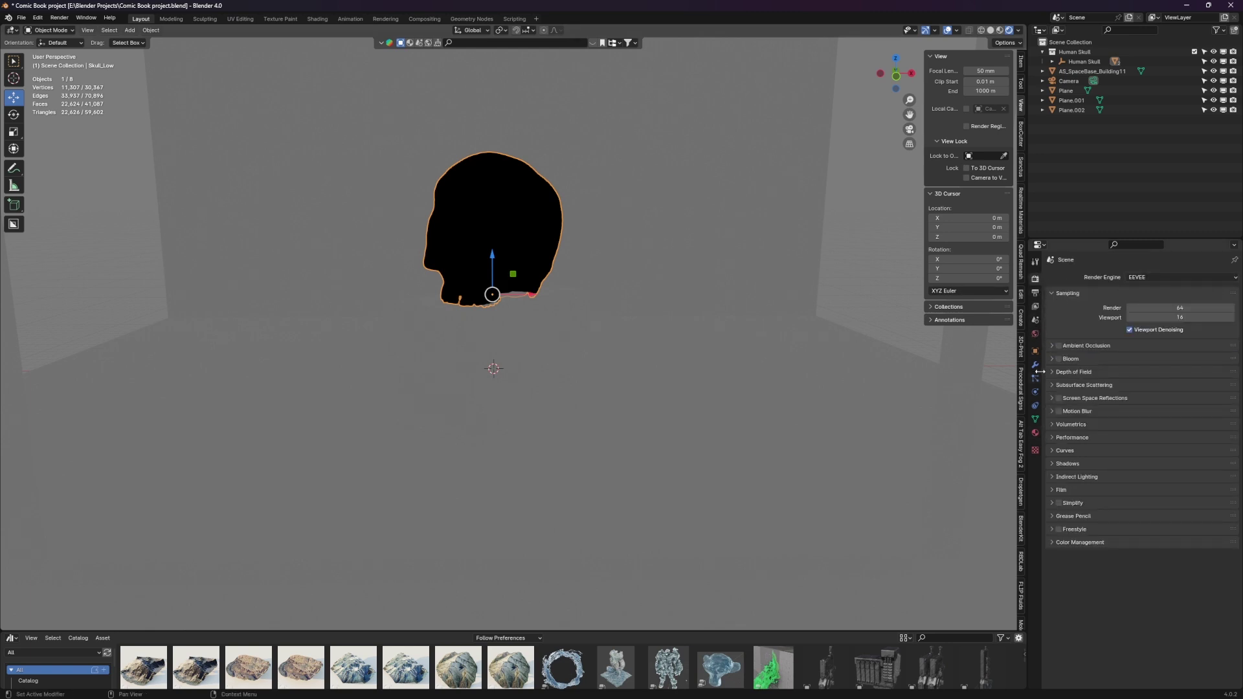
left_click(1037, 351)
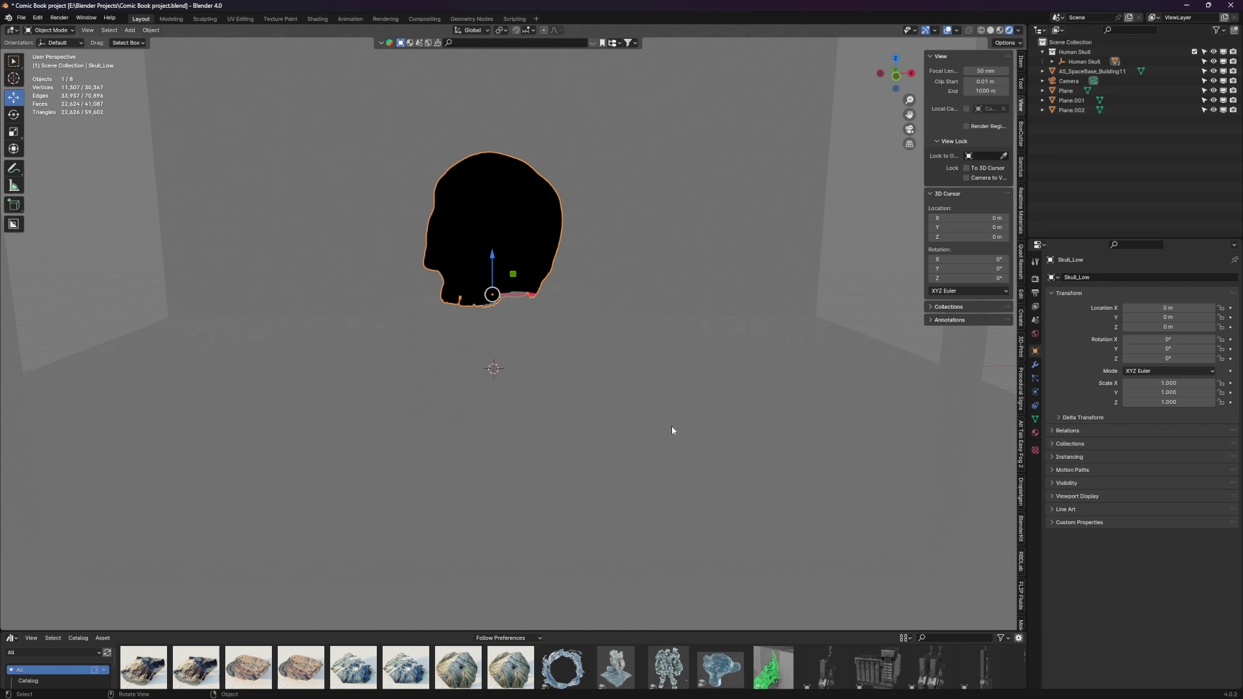
- Add a point light and move it up and beside the skull
left_click(610, 454)
key("shift+a")
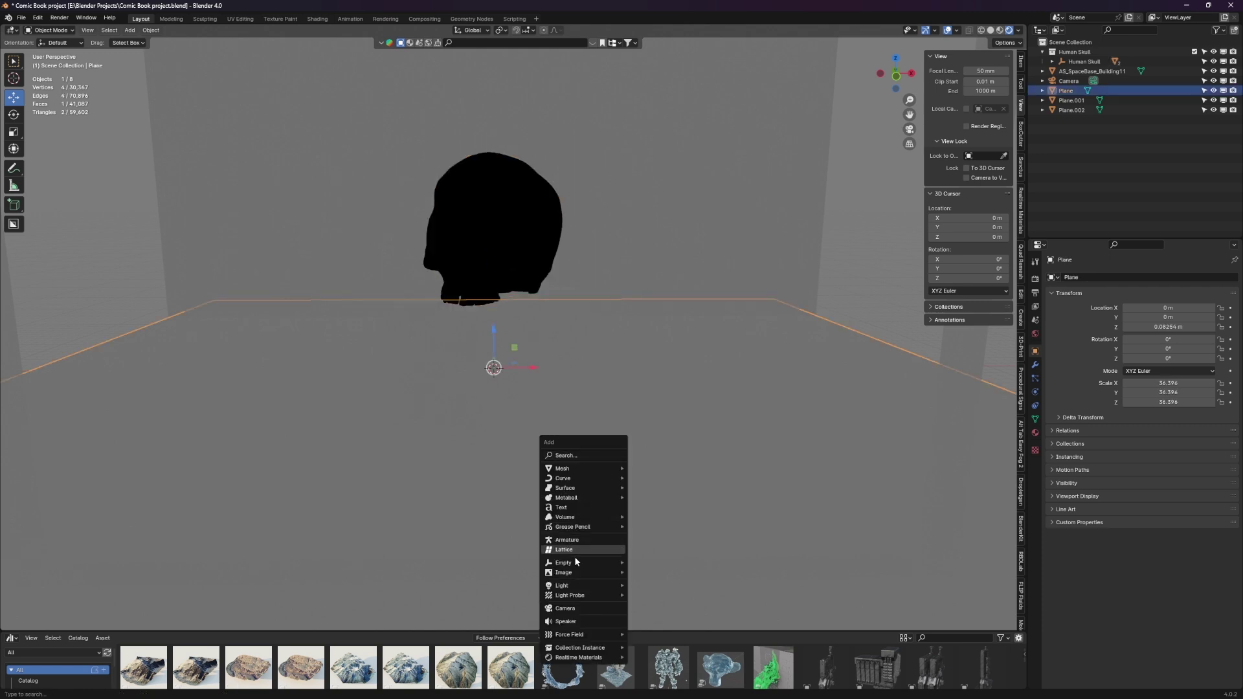
mouse_move(578, 585)
left_click(647, 586)
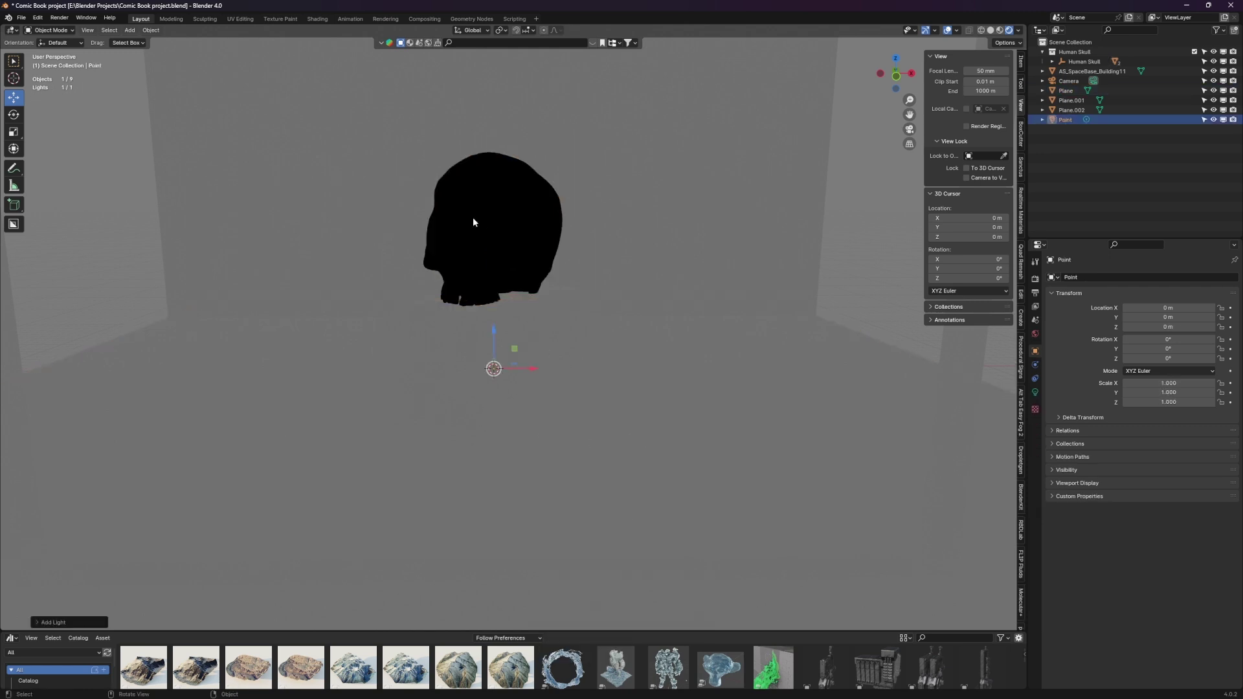
left_click_drag(494, 333, 493, 178)
middle_click_drag(518, 146, 573, 210)
left_click_drag(518, 171, 523, 330)
middle_click_drag(523, 330, 531, 346)
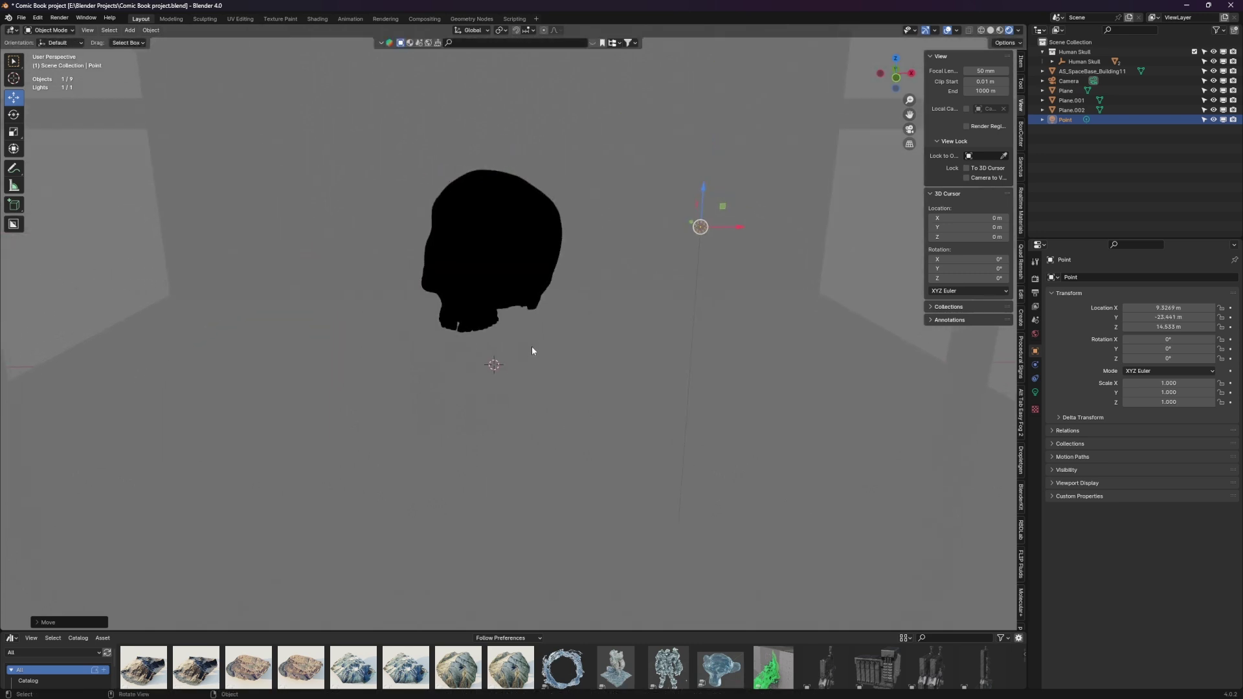
- Set the point light's power to 1000 W and adjust its position near the skull
left_click(1036, 393)
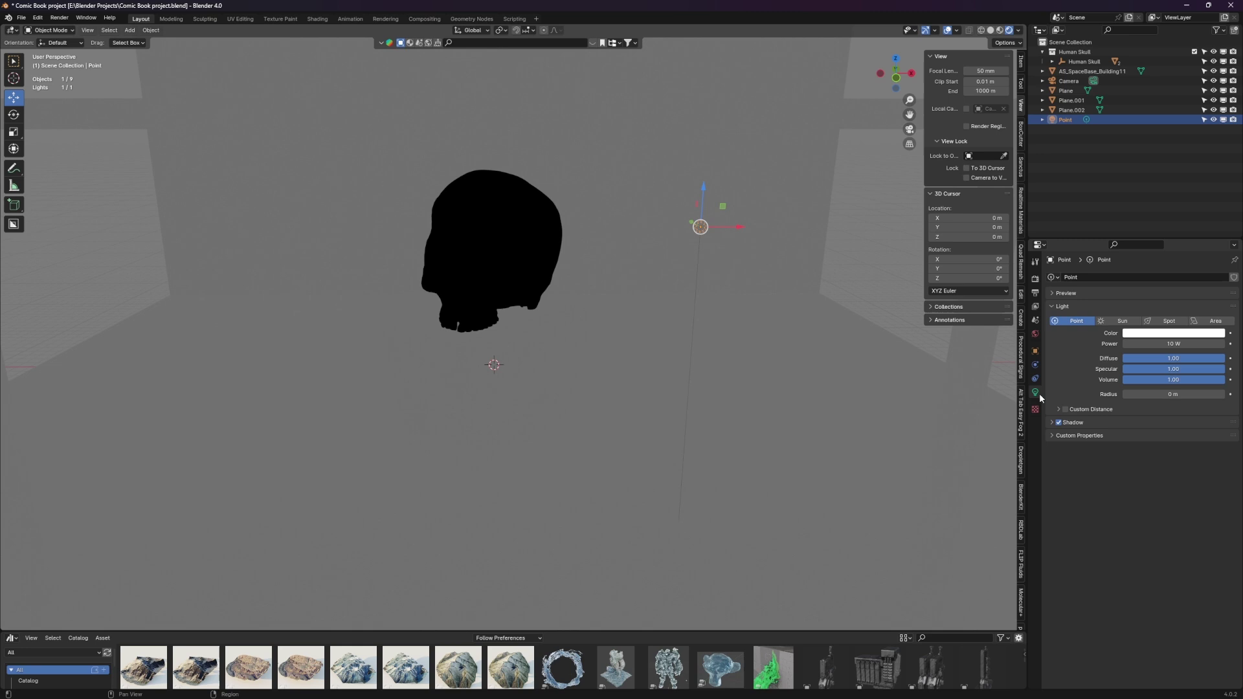
left_click(1183, 342)
type("1000")
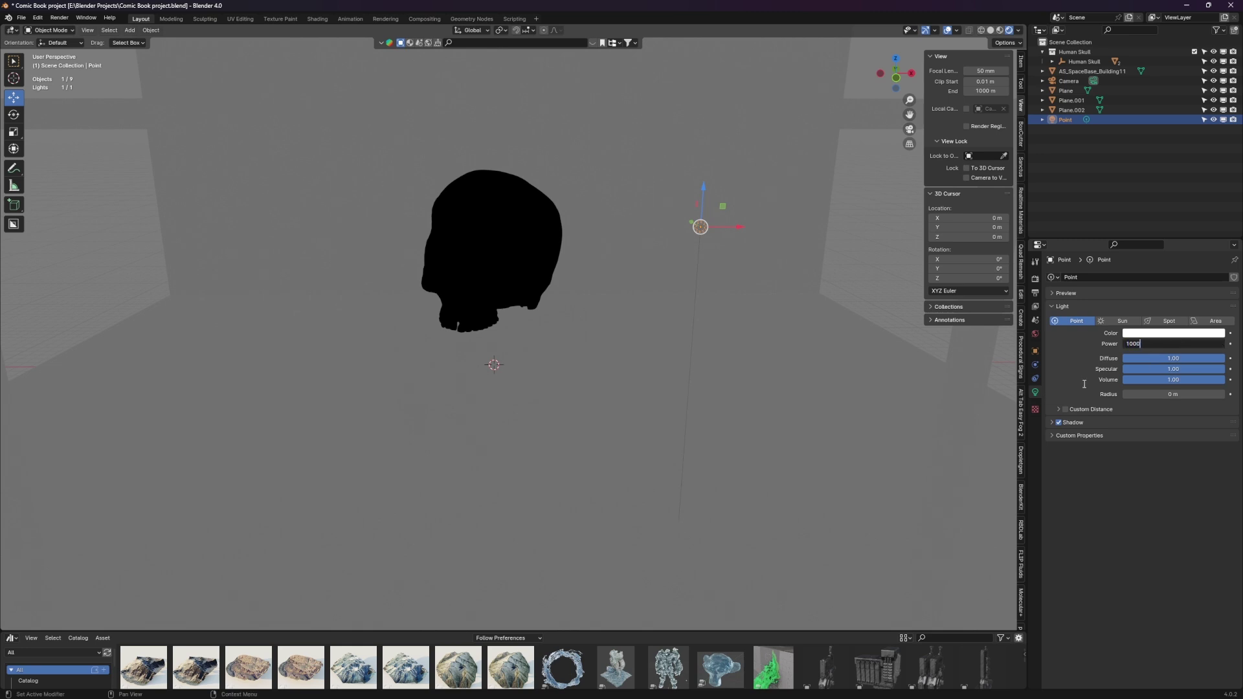
key("Return")
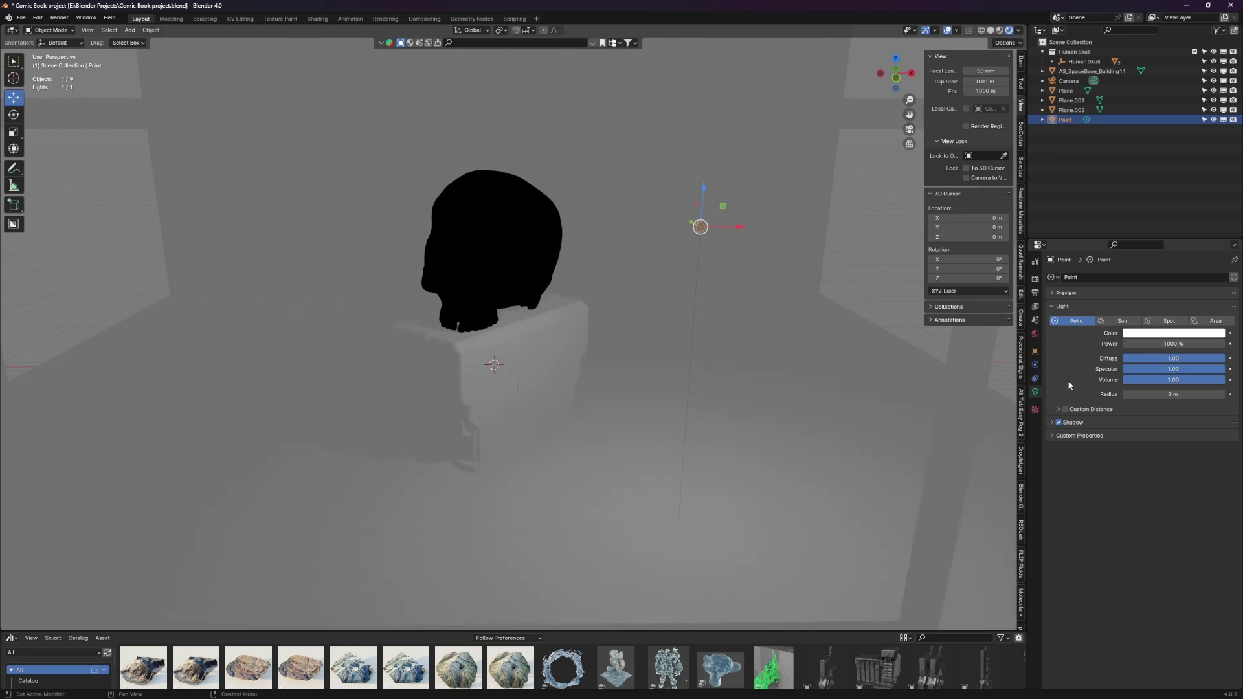
left_click_drag(738, 229, 712, 215)
middle_click_drag(713, 215, 731, 234)
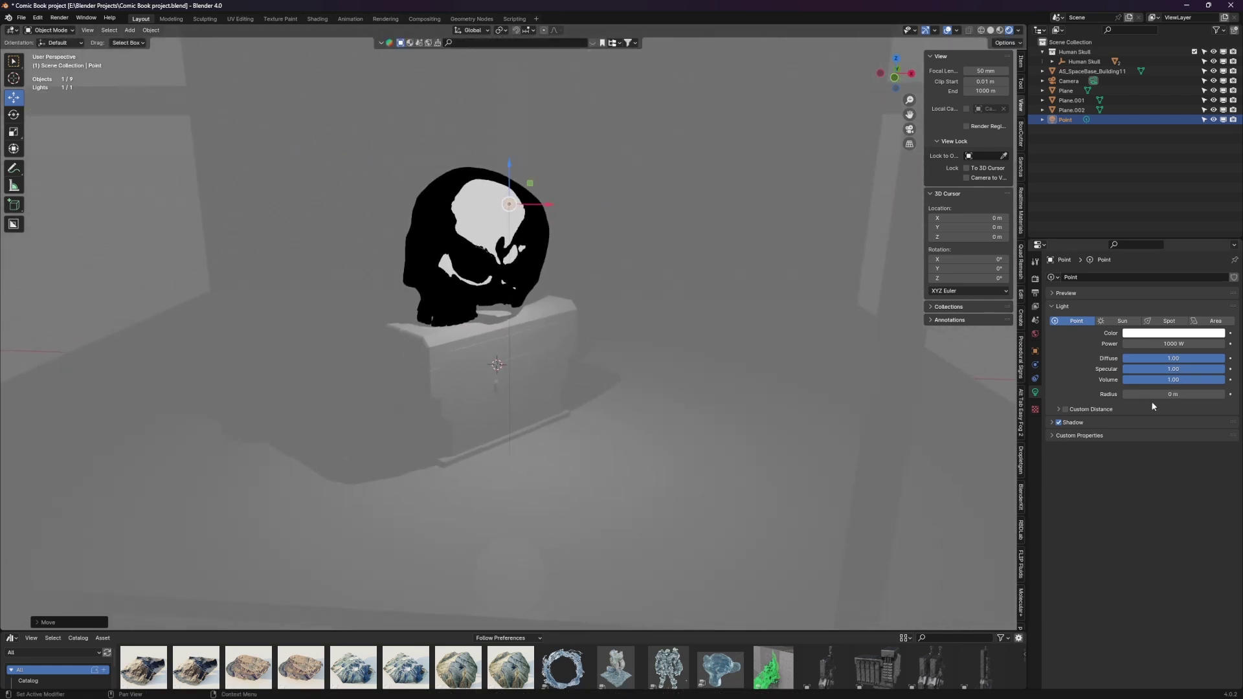
- Turn off the point light's shadows
scroll(568, 244, "up", 1)
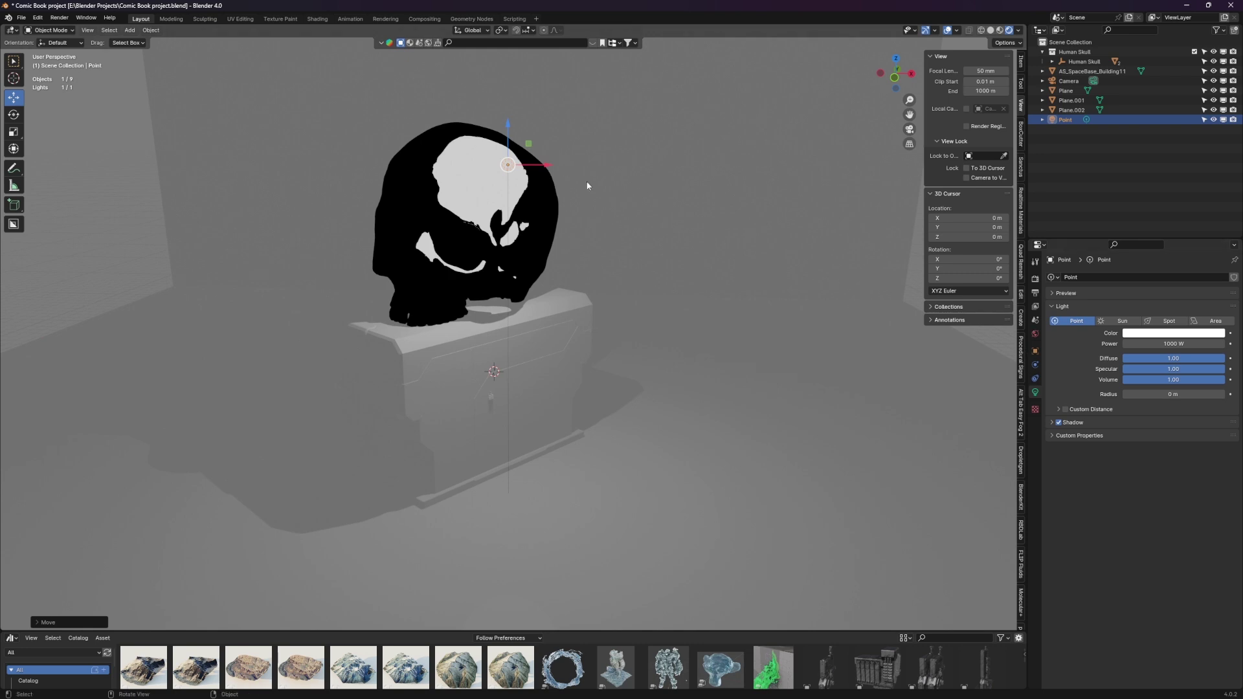
left_click(1059, 422)
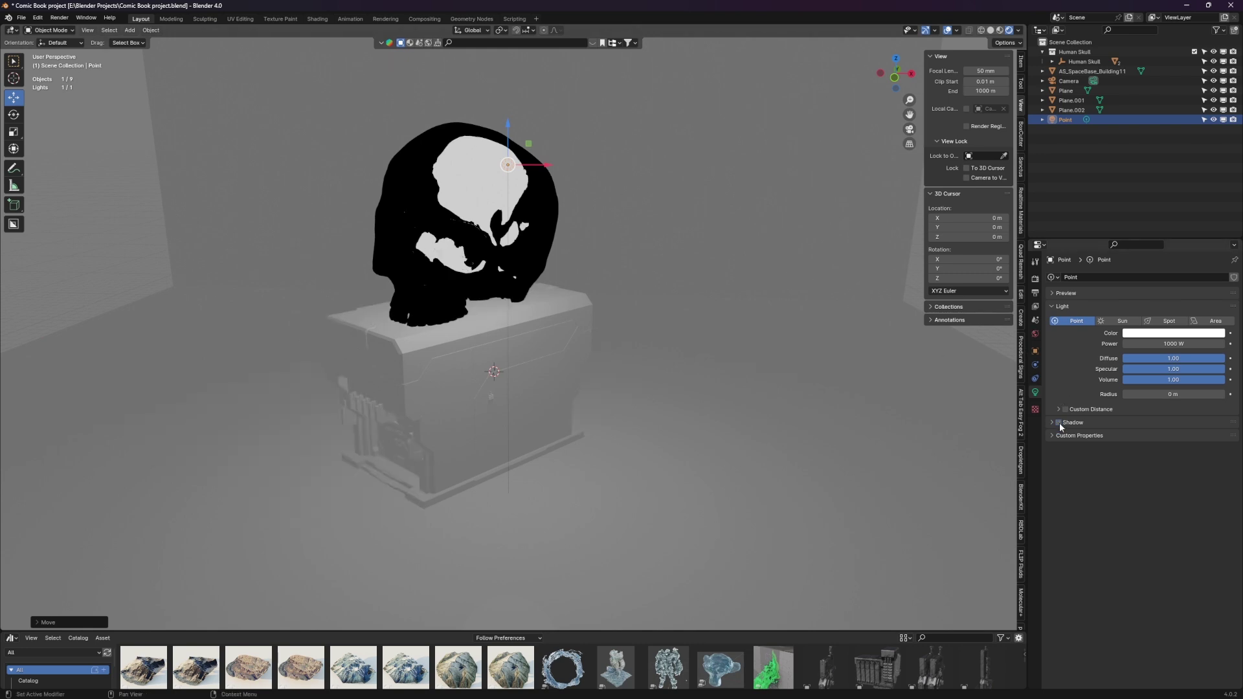
left_click(1059, 422)
left_click(1059, 422)
left_click(1059, 423)
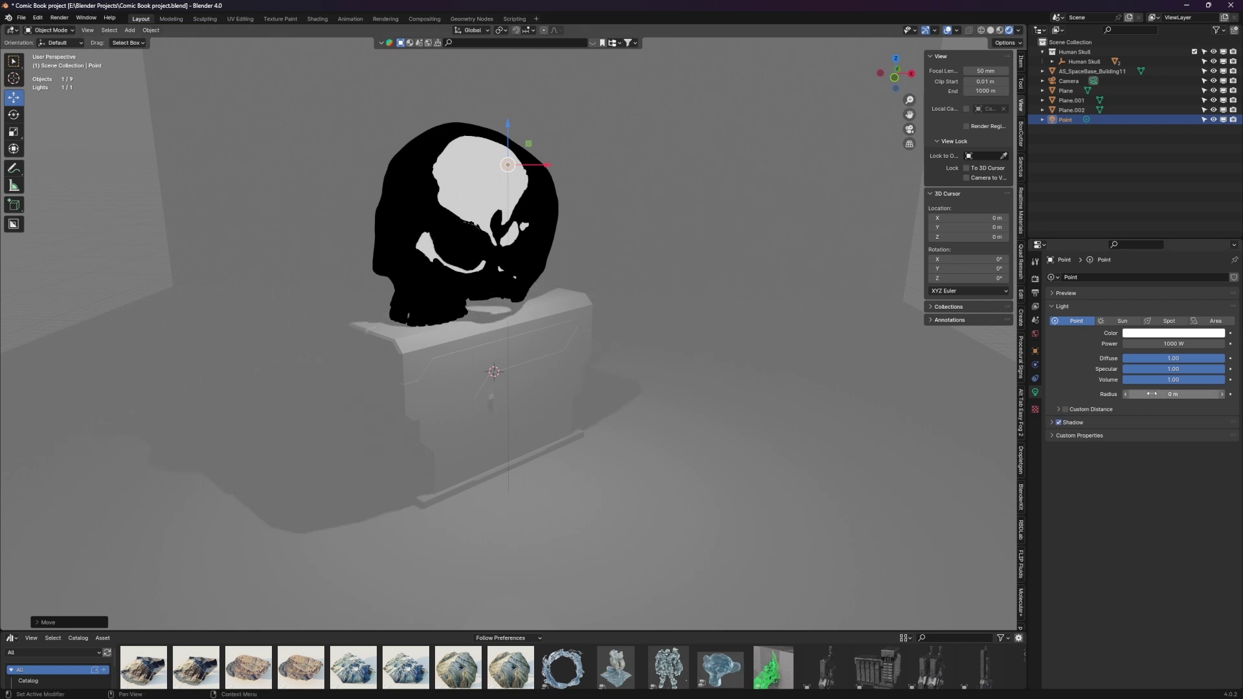
left_click(1059, 422)
middle_click_drag(712, 388, 611, 348)
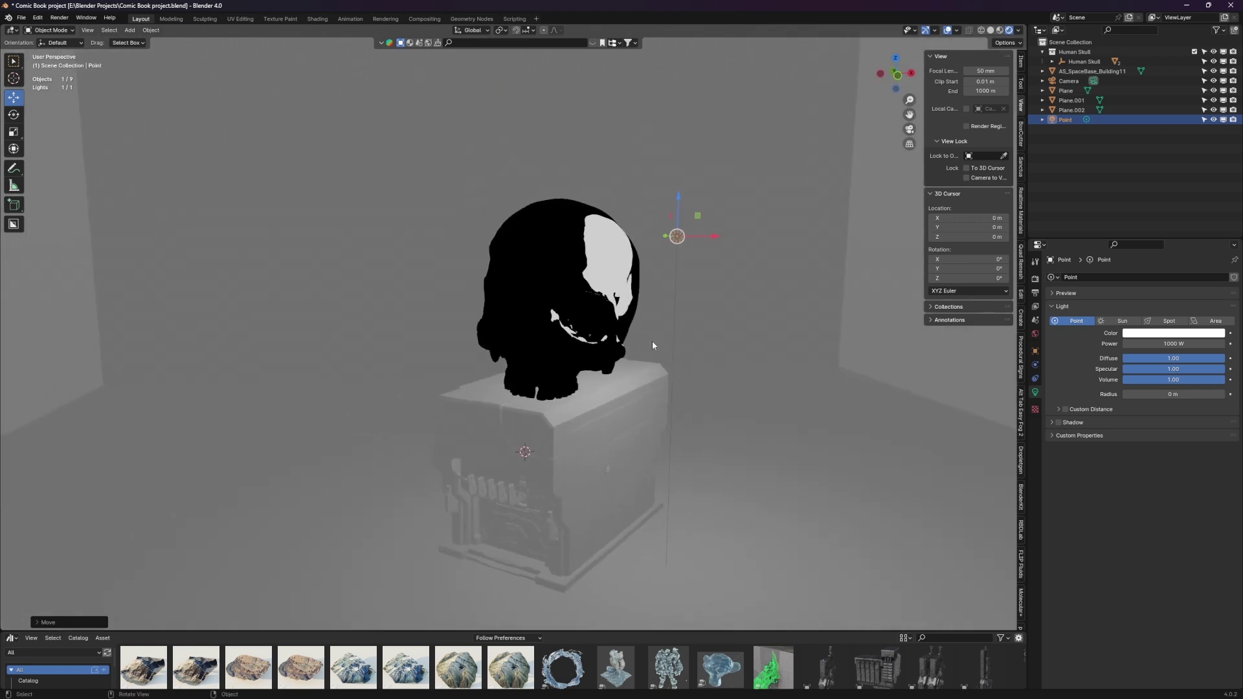
- Link the skull's toon material onto the pedestal, floor and back wall, then clear the selection
left_click(574, 314)
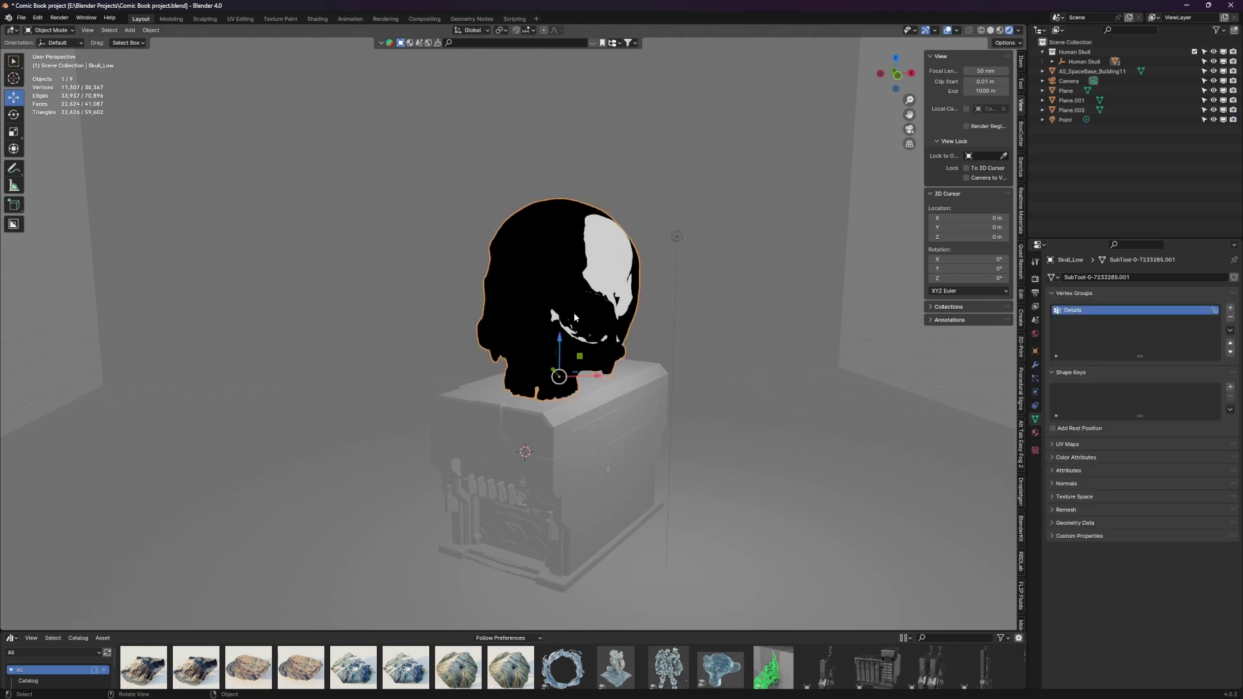
left_click(619, 444)
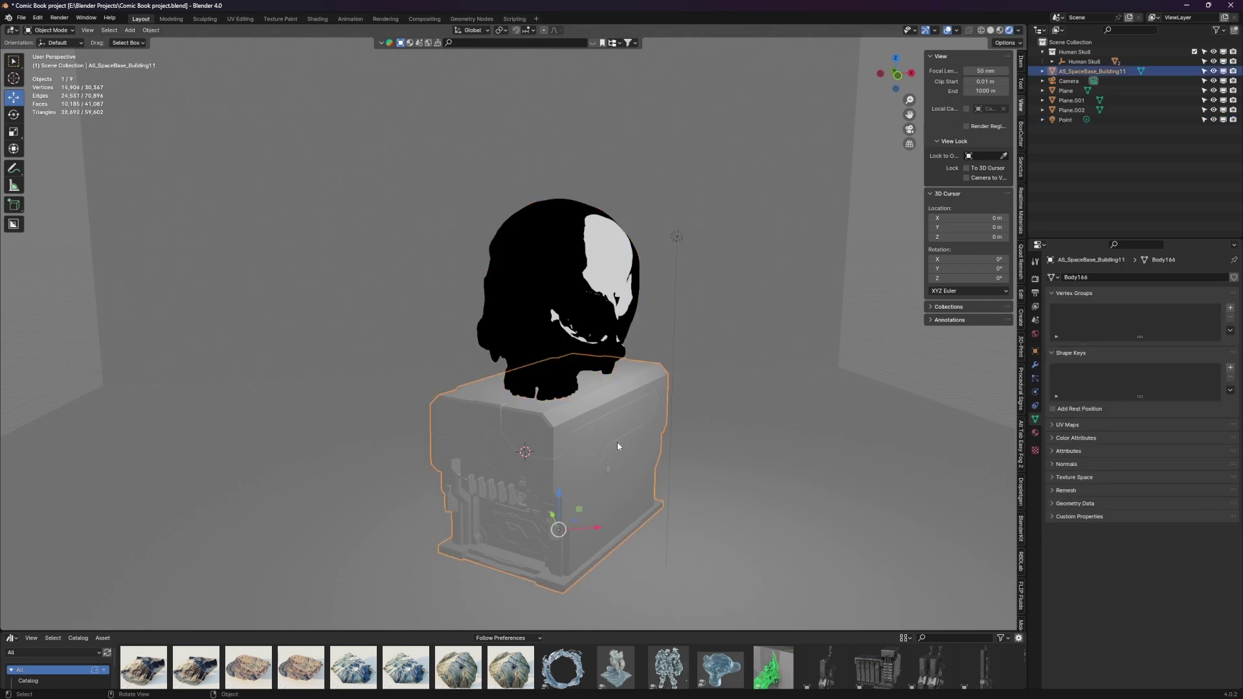
left_click(824, 485, "shift")
left_click(783, 226, "shift")
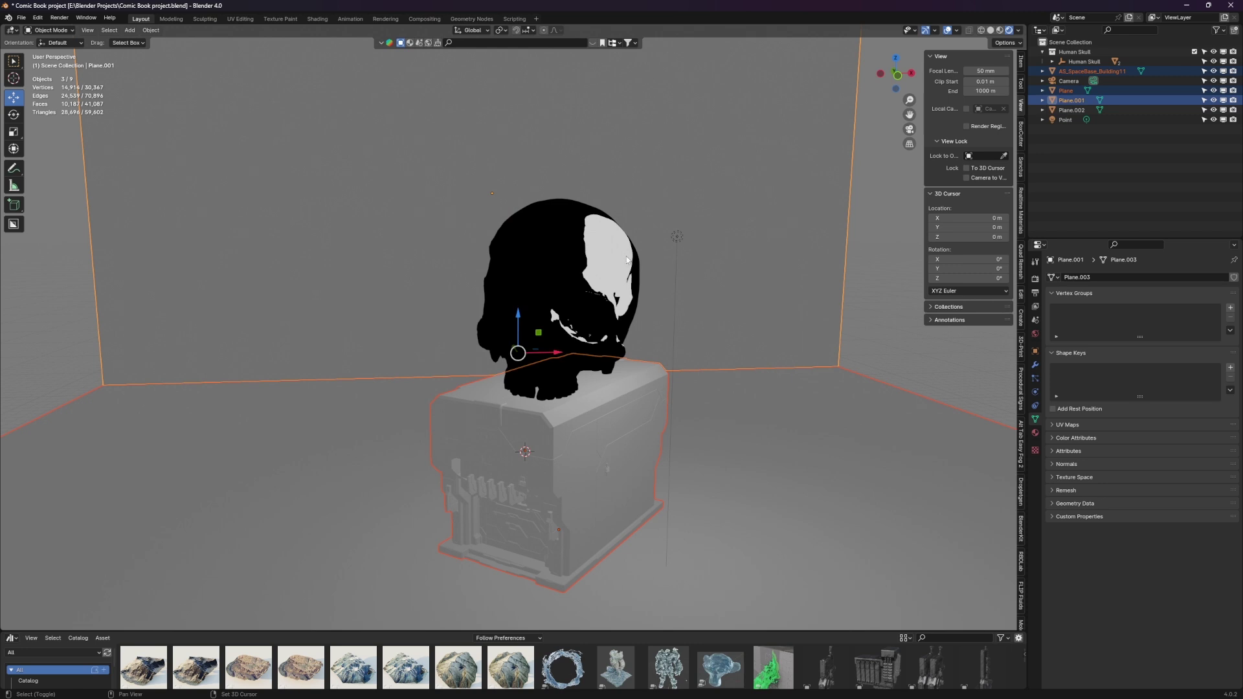
left_click(588, 264, "shift")
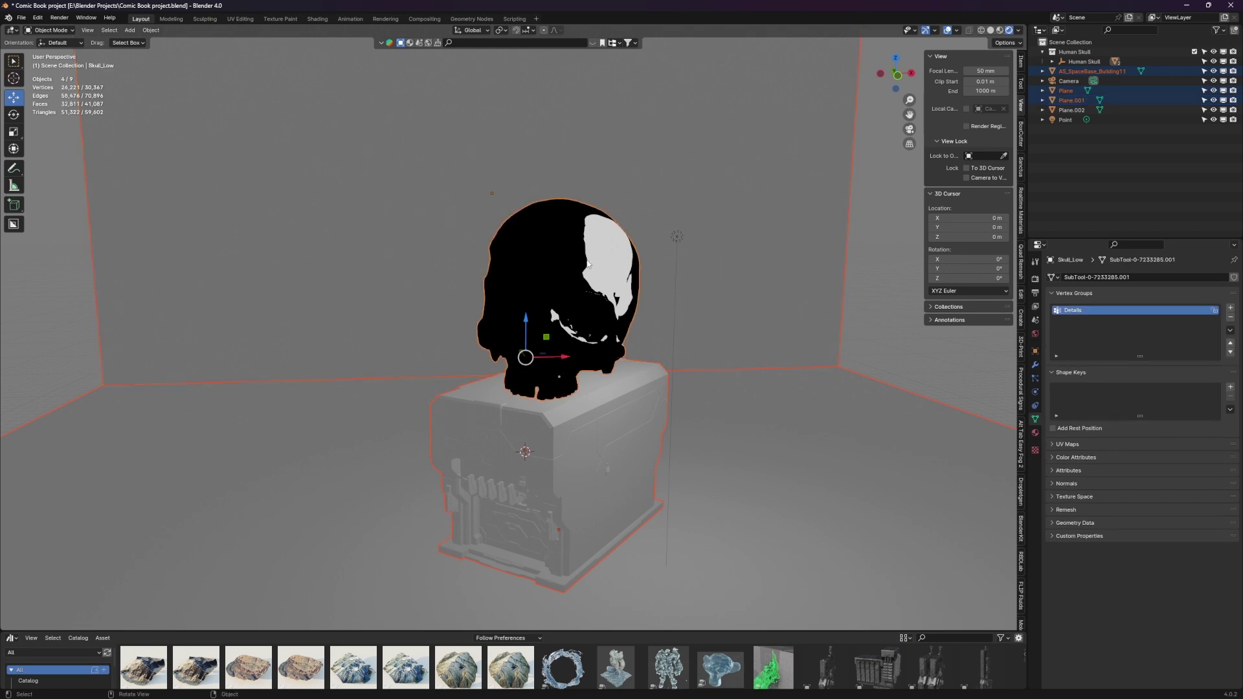
key("ctrl+l")
mouse_move(587, 263)
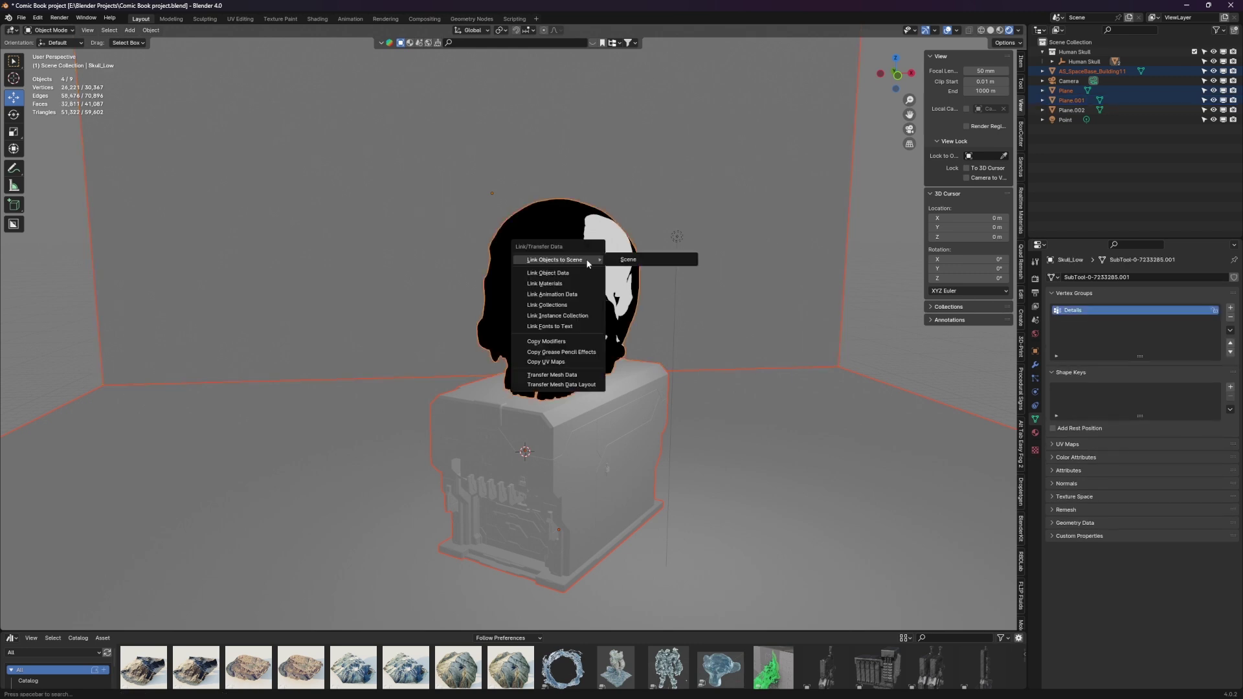
left_click(555, 282)
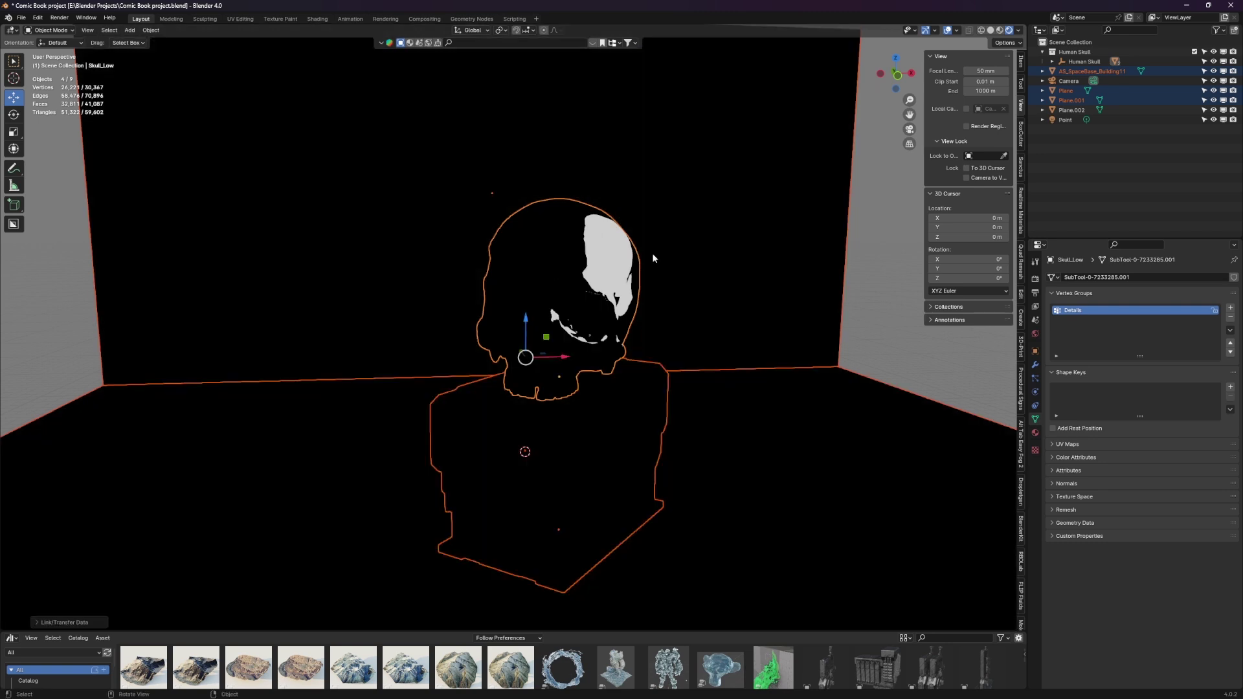
key("alt+a")
middle_click_drag(820, 336, 792, 343)
- Drag the skull's Color Ramp threshold down to about 0.17, orbiting to check the shading
left_click(498, 326)
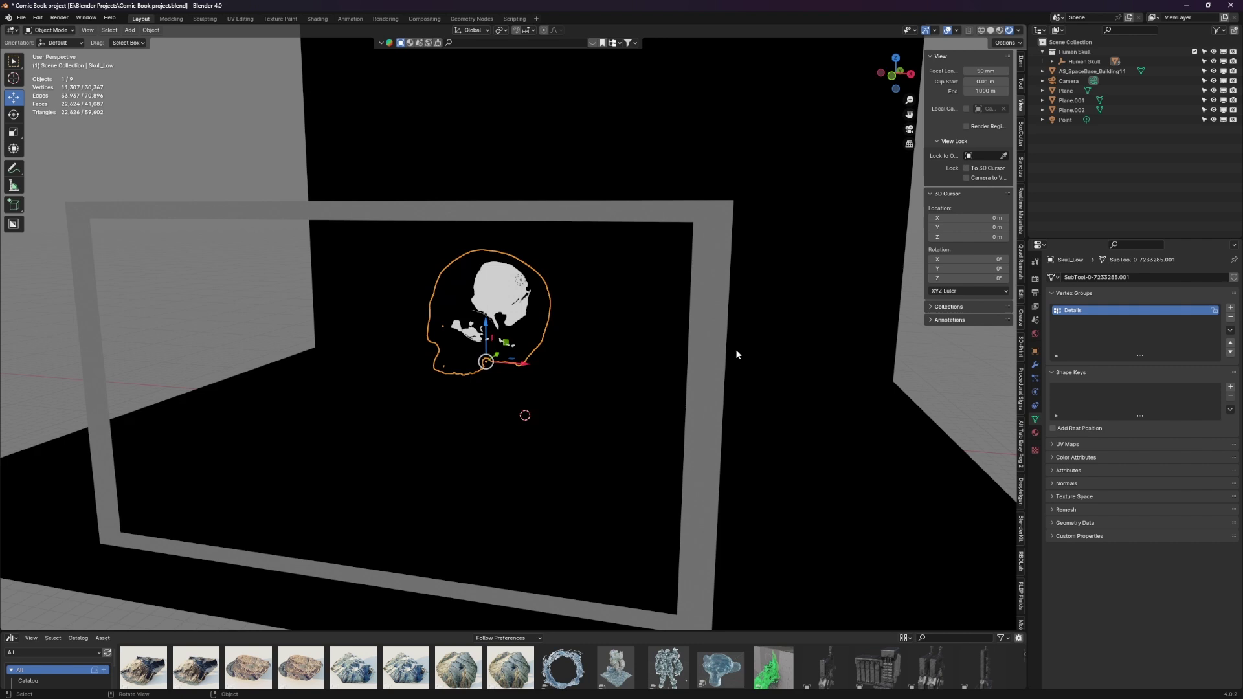
left_click(1035, 433)
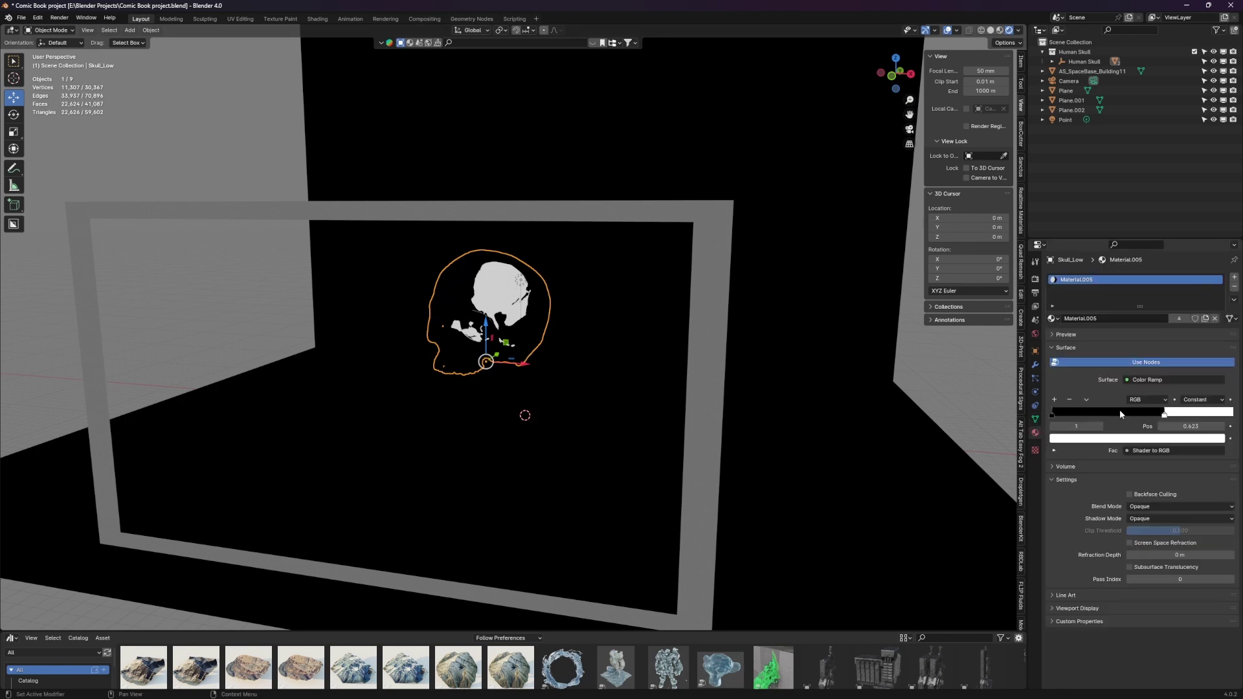
left_click_drag(1159, 416, 1080, 426)
middle_click_drag(699, 453, 664, 448)
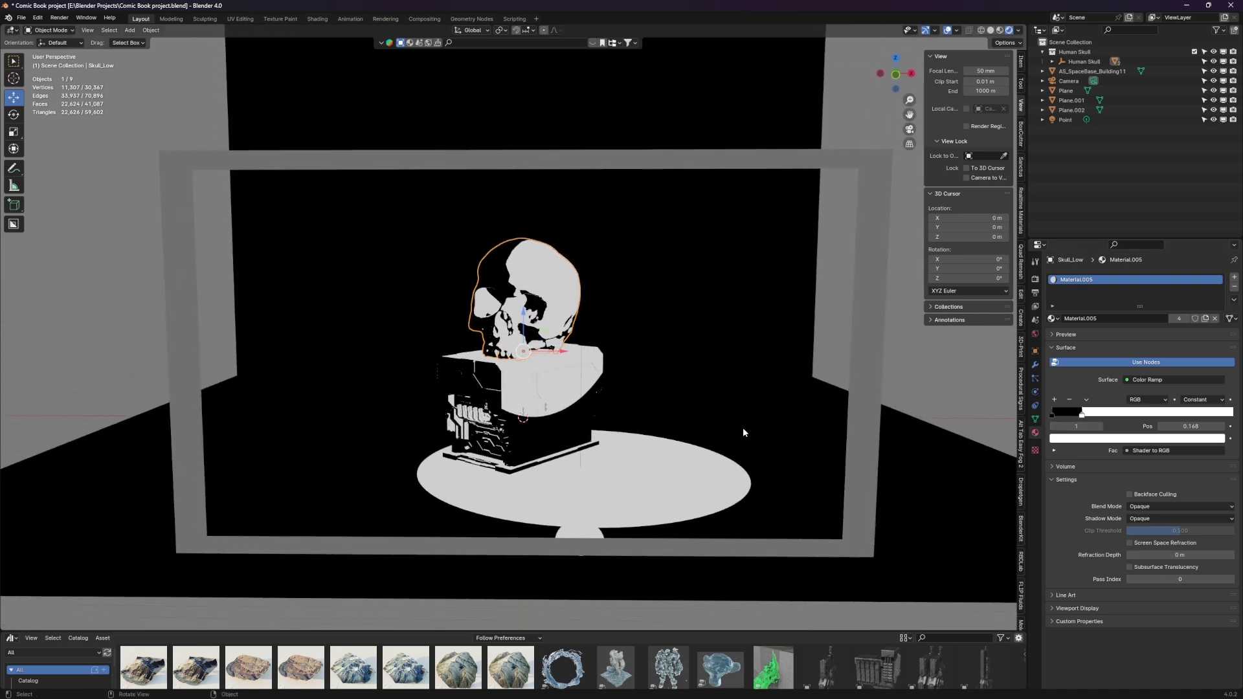
scroll(755, 418, "up", 2)
middle_click_drag(755, 418, 752, 425)
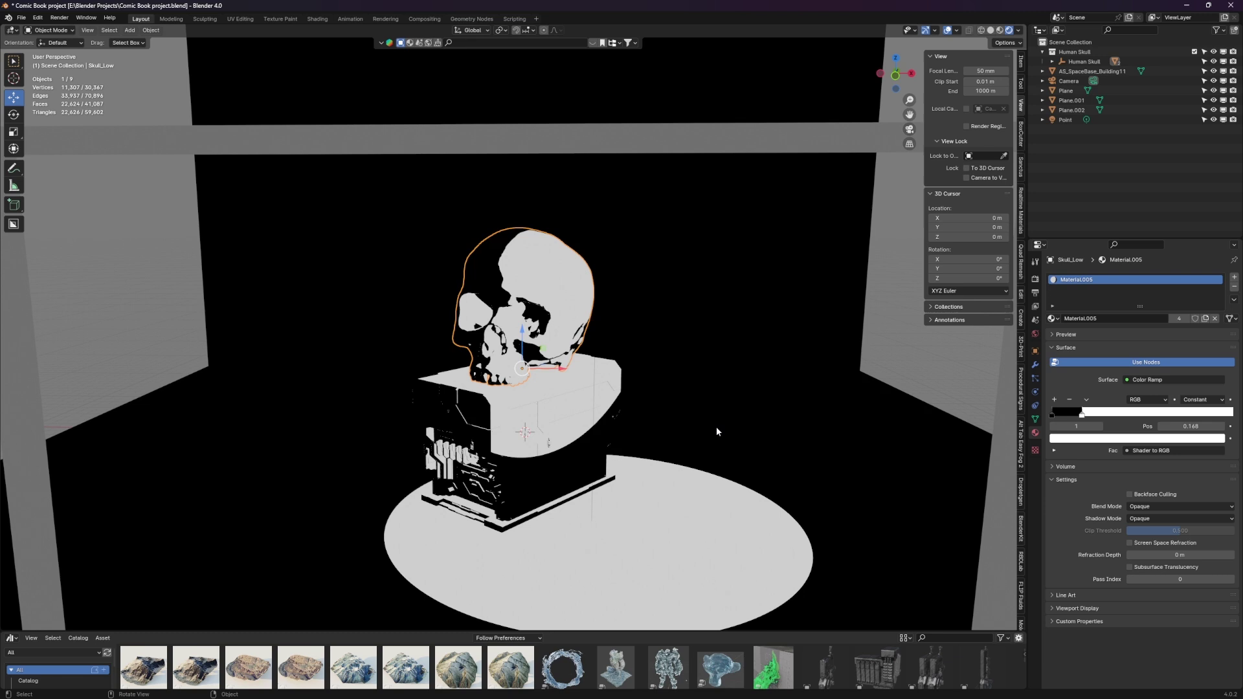
scroll(715, 426, "down", 3)
scroll(662, 409, "up", 5)
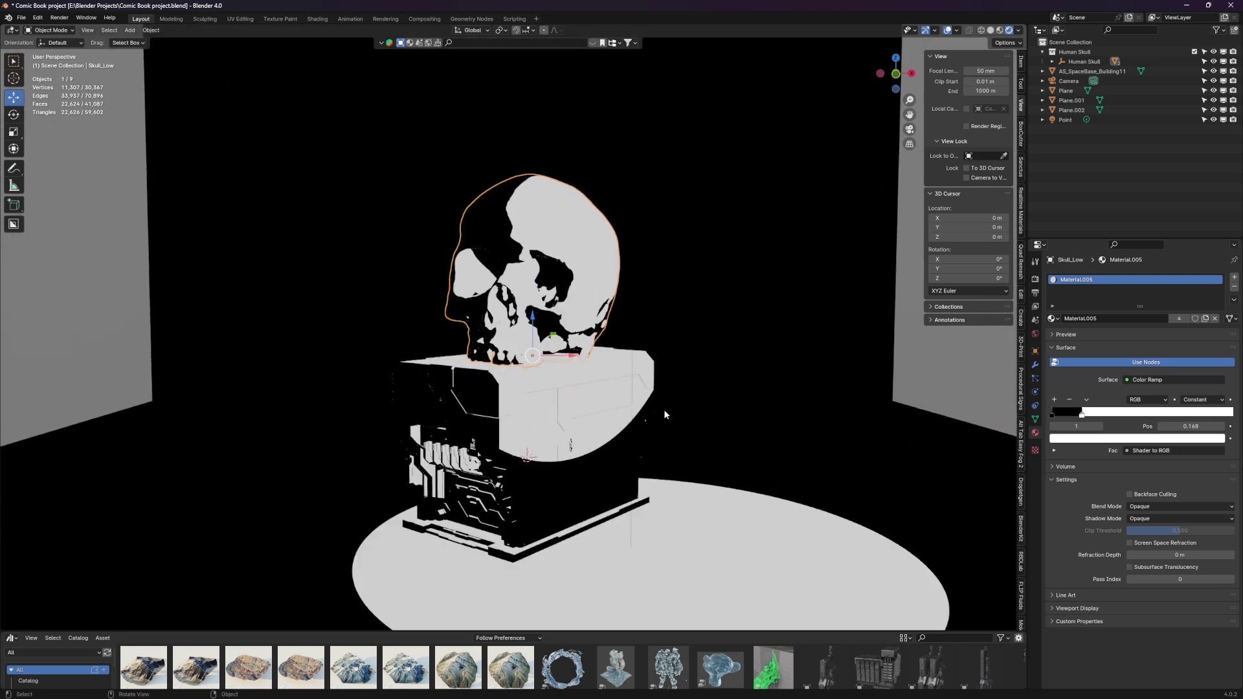
middle_click_drag(665, 414, 705, 432)
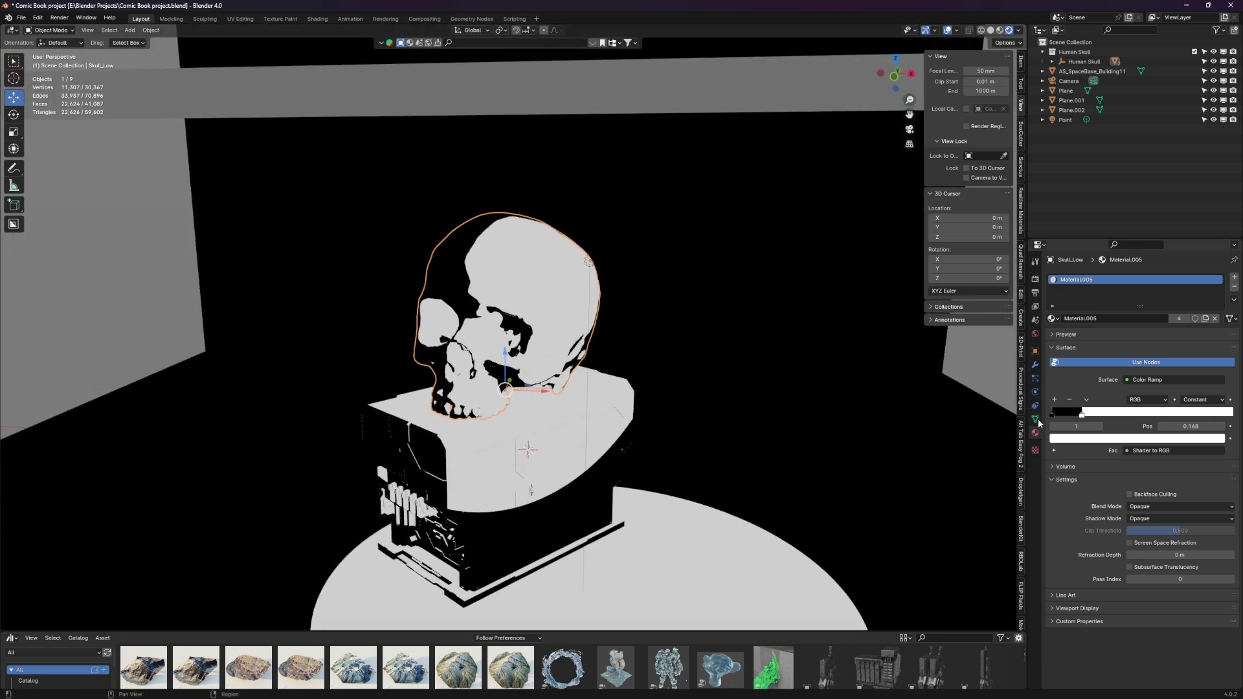
mouse_move(1081, 414)
left_mouse_down()
mouse_move(1104, 419)
mouse_move(1081, 418)
left_mouse_up()
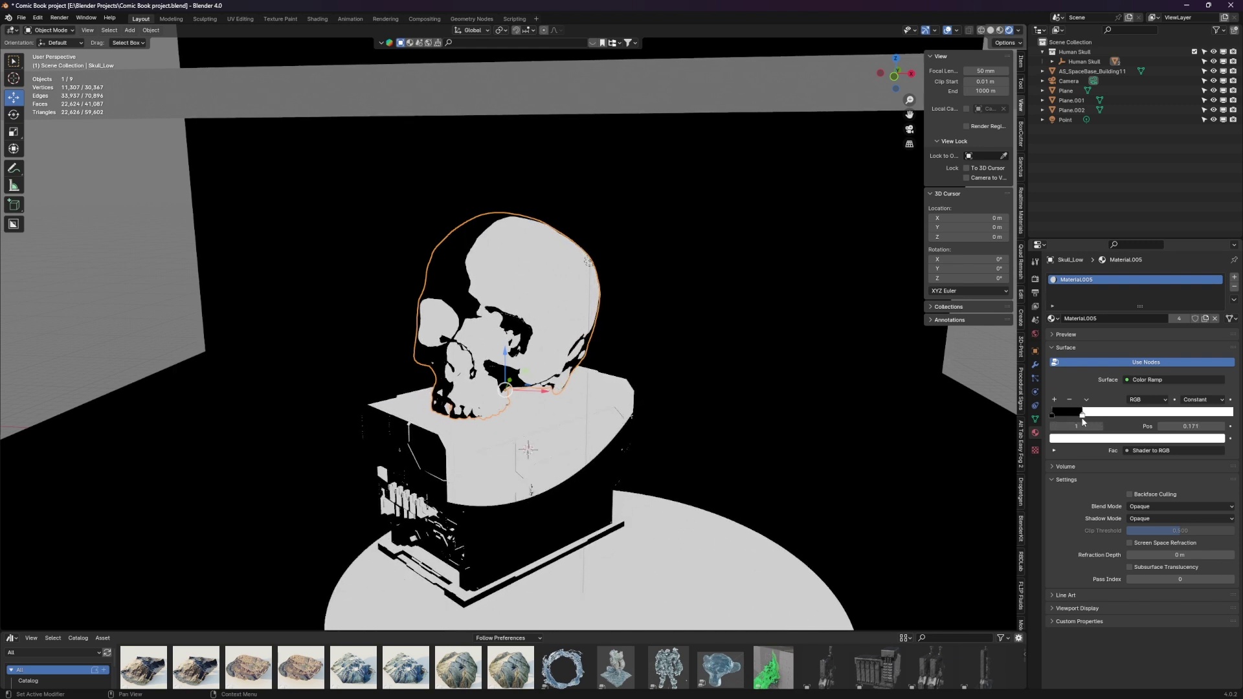
- Add a middle stop to the skull's Color Ramp and colour it bright red
left_click(1054, 399)
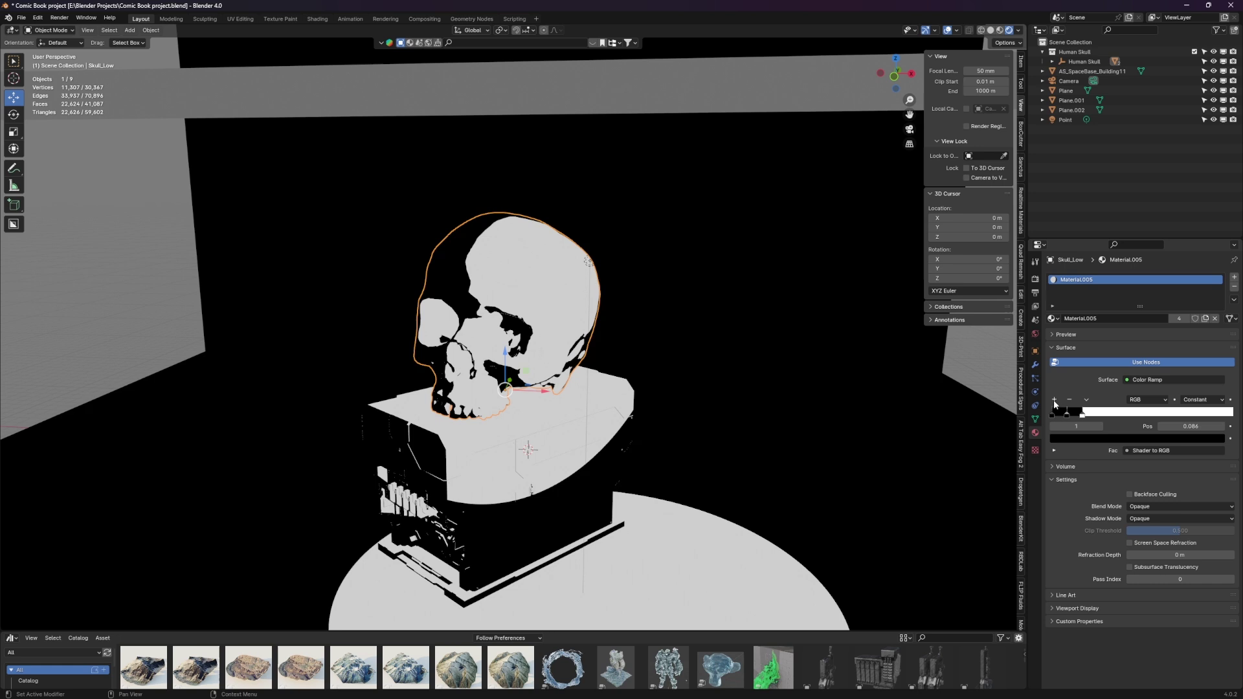
mouse_move(1067, 414)
left_mouse_down()
mouse_move(1169, 414)
mouse_move(1153, 414)
left_mouse_up()
left_click(1159, 438)
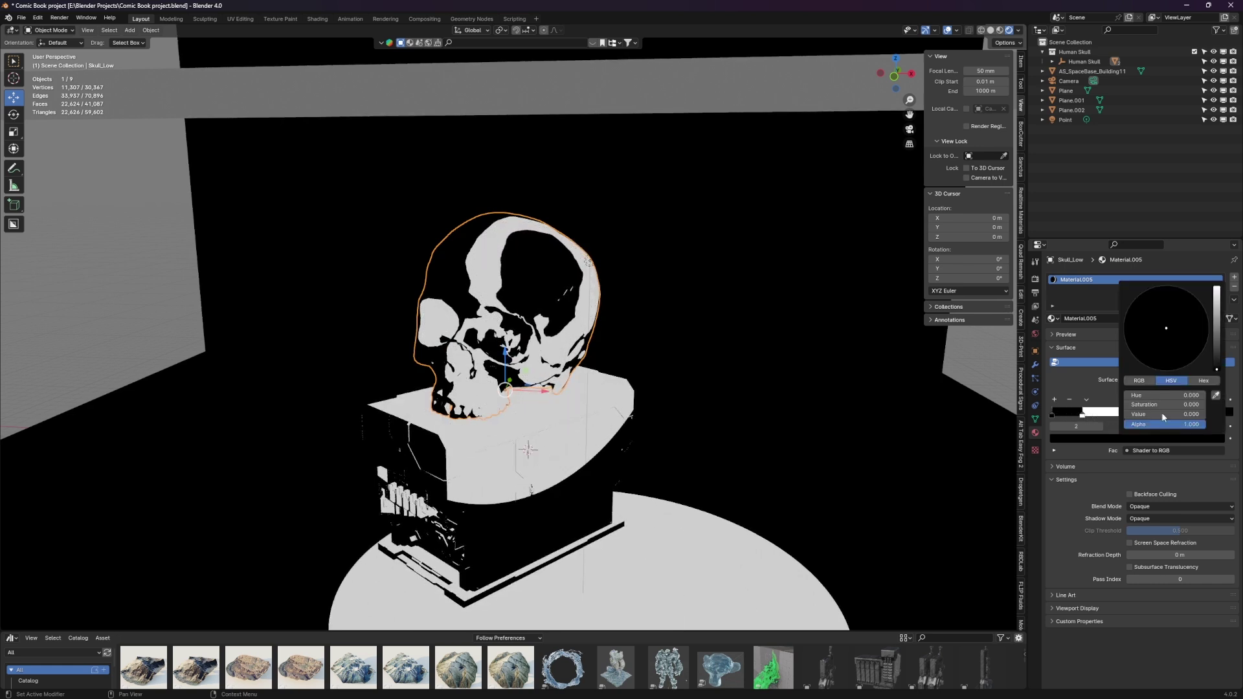
left_click_drag(1179, 317, 1172, 371)
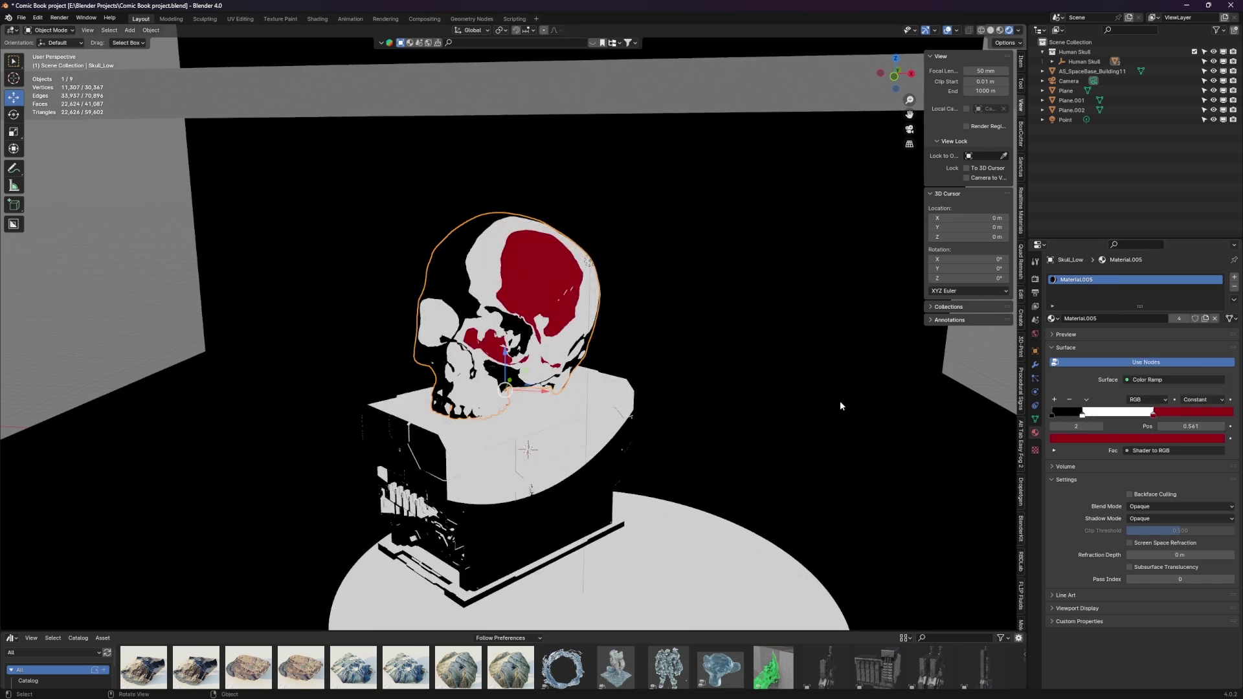
middle_click_drag(841, 402, 783, 392)
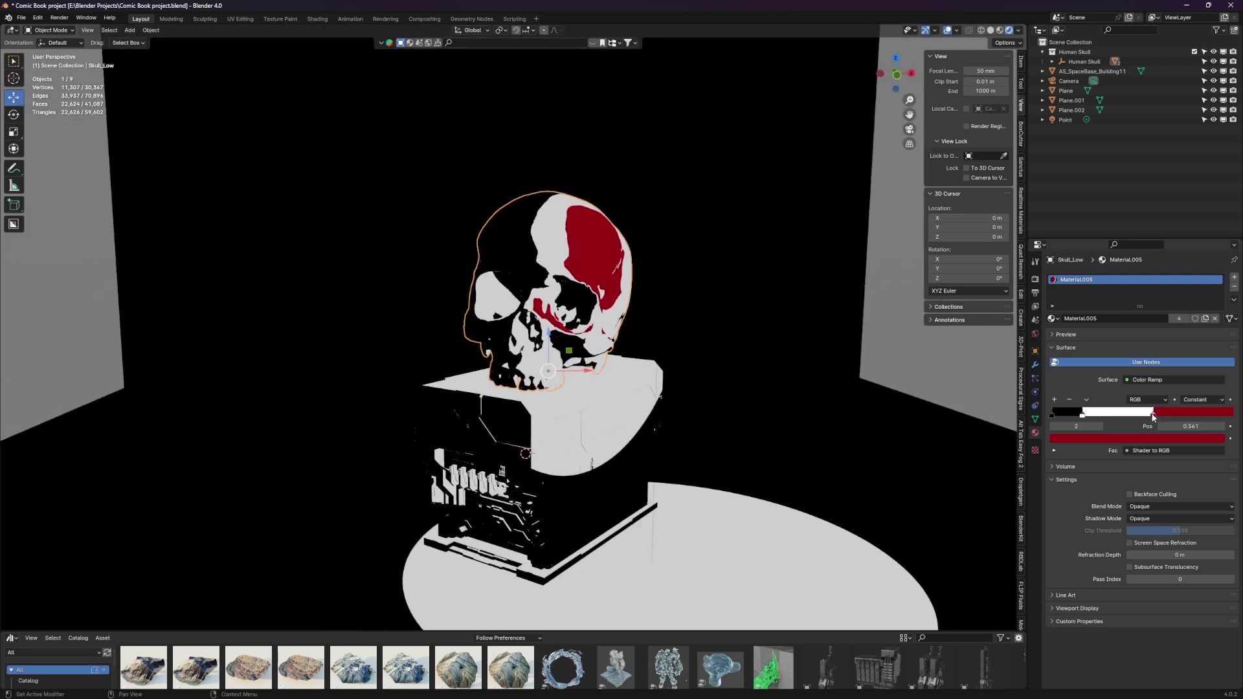
left_click(1156, 438)
left_click_drag(1158, 415, 1194, 414)
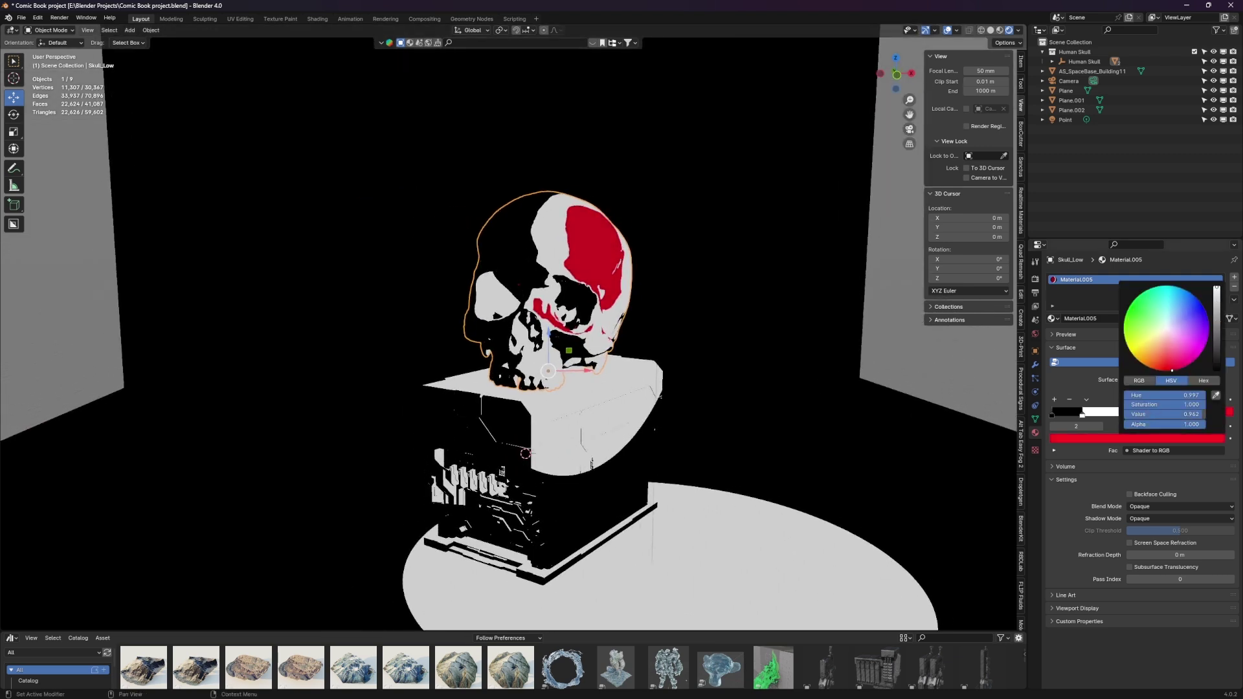
middle_click_drag(841, 375, 853, 383)
- Delete the white stop and slide the red stop left to about 0.153
left_click_drag(1082, 414, 1210, 417)
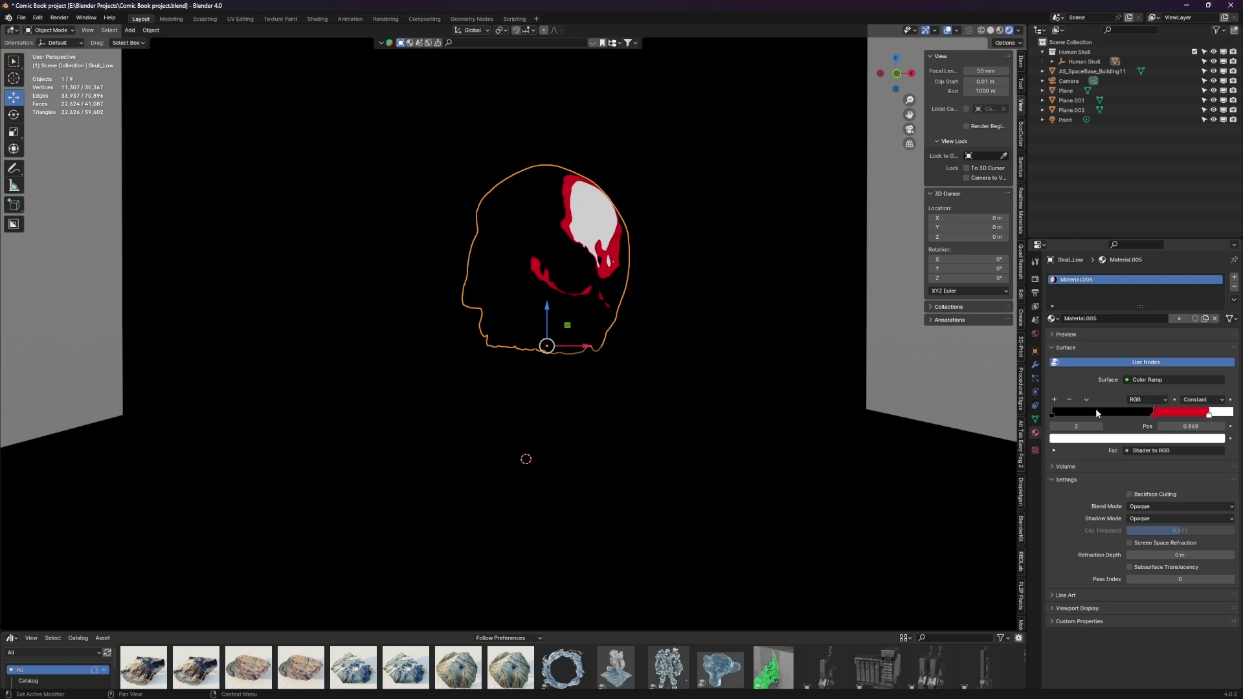
left_click(1069, 400)
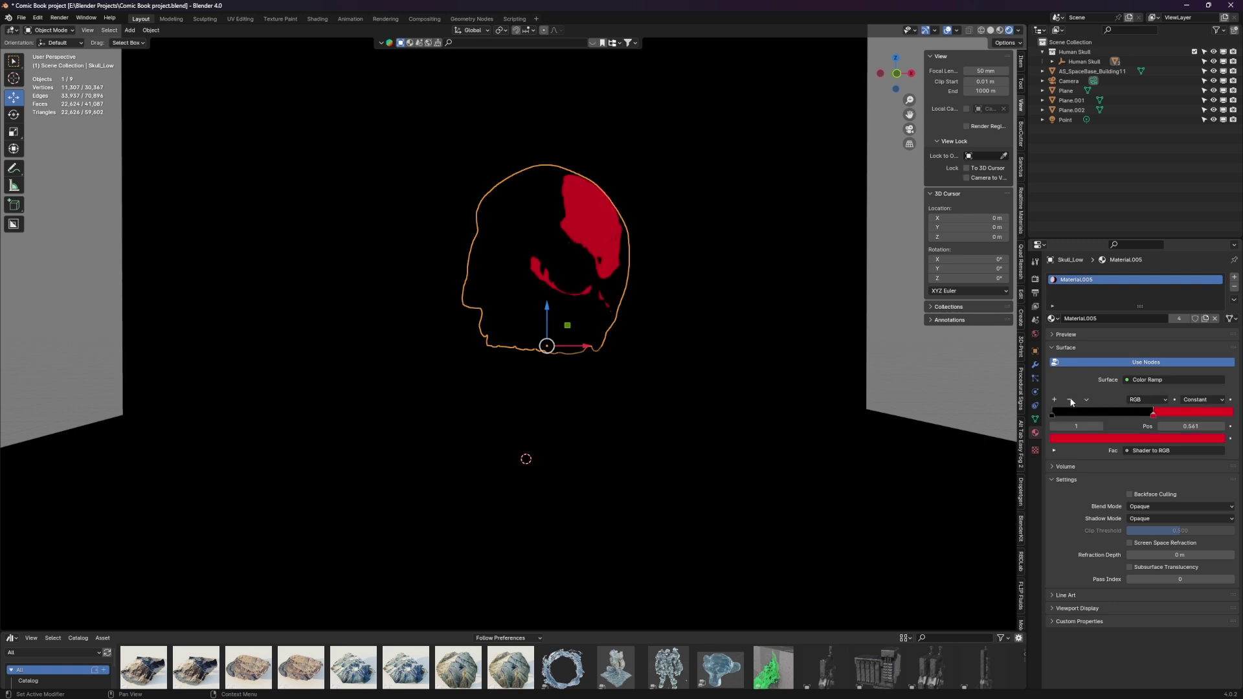
left_click_drag(1152, 415, 1076, 418)
middle_click_drag(709, 403, 636, 416)
- Select the frame plane Plane.002 and view through the scene camera
left_click(946, 394)
scroll(558, 431, "up", 3)
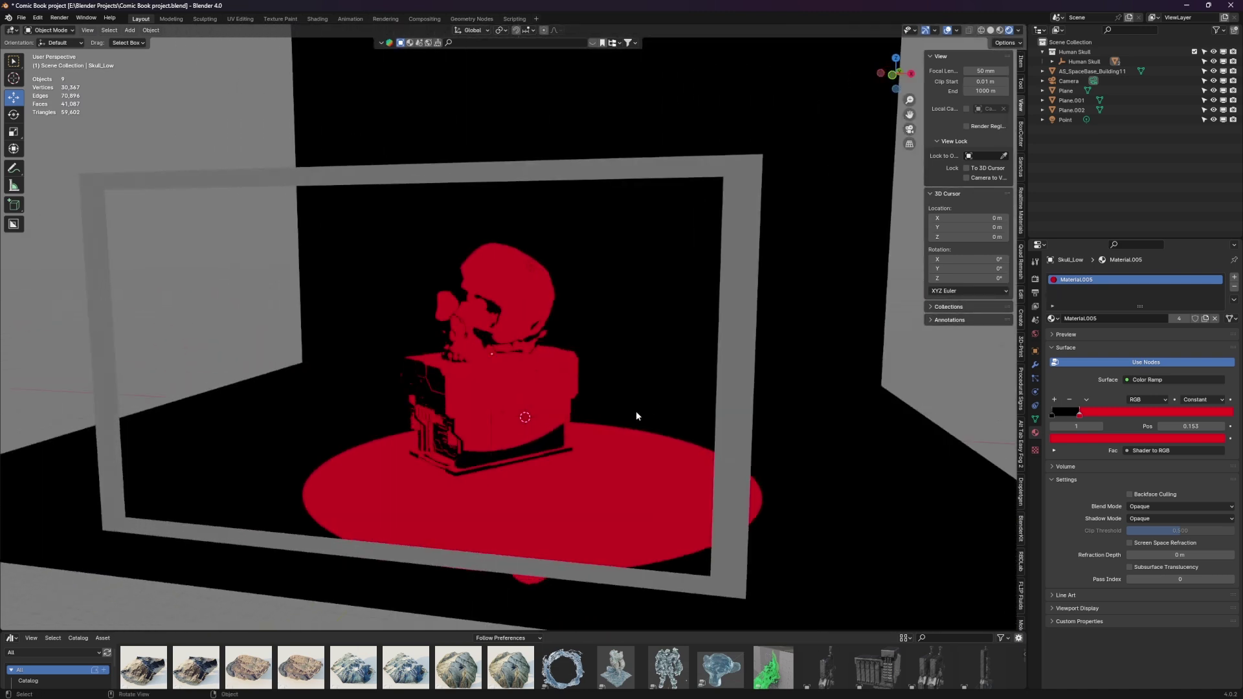
left_click(730, 362)
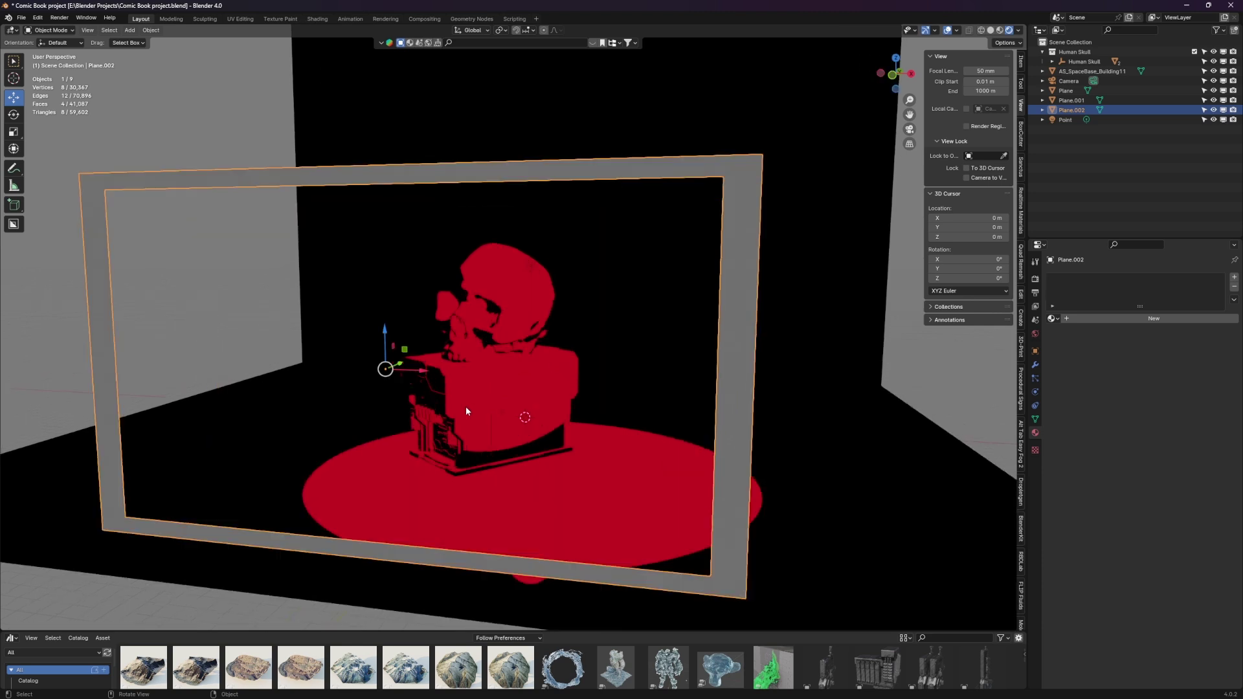
key("KP_0")
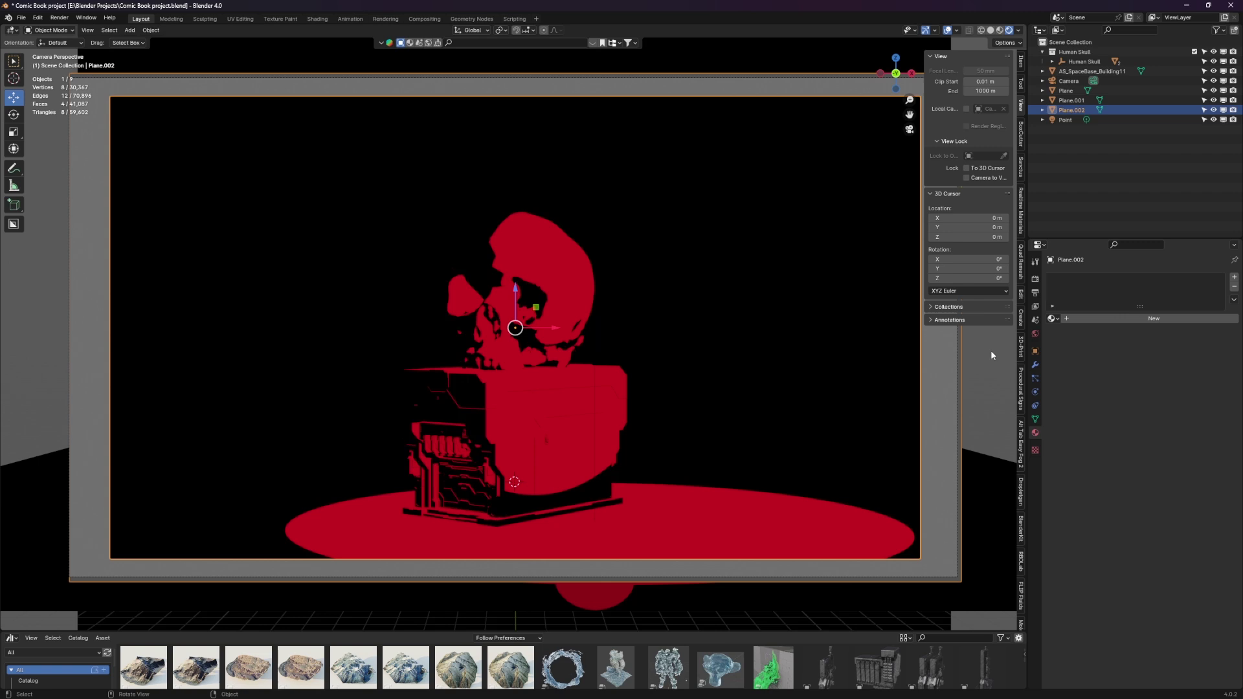
- Create a new material for the frame plane and arrange its nodes in Shading with rendered preview
left_click(1150, 319)
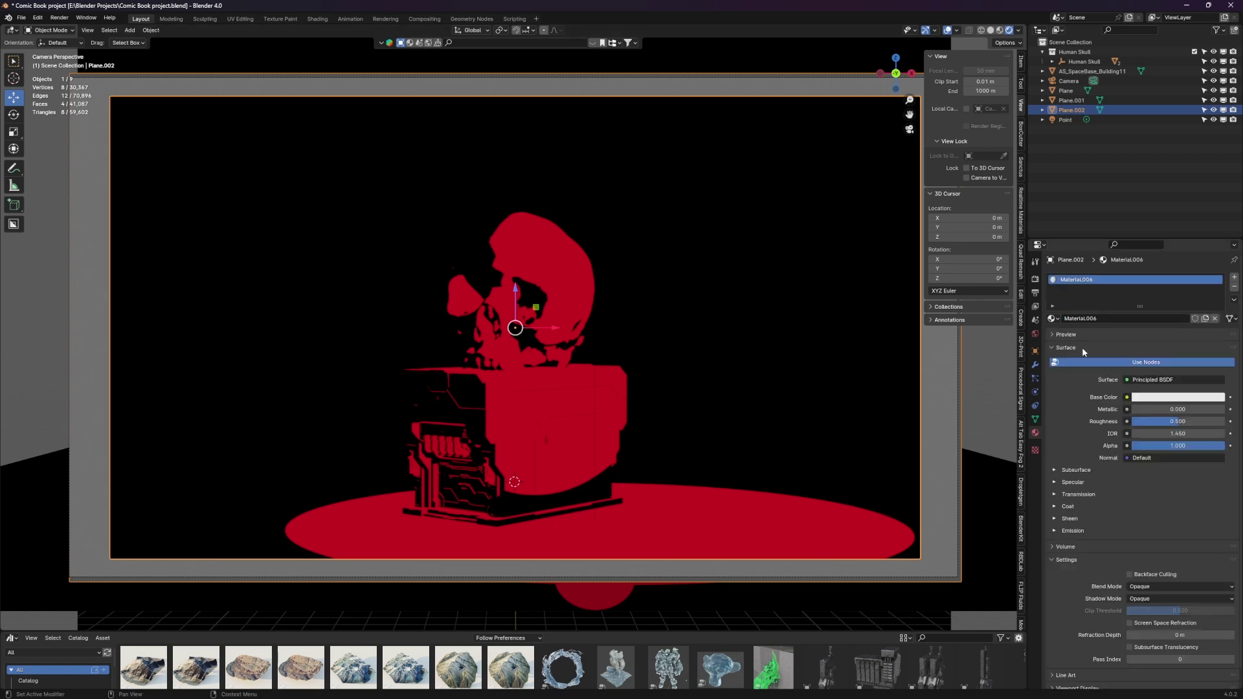
left_click(317, 19)
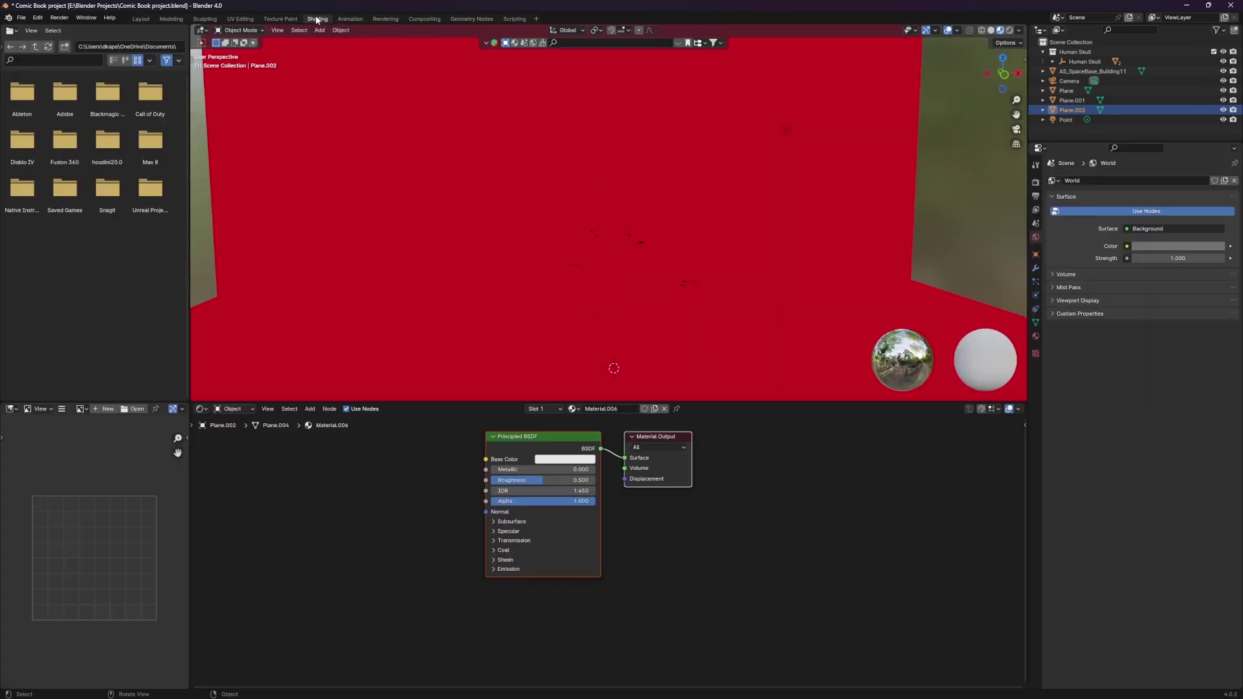
middle_click_drag(657, 453, 650, 470)
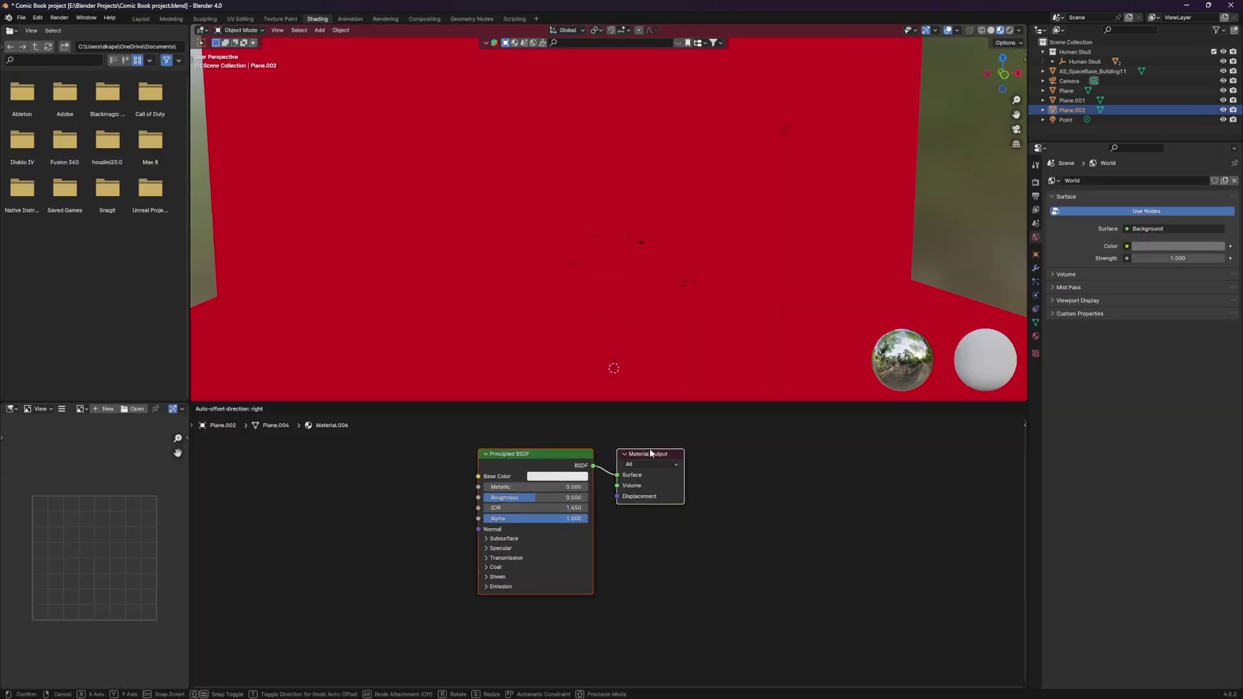
left_click(1010, 30)
left_click(748, 594)
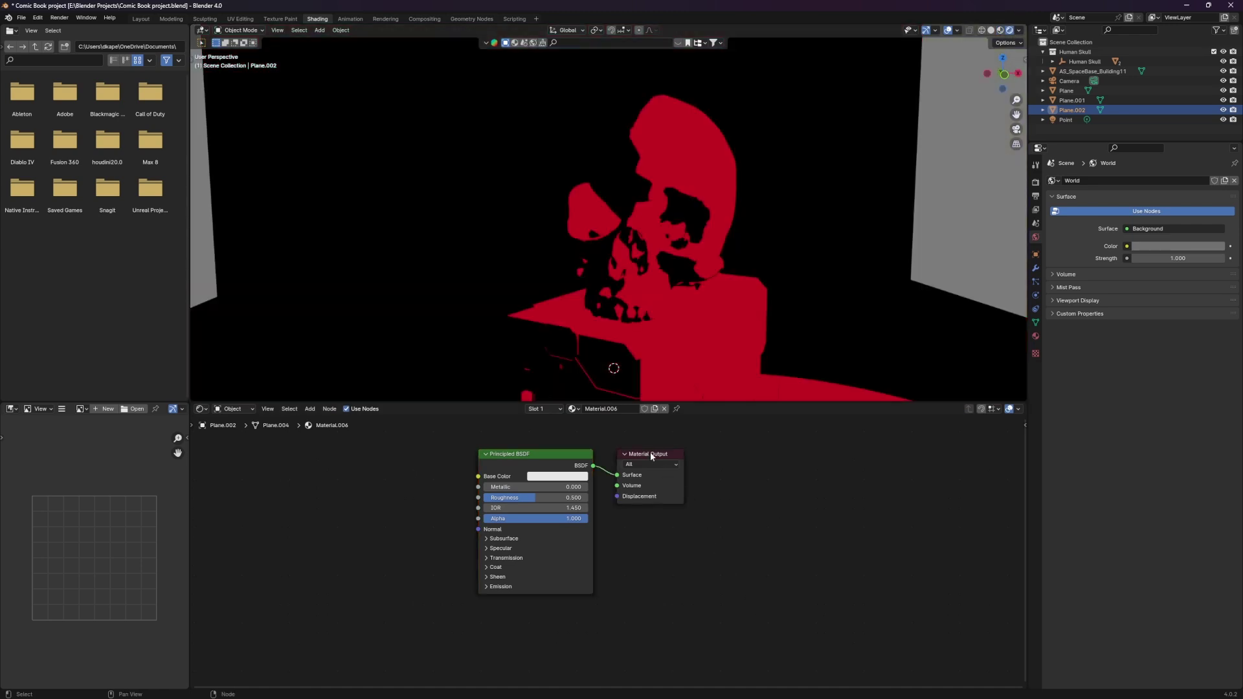
left_click_drag(650, 455, 766, 457)
left_click_drag(553, 453, 514, 460)
- Insert a Shader to RGB node onto the BSDF–Output link
key("shift+a")
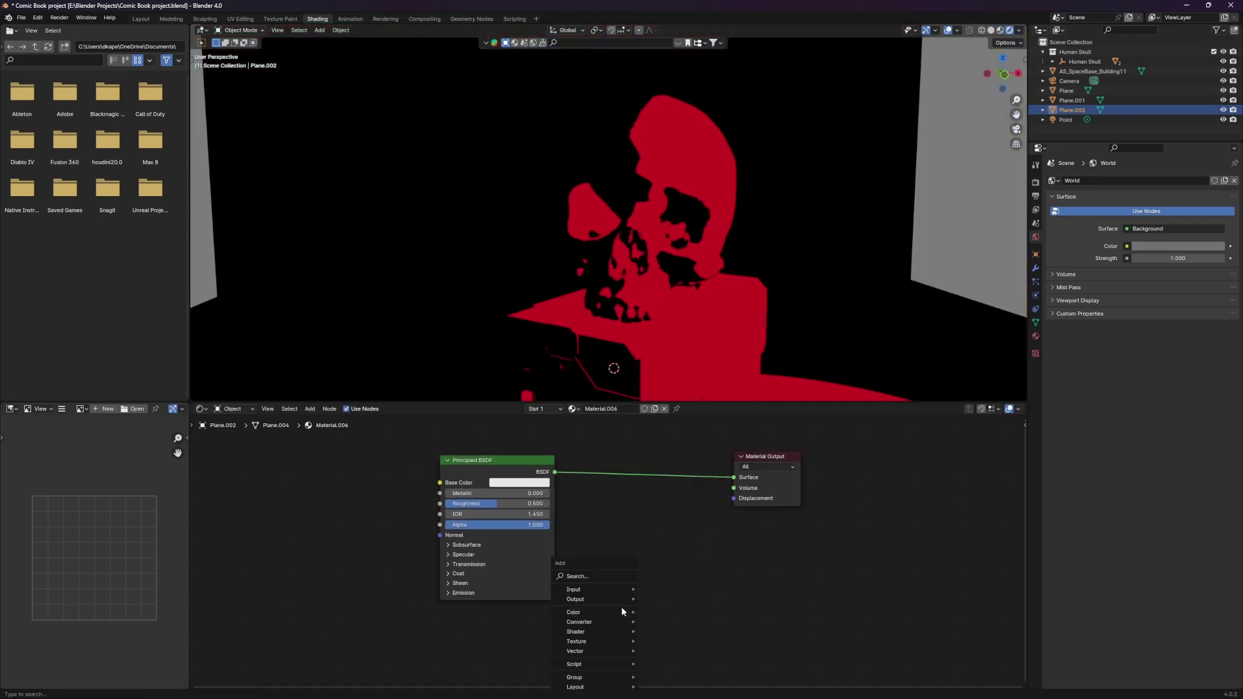
left_click(610, 578)
type("shade")
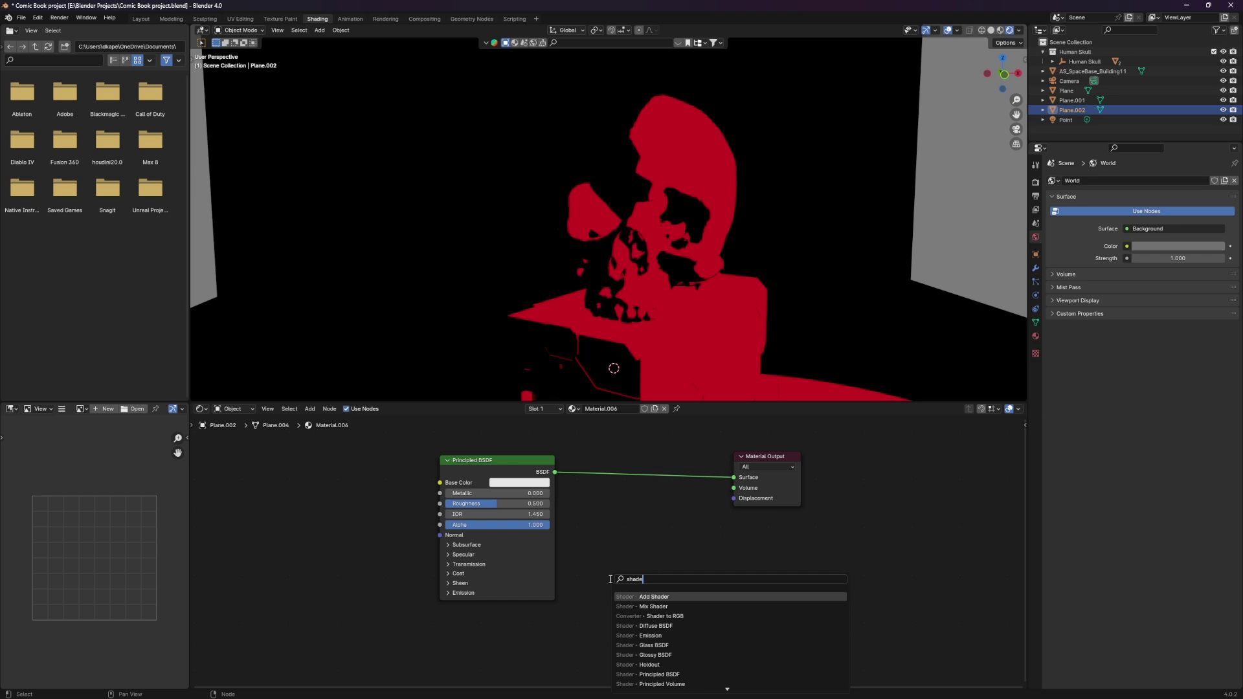
type("r to")
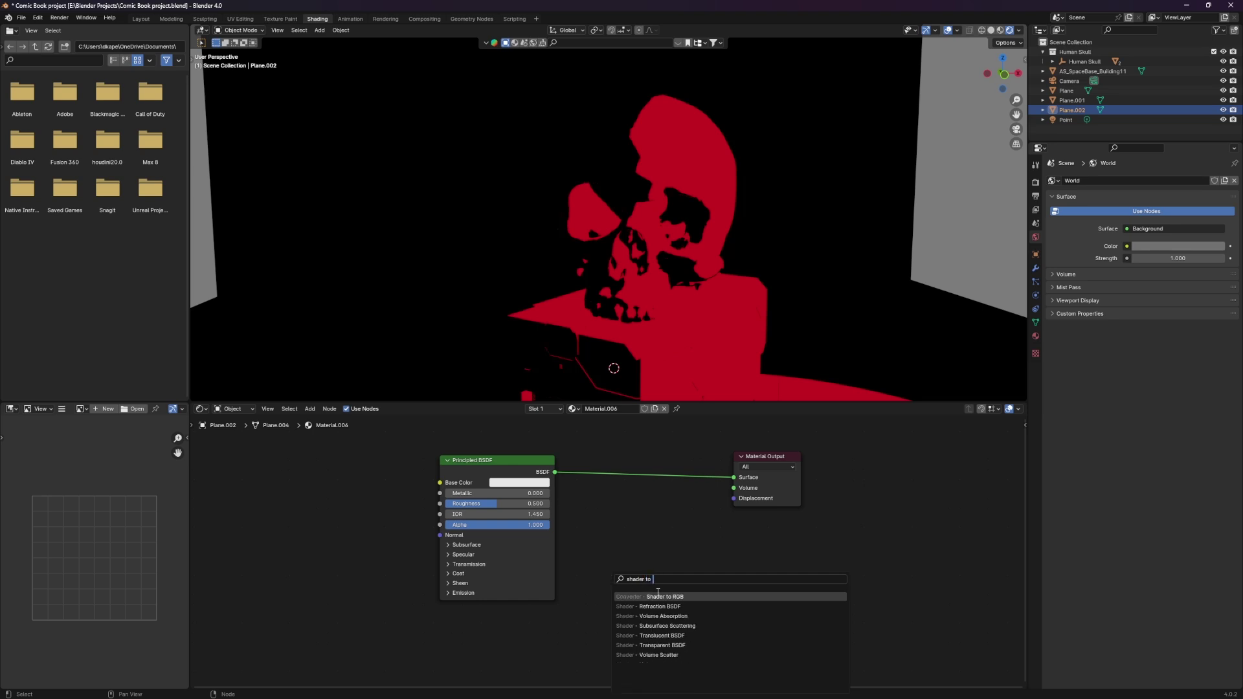
left_click(658, 595)
left_click(632, 565)
- Insert a Color Ramp node before the Material Output
key("shift+a")
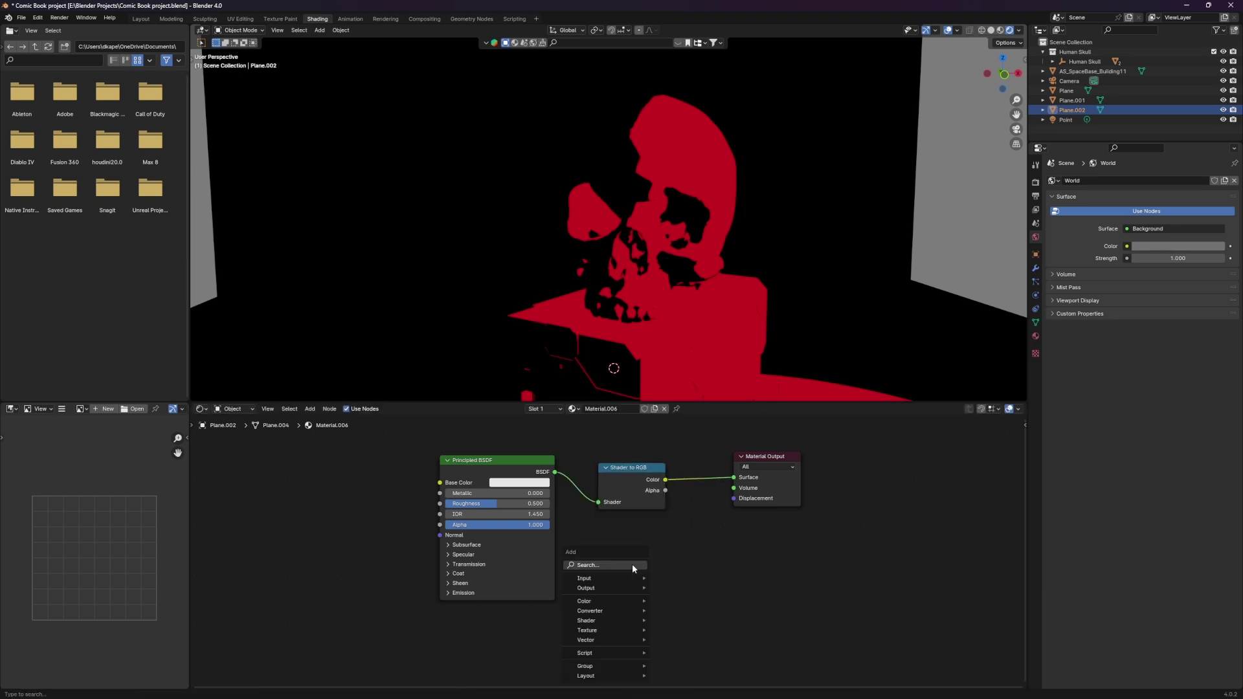
type("color")
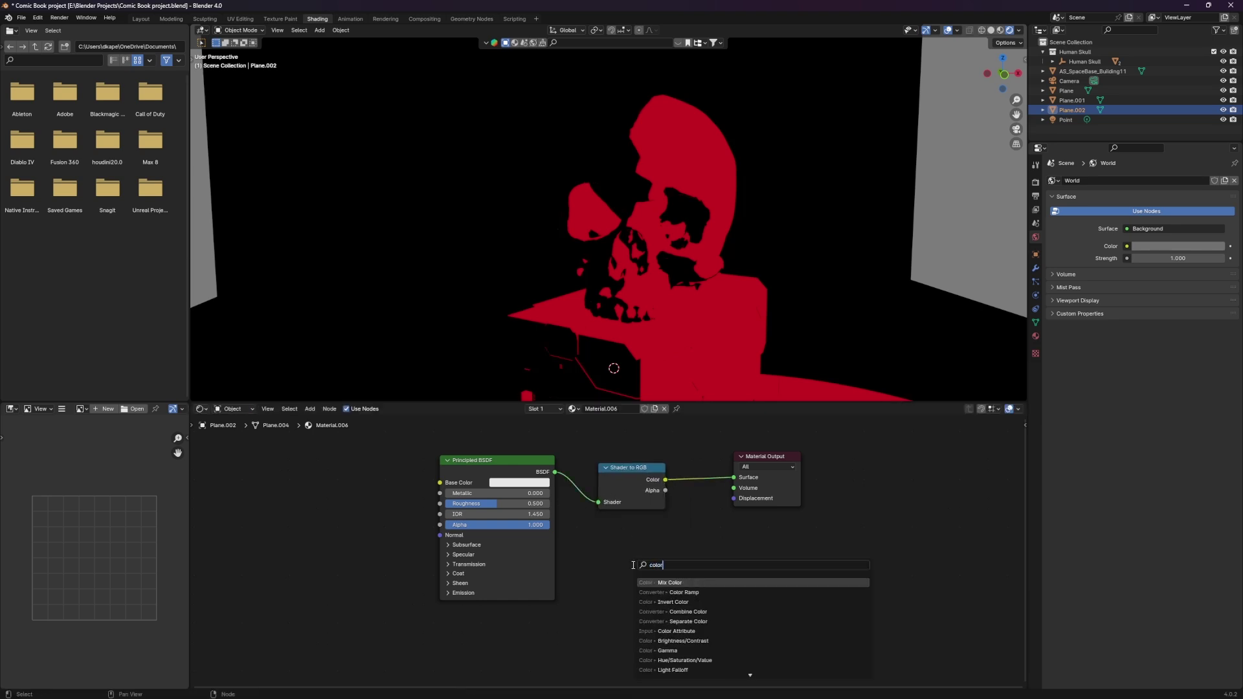
left_click(684, 593)
left_click(706, 518)
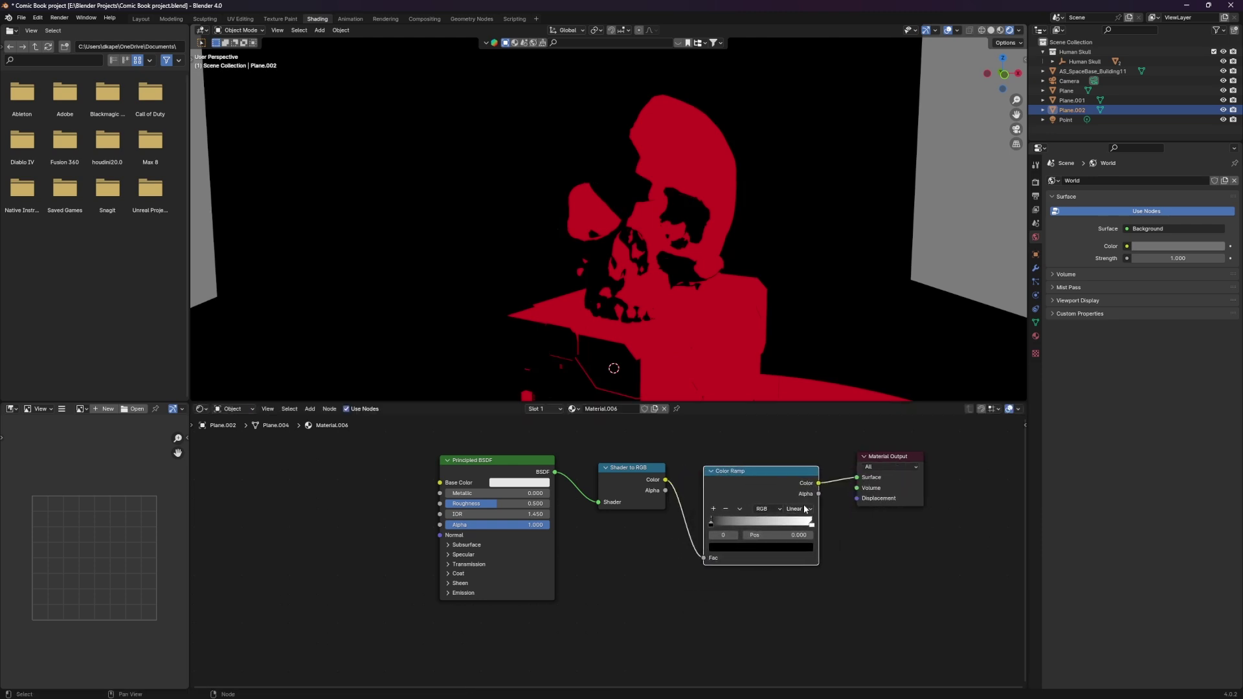
- Set the Color Ramp to Constant with a white stop, then return to Layout
left_click(798, 509)
left_click(808, 574)
left_click(735, 546)
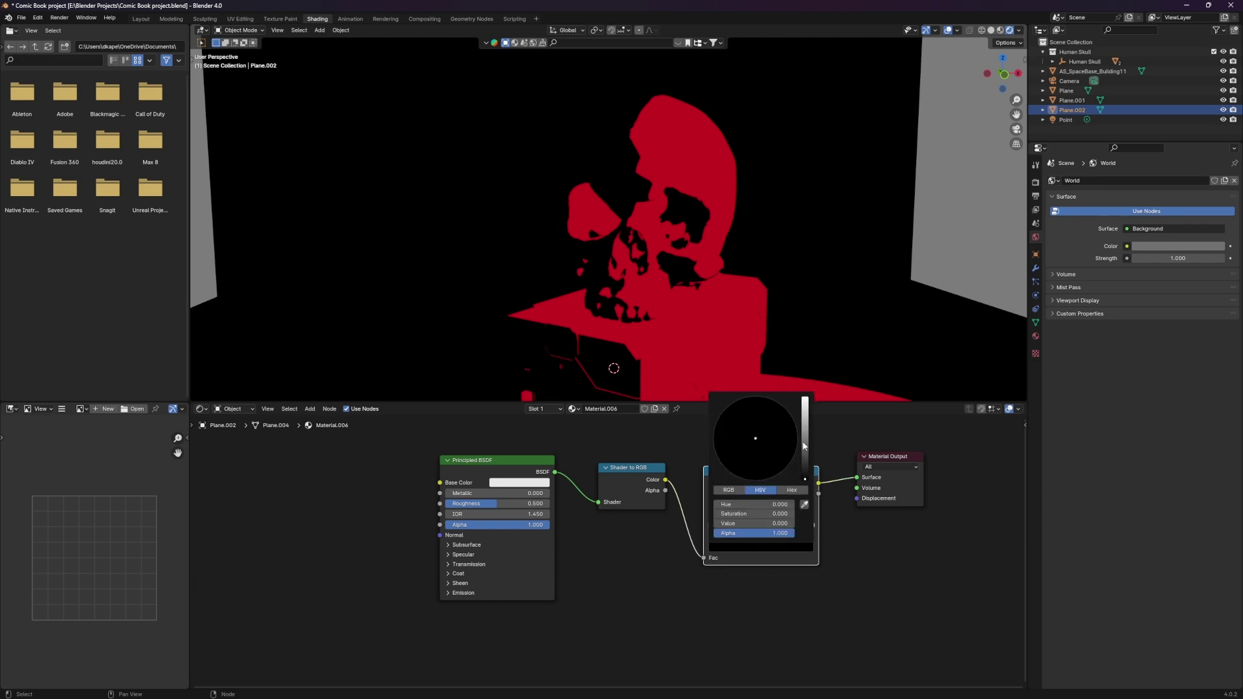
left_click_drag(803, 446, 791, 355)
left_click(140, 18)
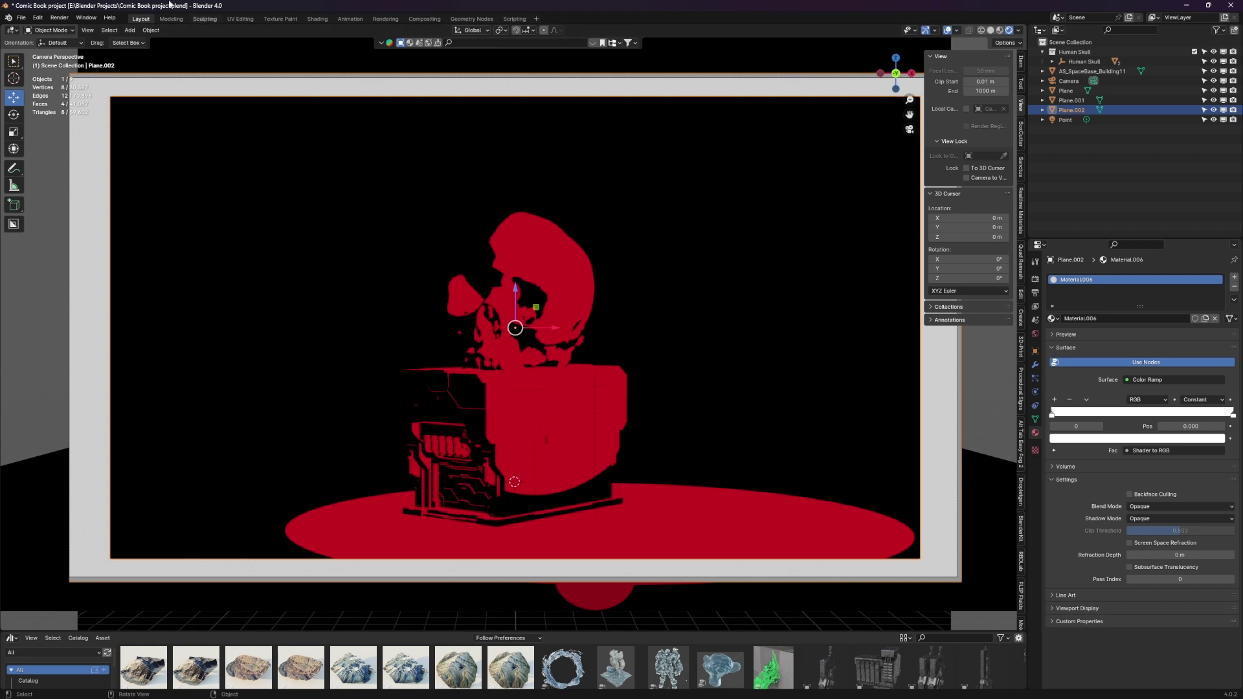
- Add a Collection Line Art grease-pencil object named LineArt, then deselect it
left_click(130, 30)
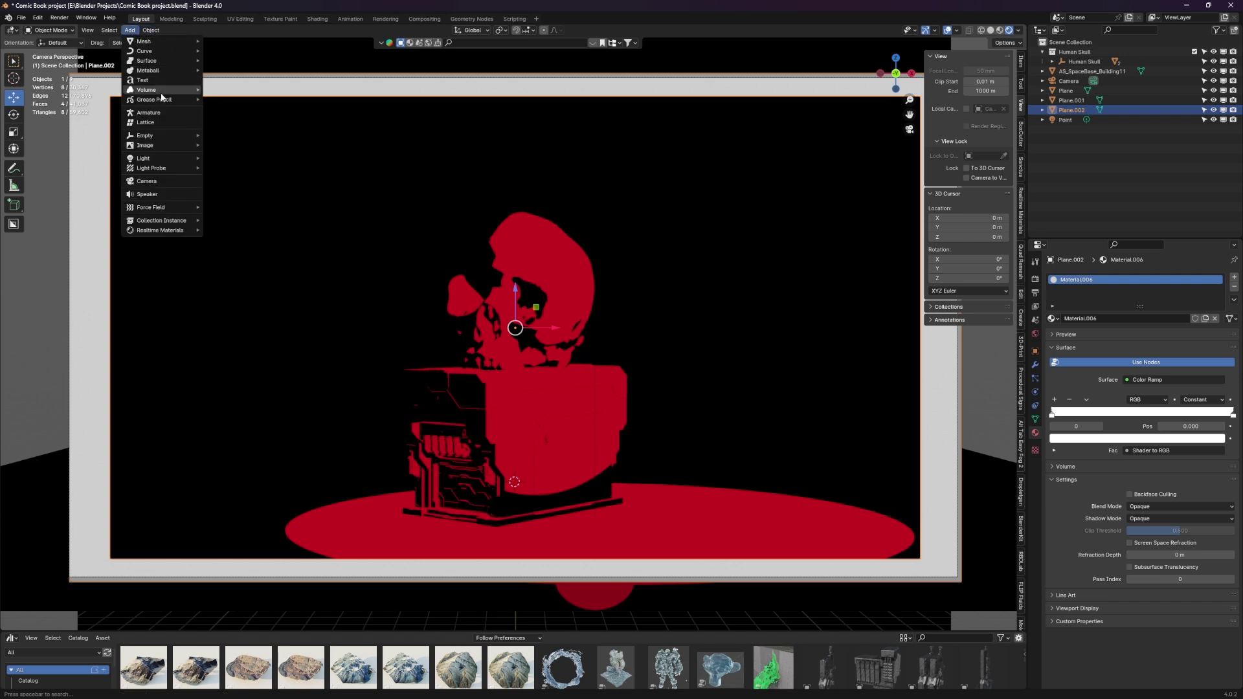
mouse_move(164, 101)
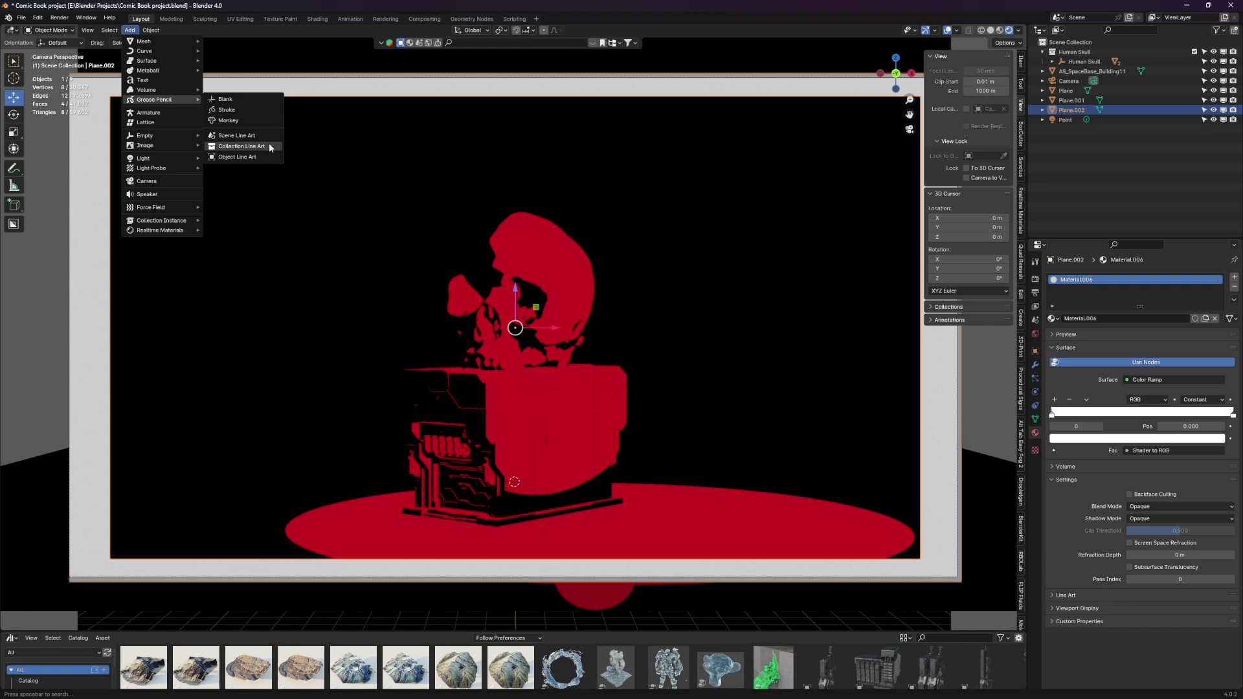
left_click(253, 135)
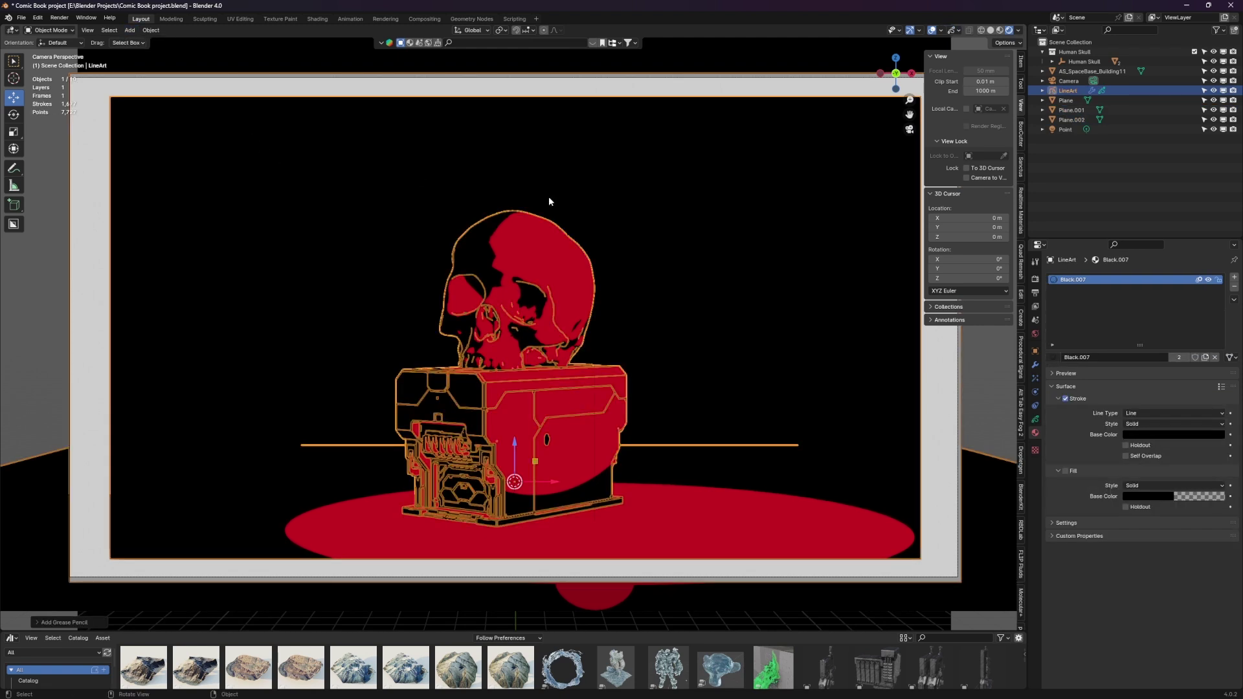
left_click(996, 364)
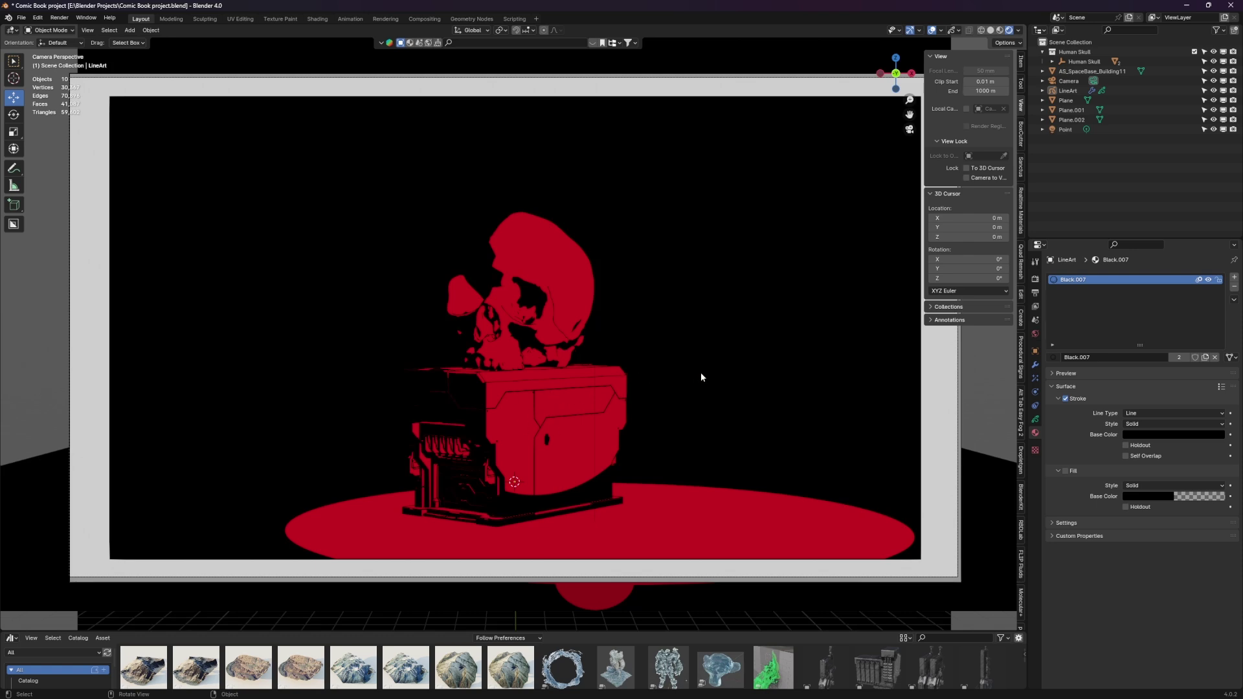
- Orbit around the skull, then return to the scene camera view
middle_click_drag(699, 374, 323, 299)
scroll(728, 347, "up", 5)
middle_click_drag(401, 339, 411, 340)
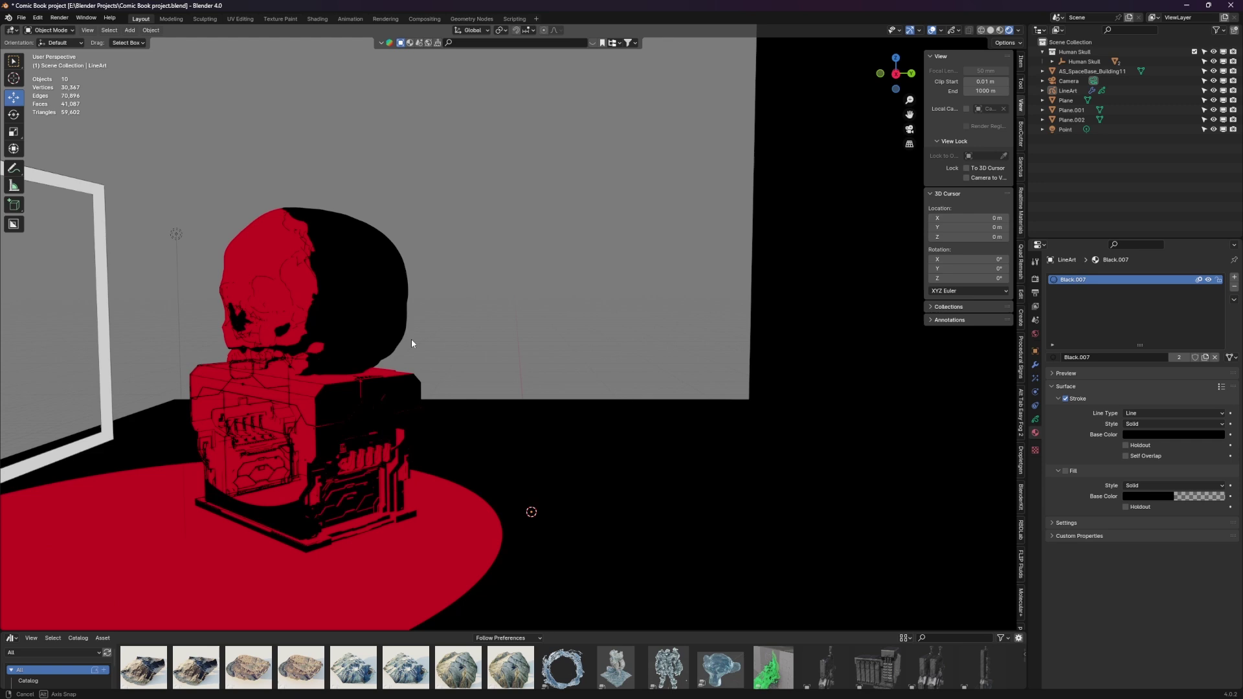
key("KP_0")
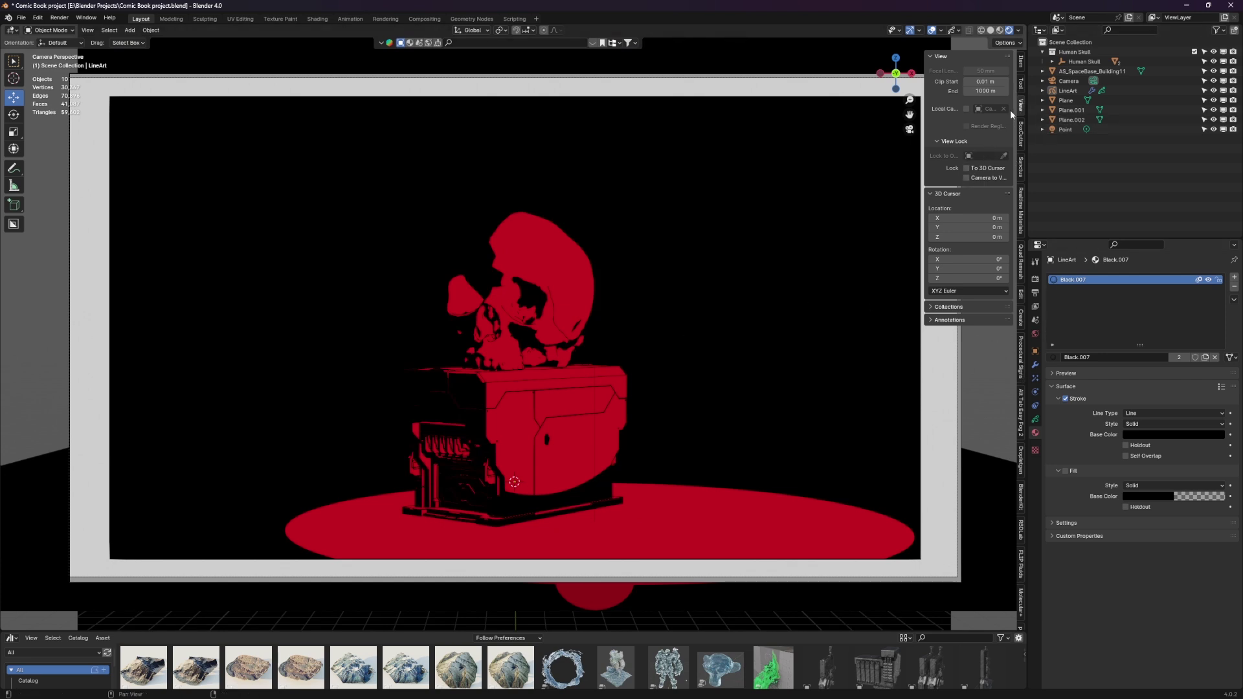
- Turn the camera with Camera to View, switch the lock off, and select LineArt
left_click(966, 179)
middle_click_drag(600, 347, 632, 358)
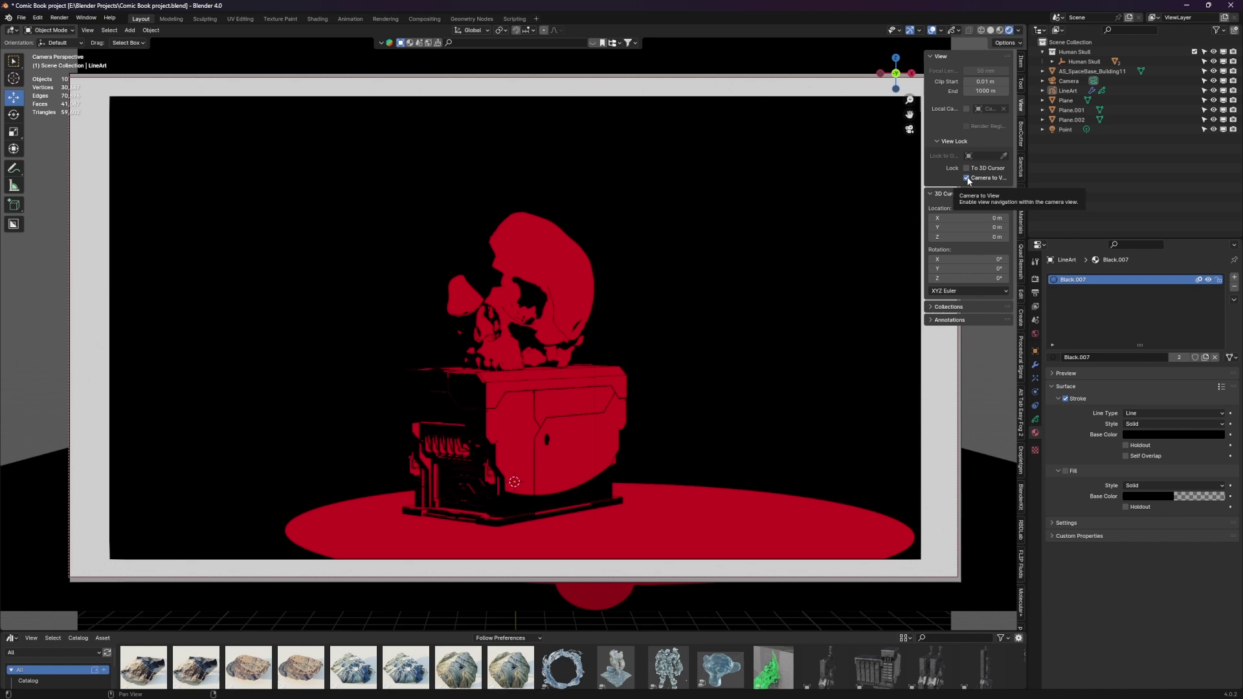
left_click(967, 178)
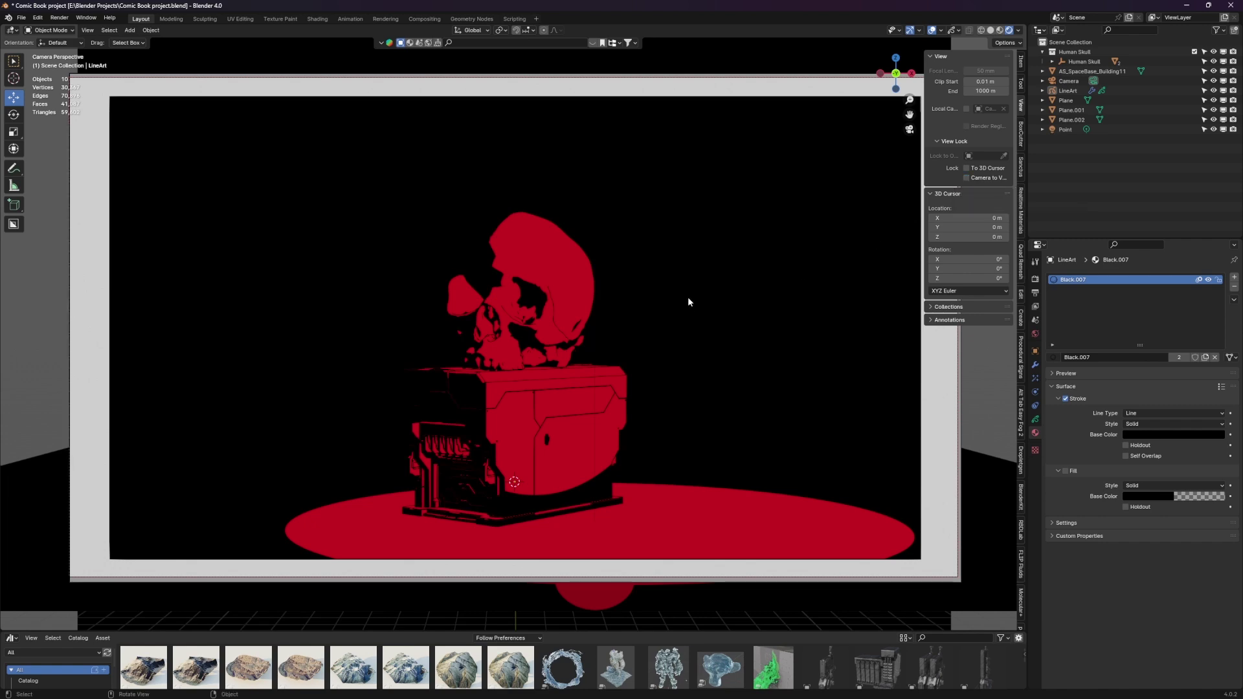
mouse_move(688, 296)
middle_mouse_down()
mouse_move(738, 303)
mouse_move(669, 294)
middle_mouse_up()
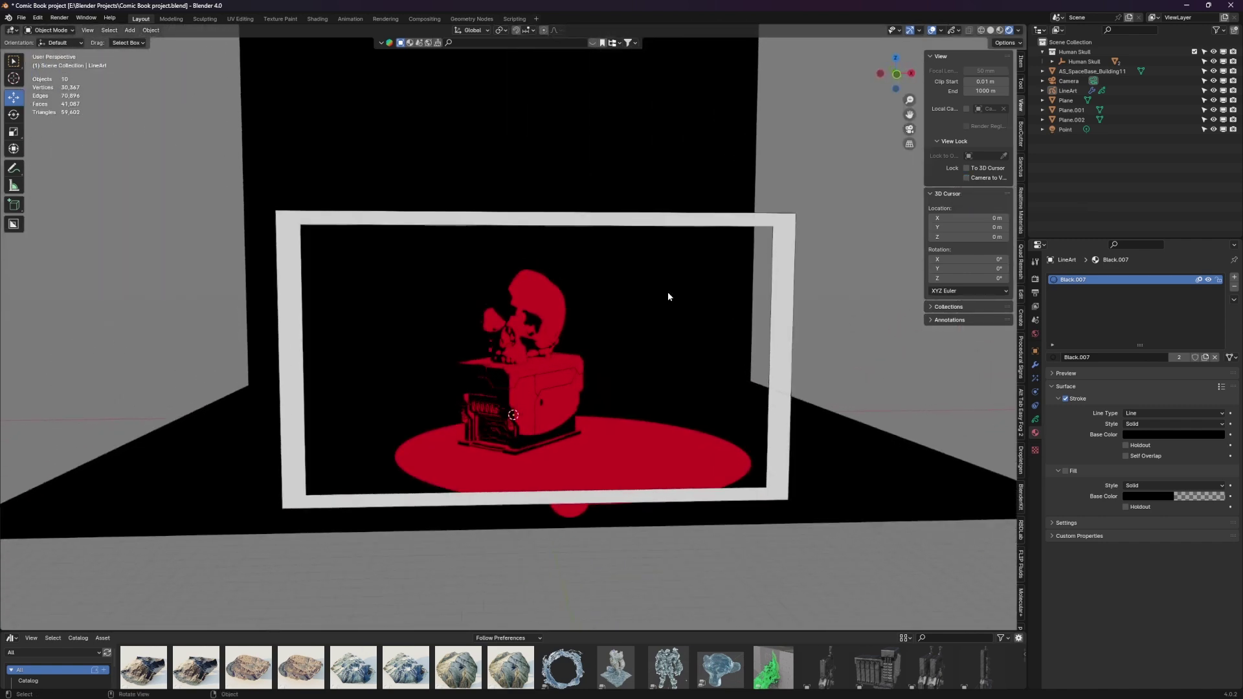
scroll(604, 369, "up", 5)
left_click(604, 374)
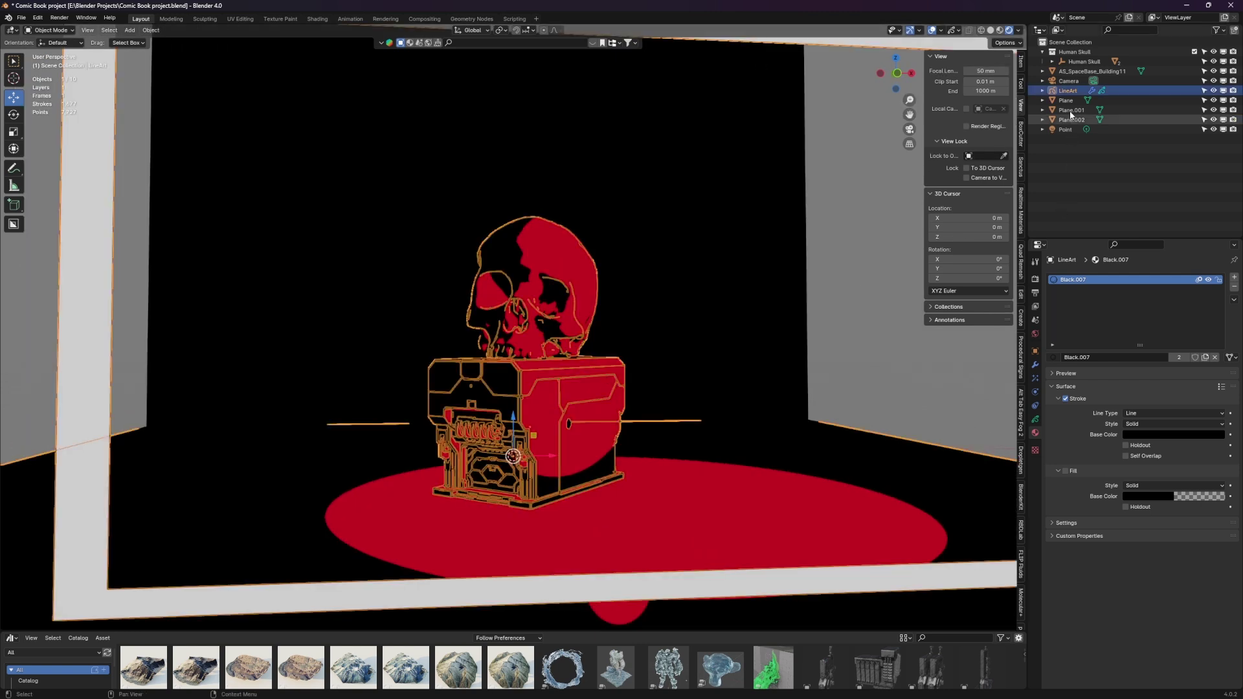
- Thicken LineArt's strokes by raising the Thickness Scale in Object Data
left_click(1034, 421)
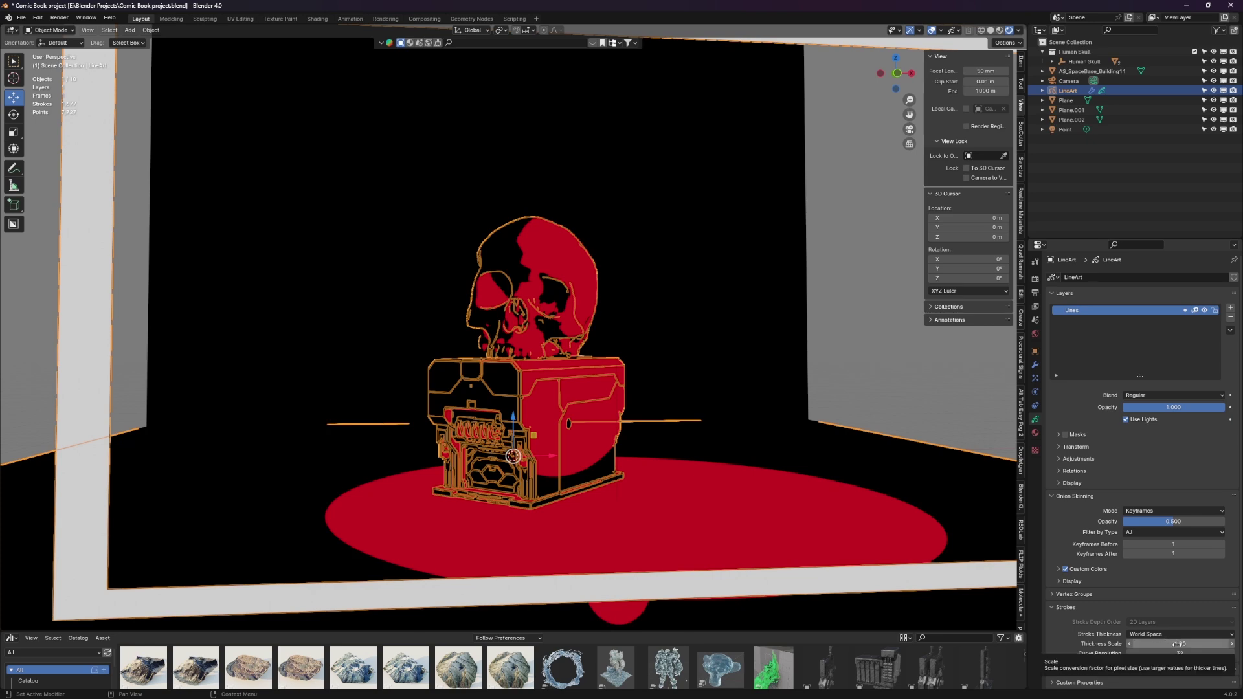
key("KP_0")
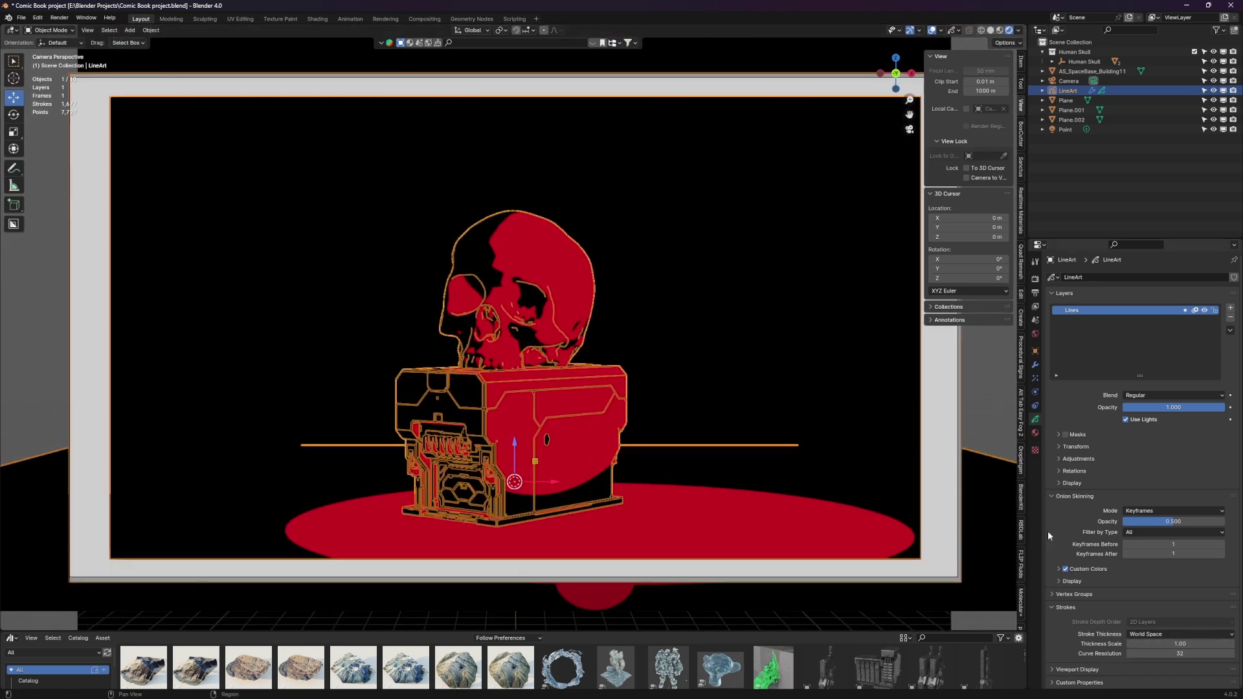
left_click_drag(1180, 643, 1233, 643)
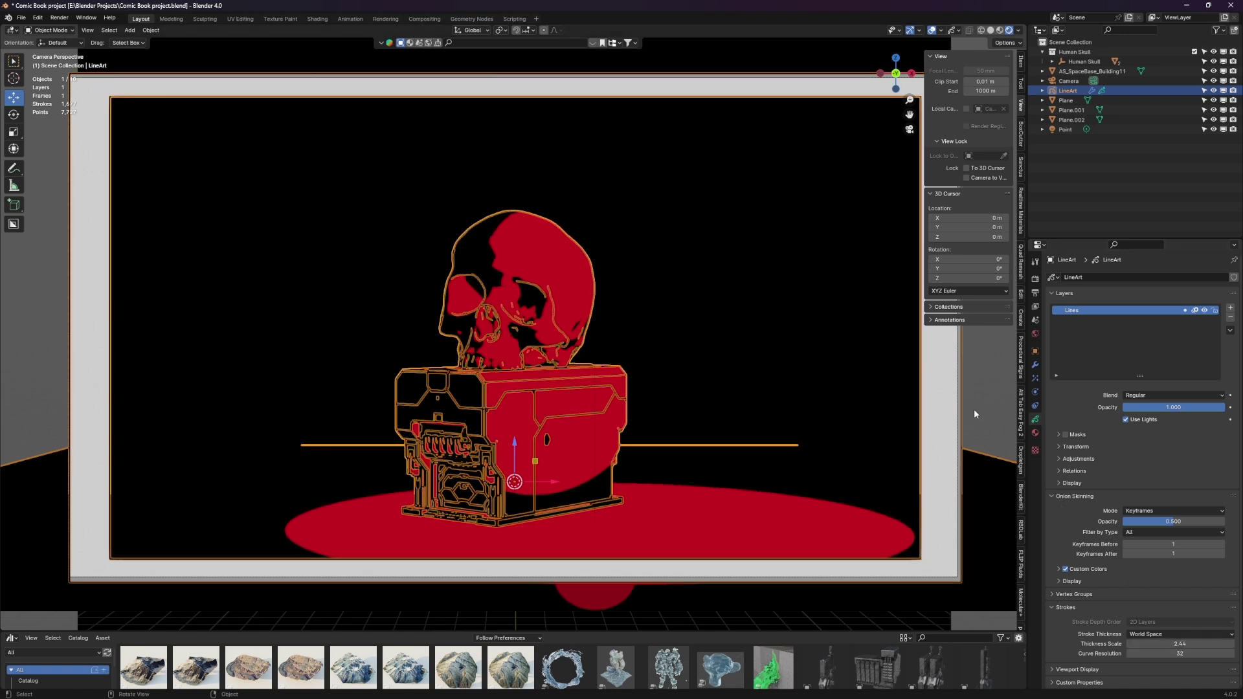
left_click(964, 429)
- Try LineArt Thickness Scale values of 0.70 and then 1
left_click(1147, 643)
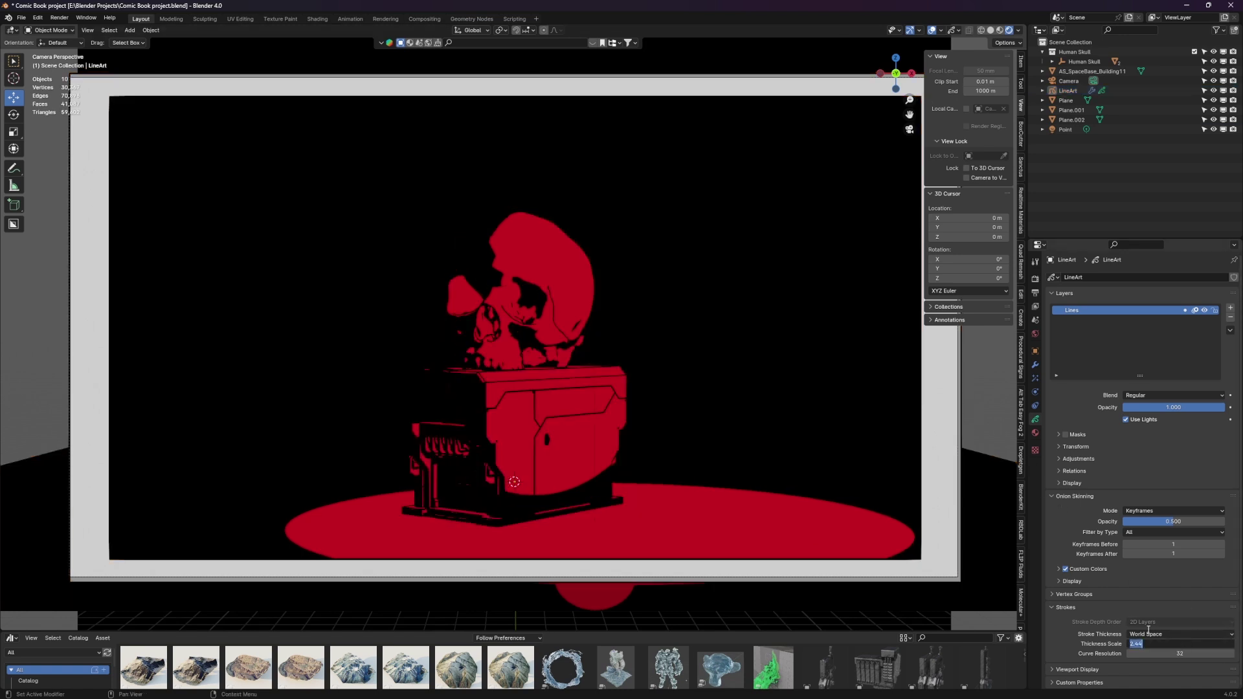
key("BackSpace")
type(".7")
key("Return")
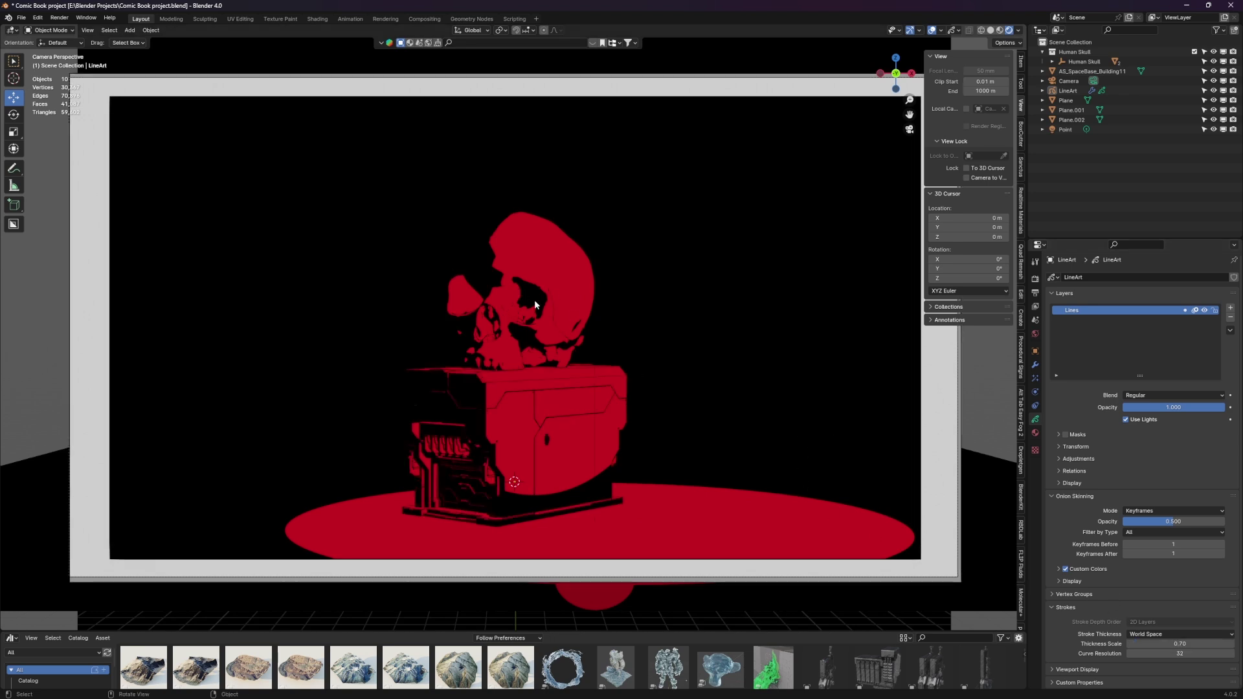
left_click(1178, 644)
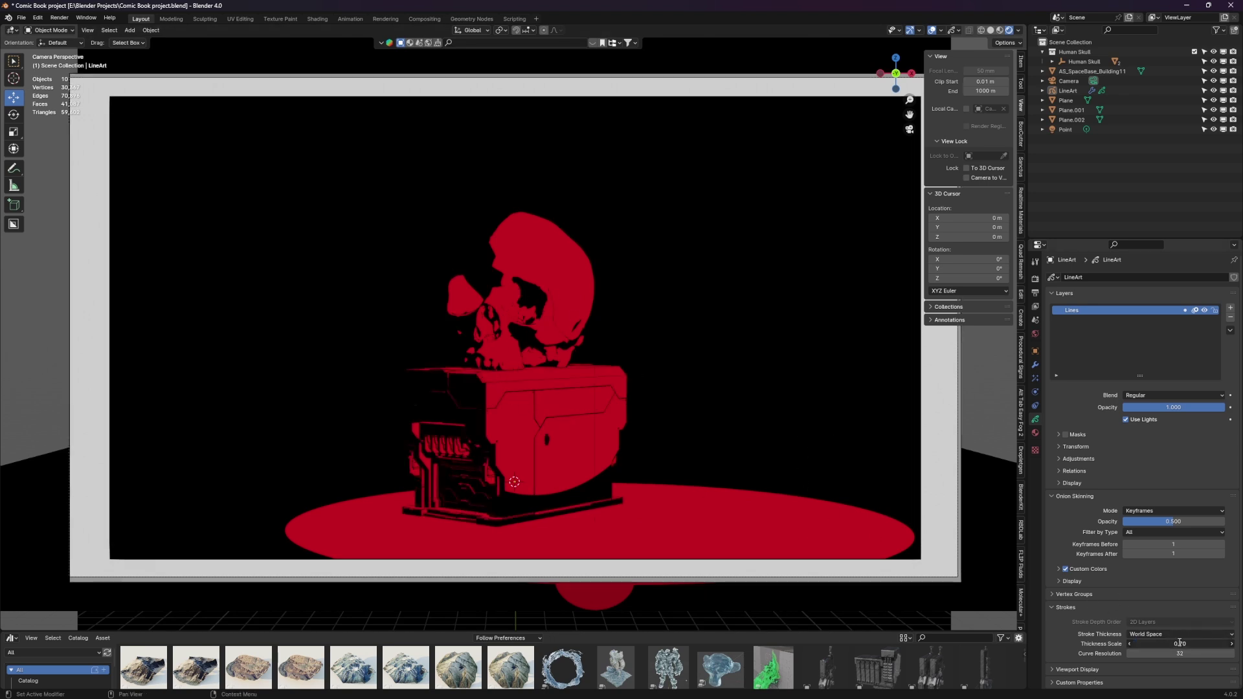
type("1")
key("Return")
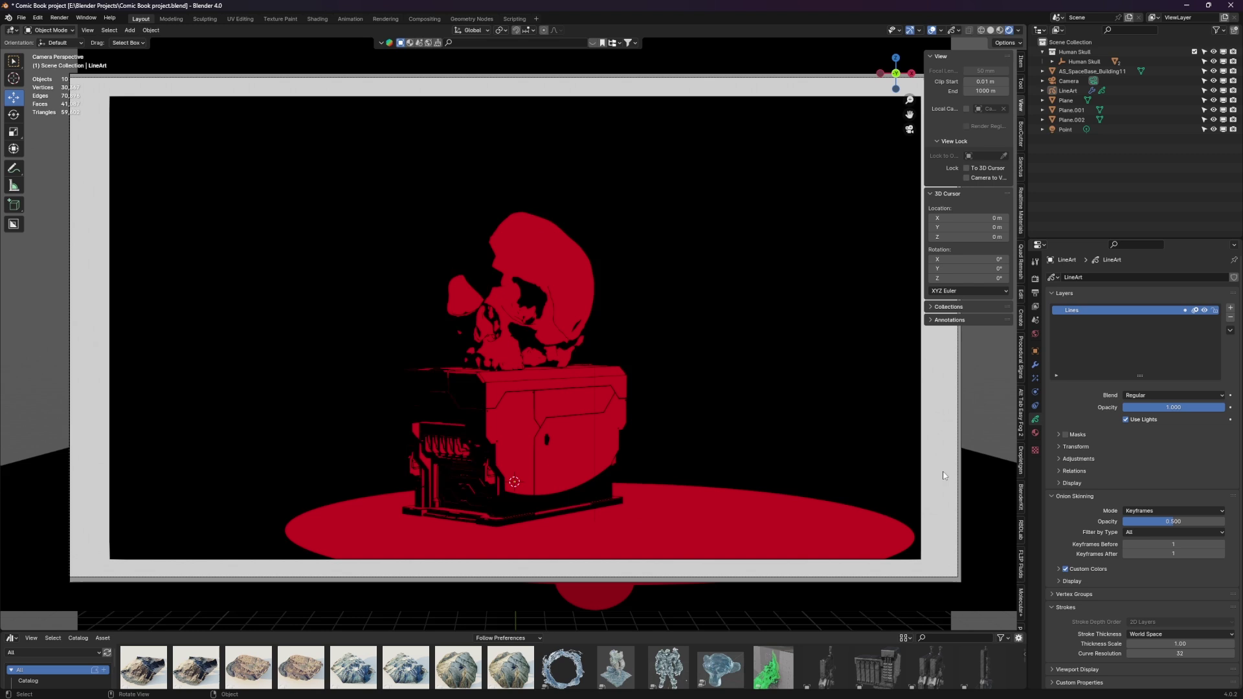
- Try a Thickness Scale of 3, then settle on 2.00
left_click(1173, 643)
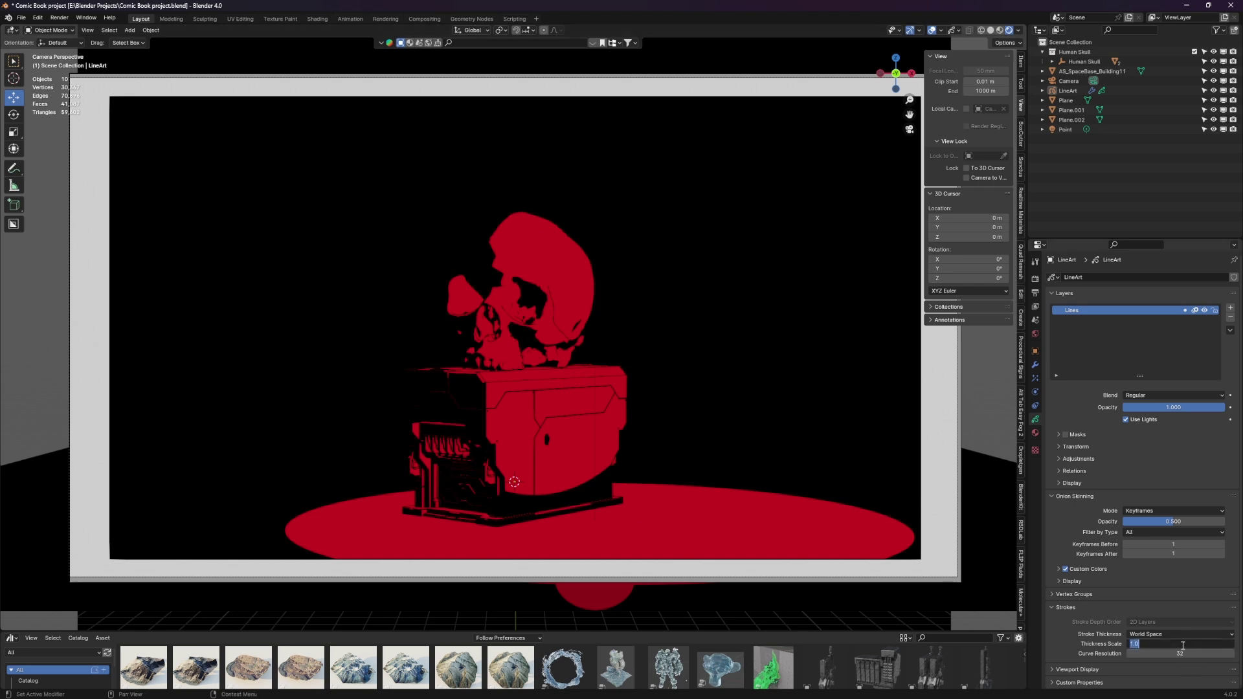
type("3")
key("Return")
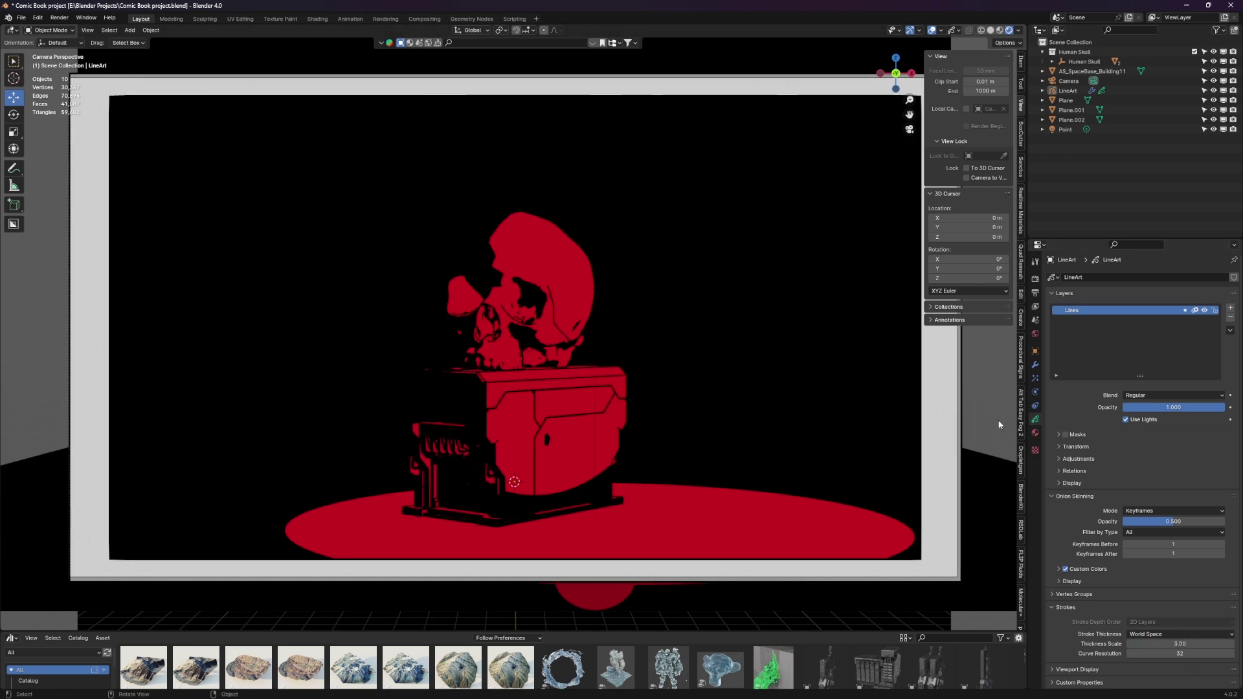
left_click(1173, 643)
type("2")
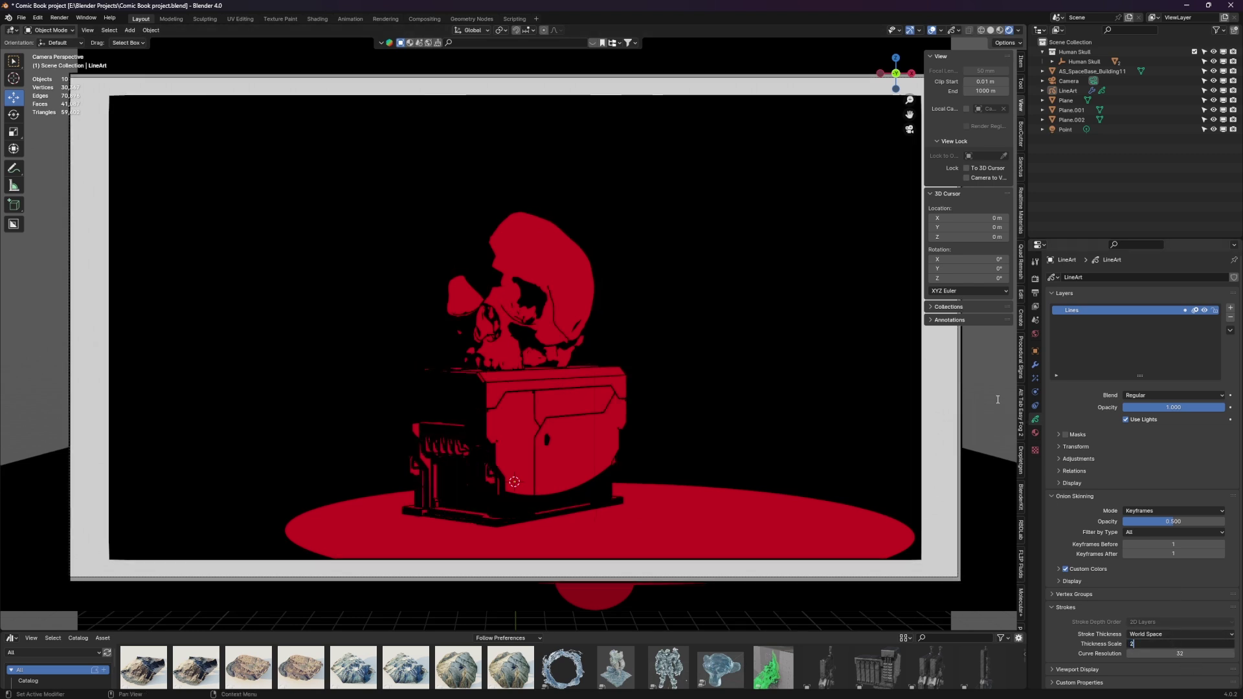
key("Return")
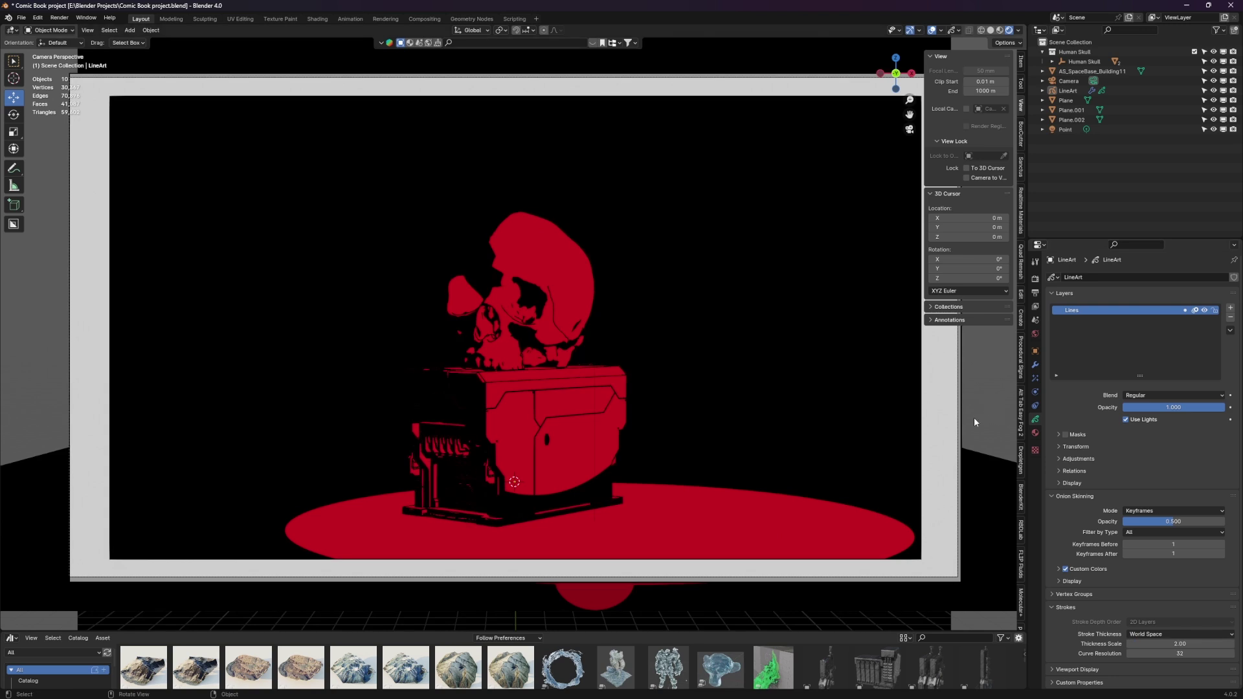
left_click(559, 258)
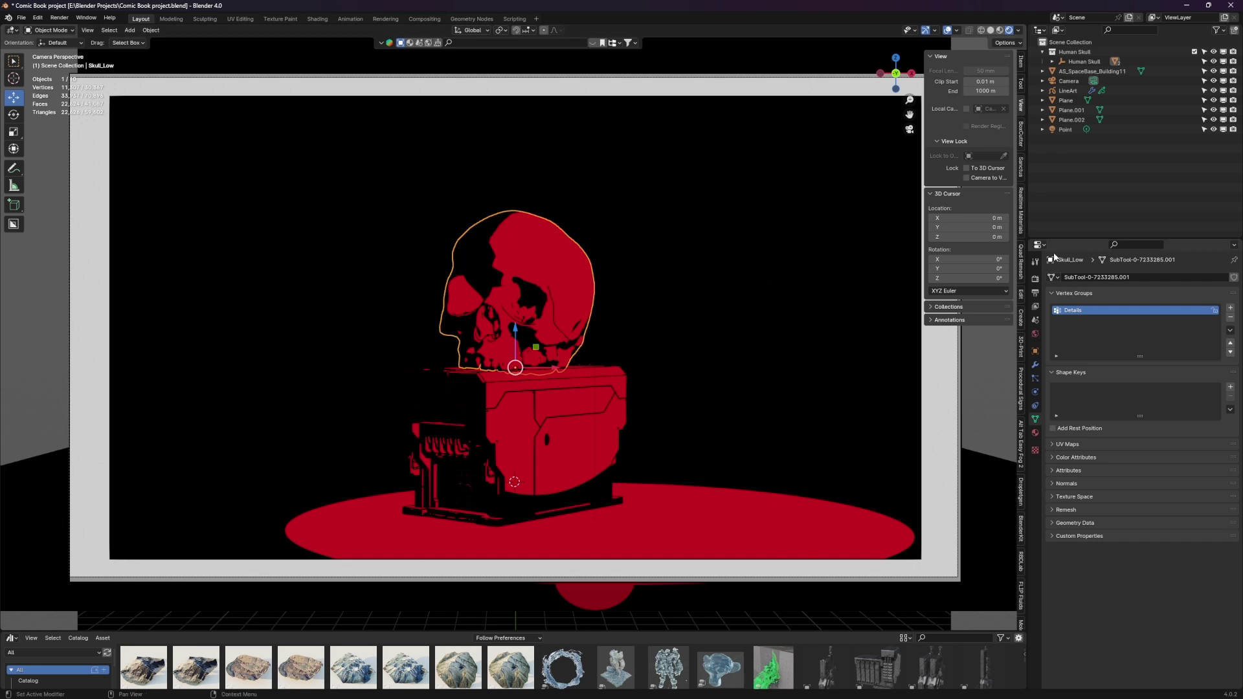
- Add a black stop to the skull material's color ramp and slide it to about 0.47
left_click(1035, 433)
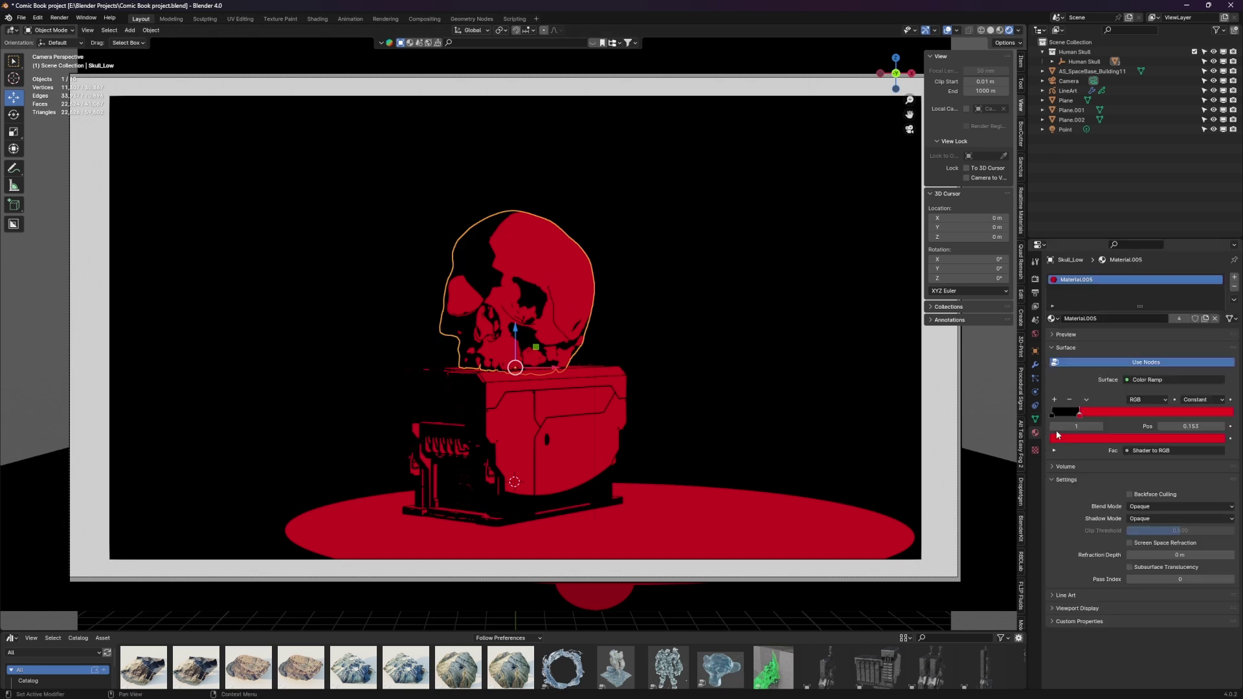
left_click(1054, 399)
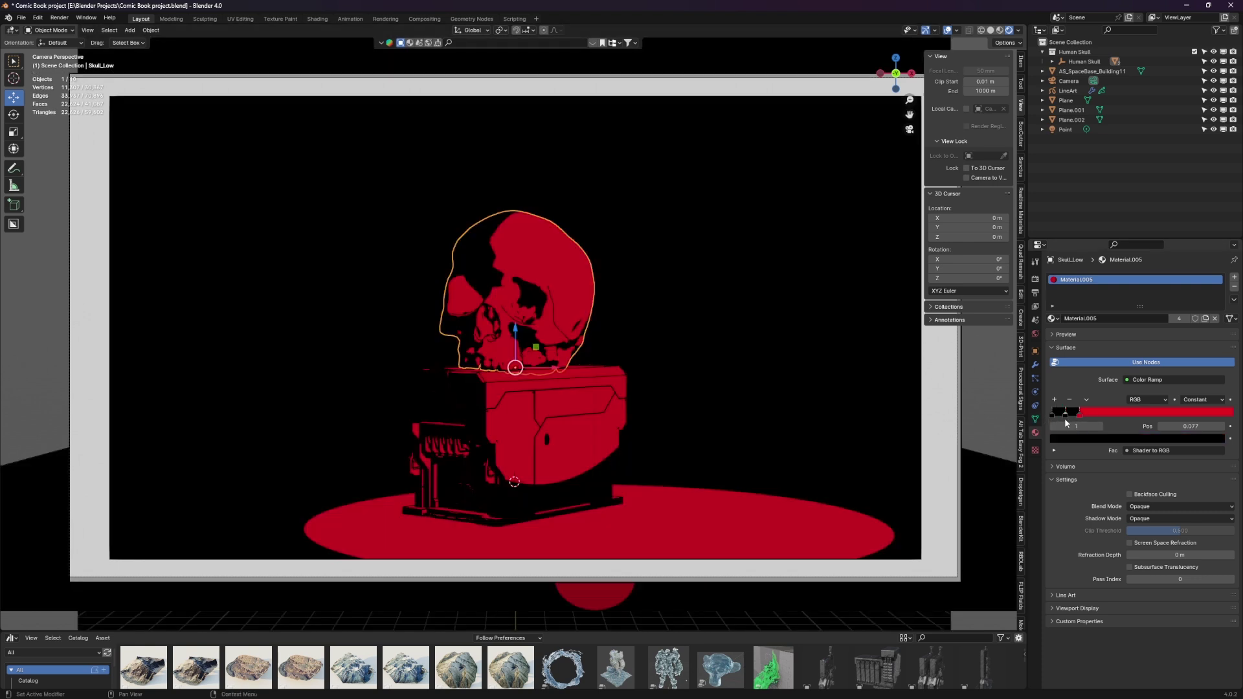
left_click_drag(1065, 415, 1143, 424)
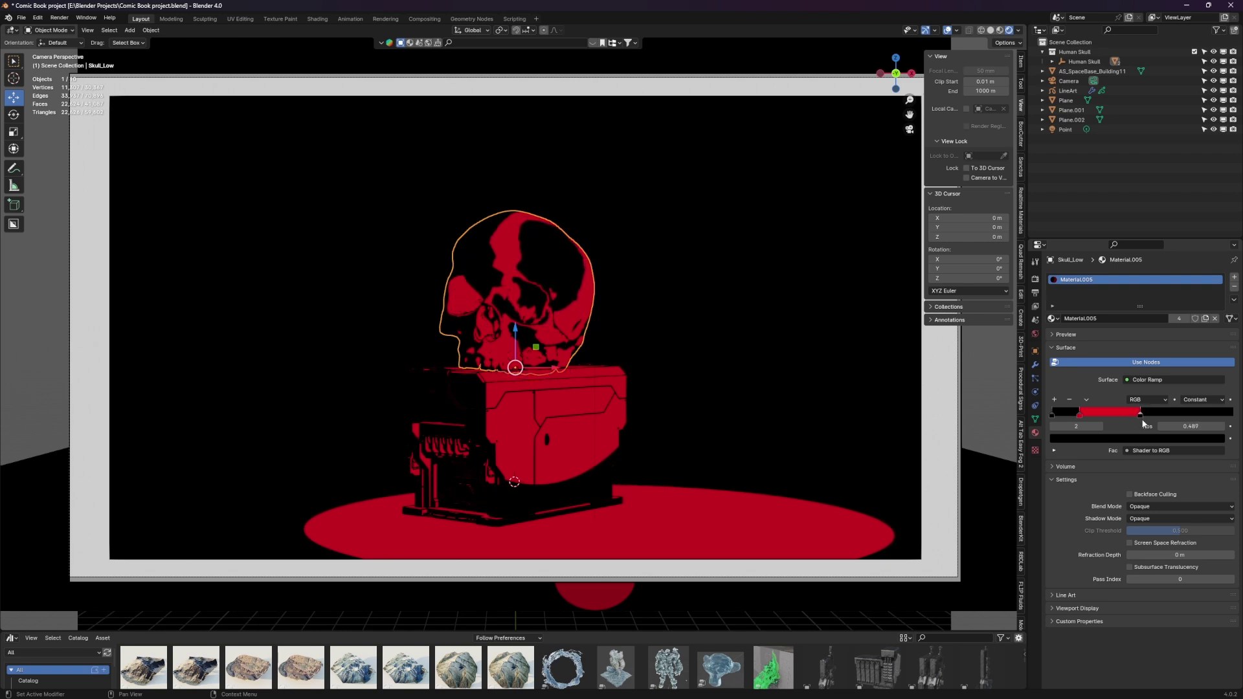
left_click(907, 379)
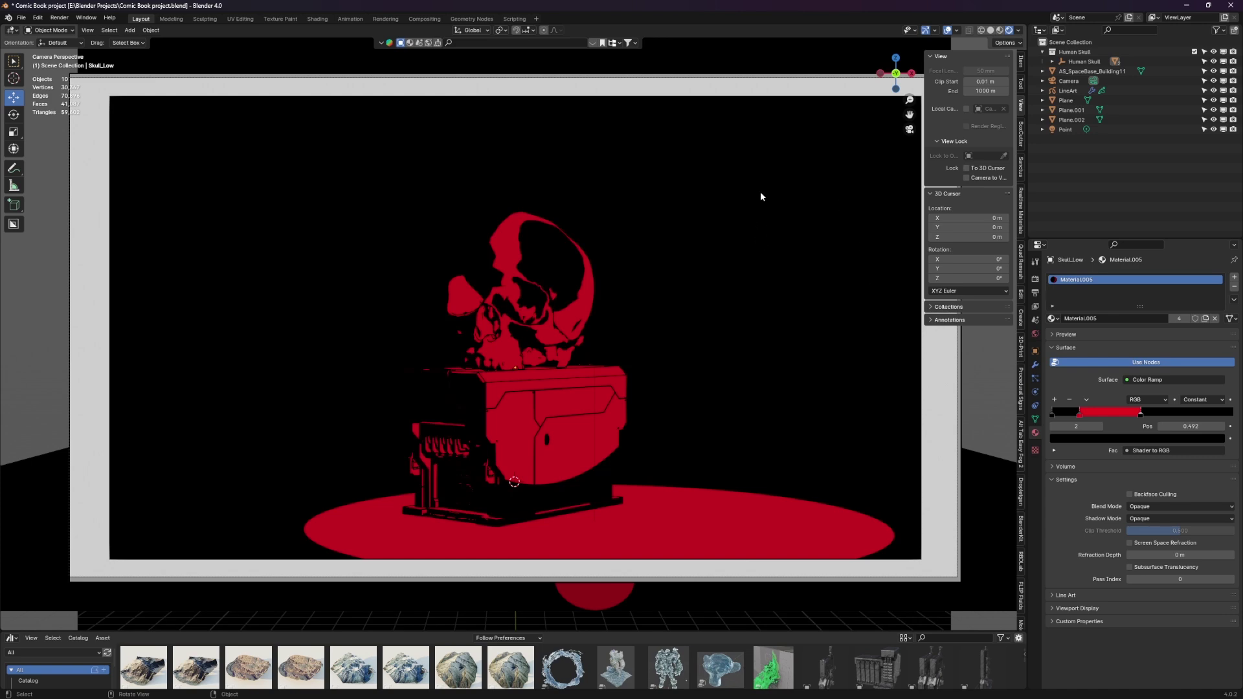
middle_click_drag(741, 212, 710, 207)
- Move the point light to the right and raise it along Z
left_click(1065, 129)
mouse_move(618, 292)
left_mouse_down()
mouse_move(771, 296)
mouse_move(601, 298)
left_mouse_up()
key("KP_0")
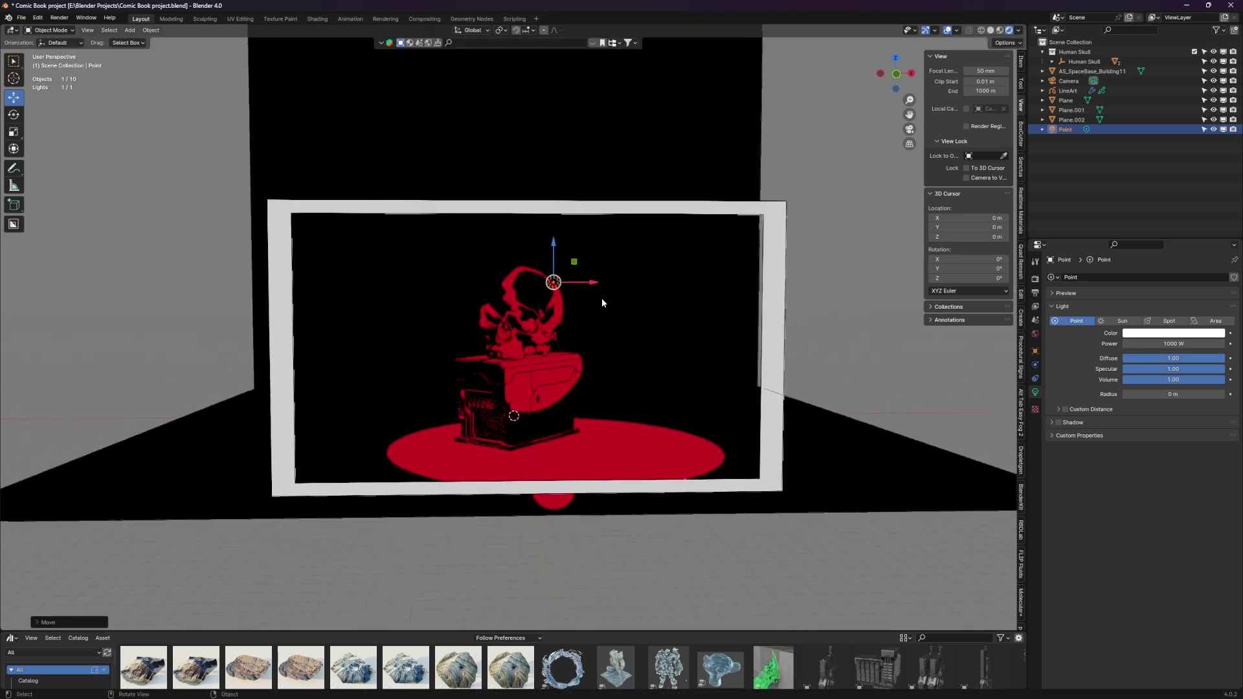
left_click_drag(575, 201, 657, 203)
key("z")
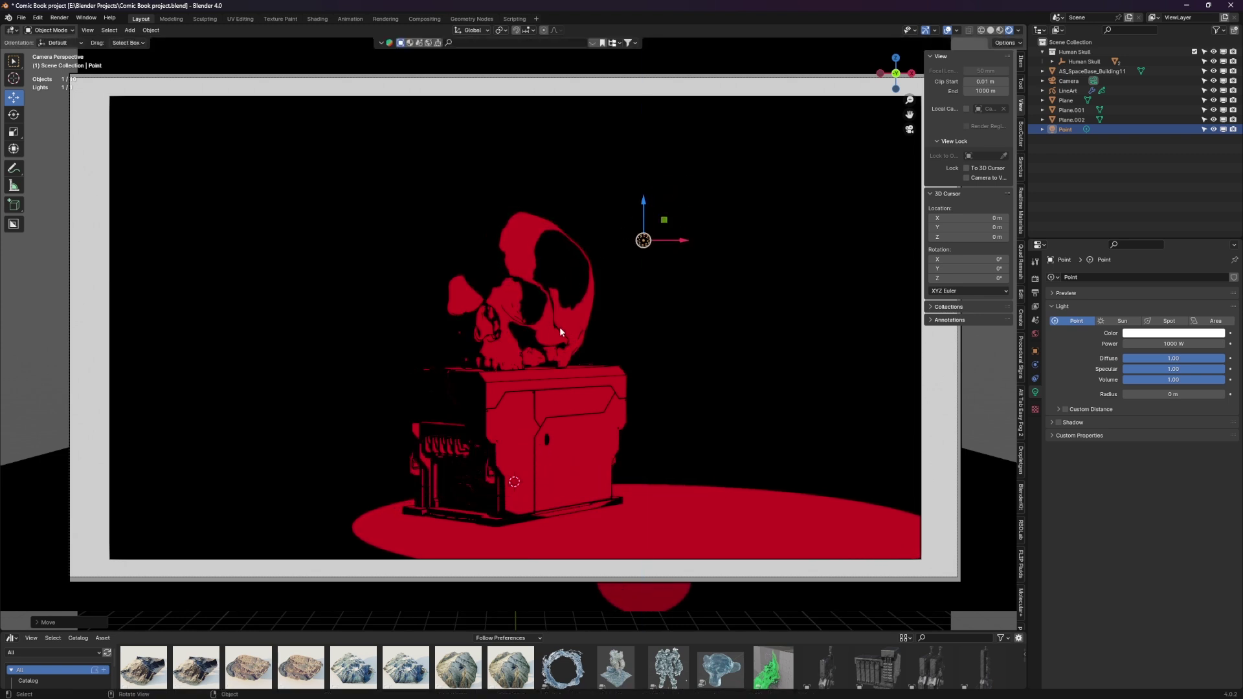
mouse_move(644, 205)
left_mouse_down()
mouse_move(648, 239)
mouse_move(748, 275)
mouse_move(628, 275)
mouse_move(700, 277)
mouse_move(648, 203)
left_mouse_up()
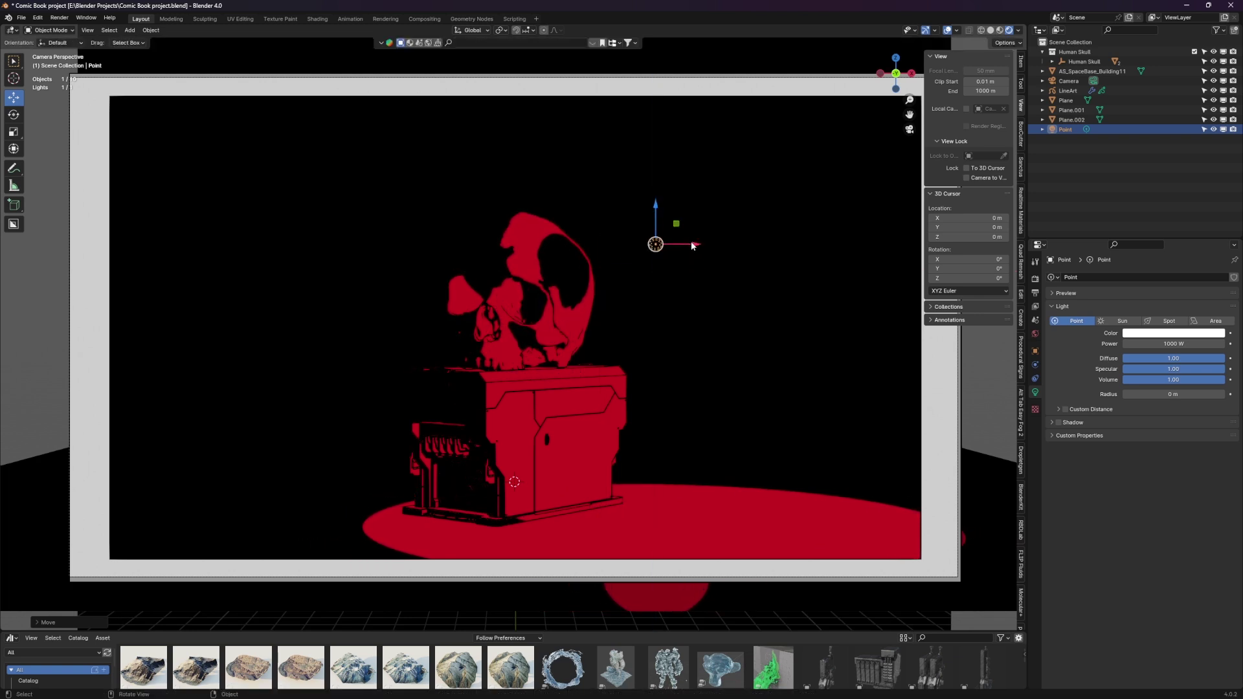
- Duplicate the point light as Point.001 and move the copy to the left
key("ctrl+c")
key("ctrl+v")
left_click_drag(691, 247, 76, 276)
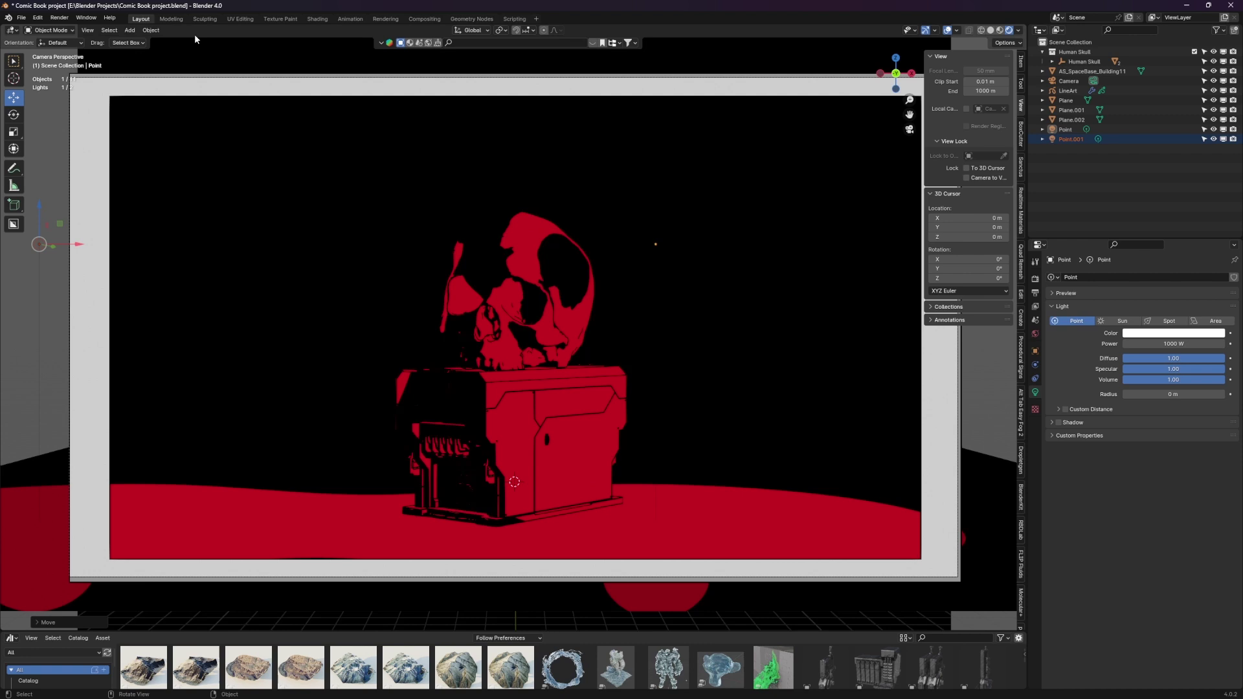
- Add a grease pencil Stroke object to the scene
left_click(127, 31)
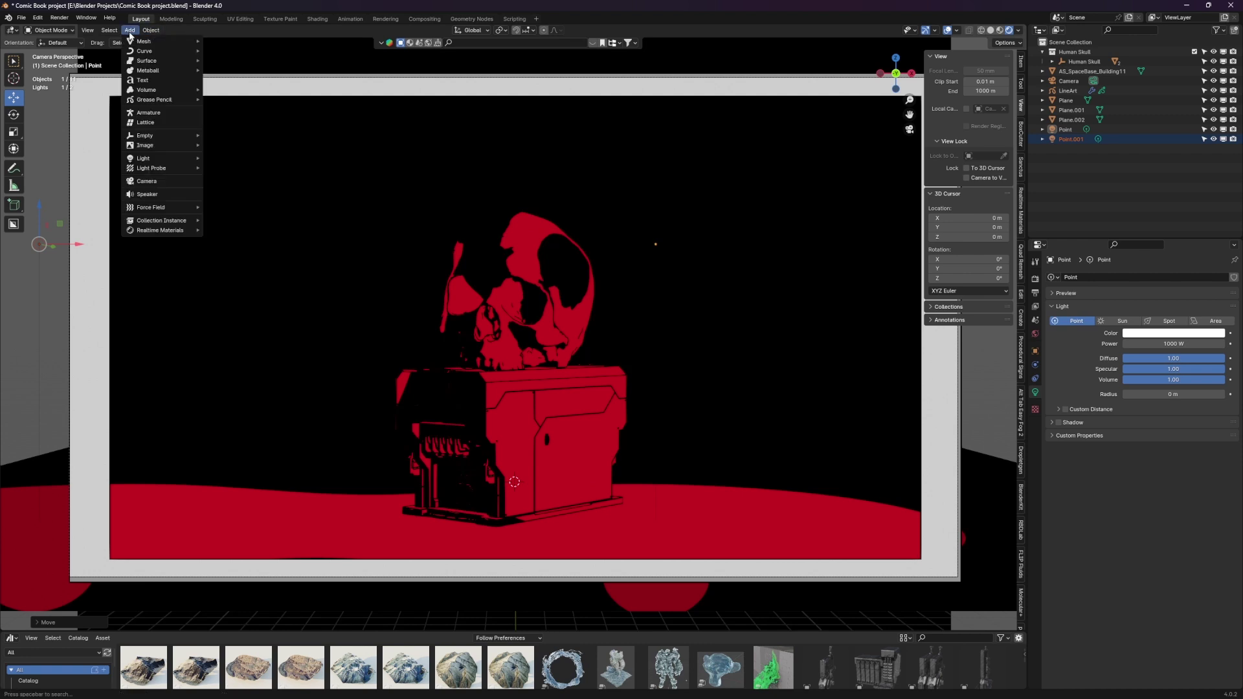
left_click(129, 30)
mouse_move(172, 99)
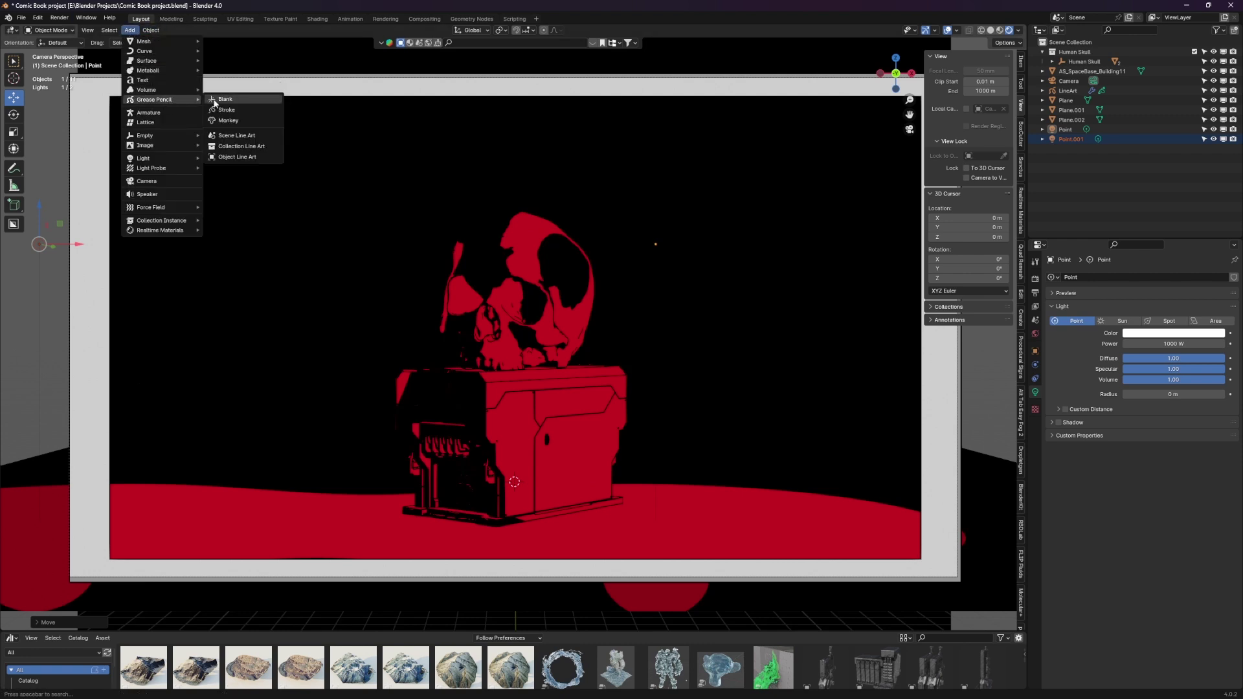
left_click(232, 110)
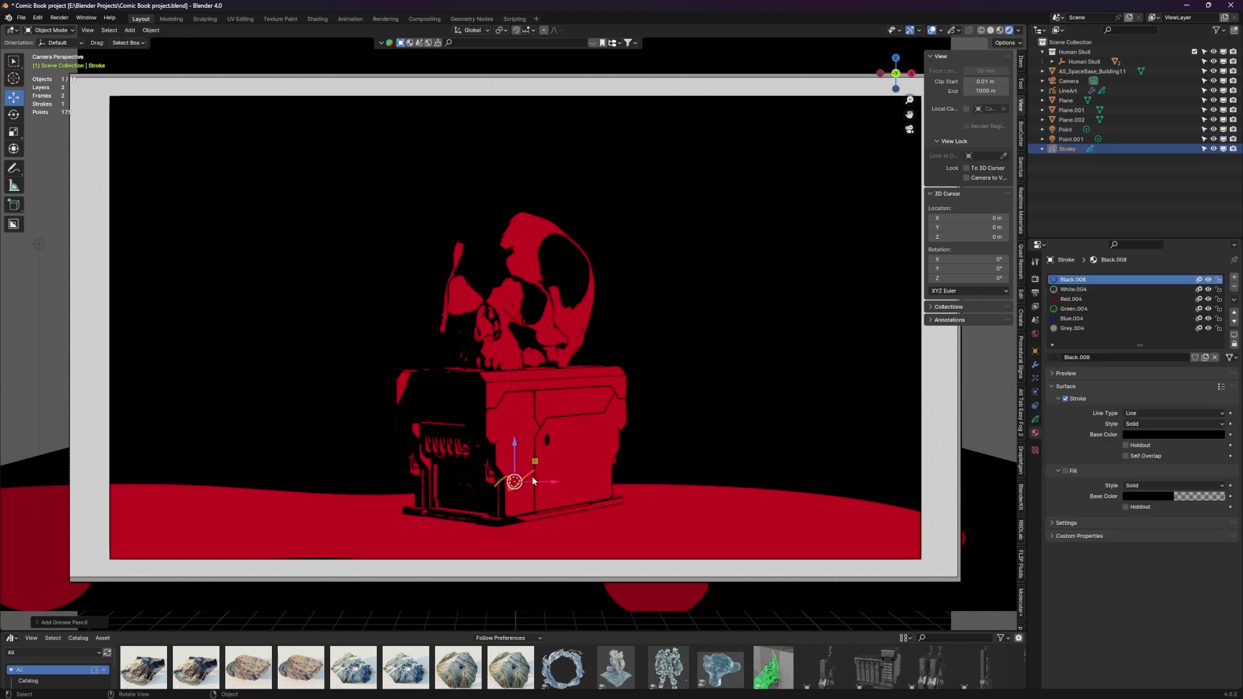
- Delete the Stroke object's default stroke points in Edit Mode, then enter Draw Mode
left_click(51, 30)
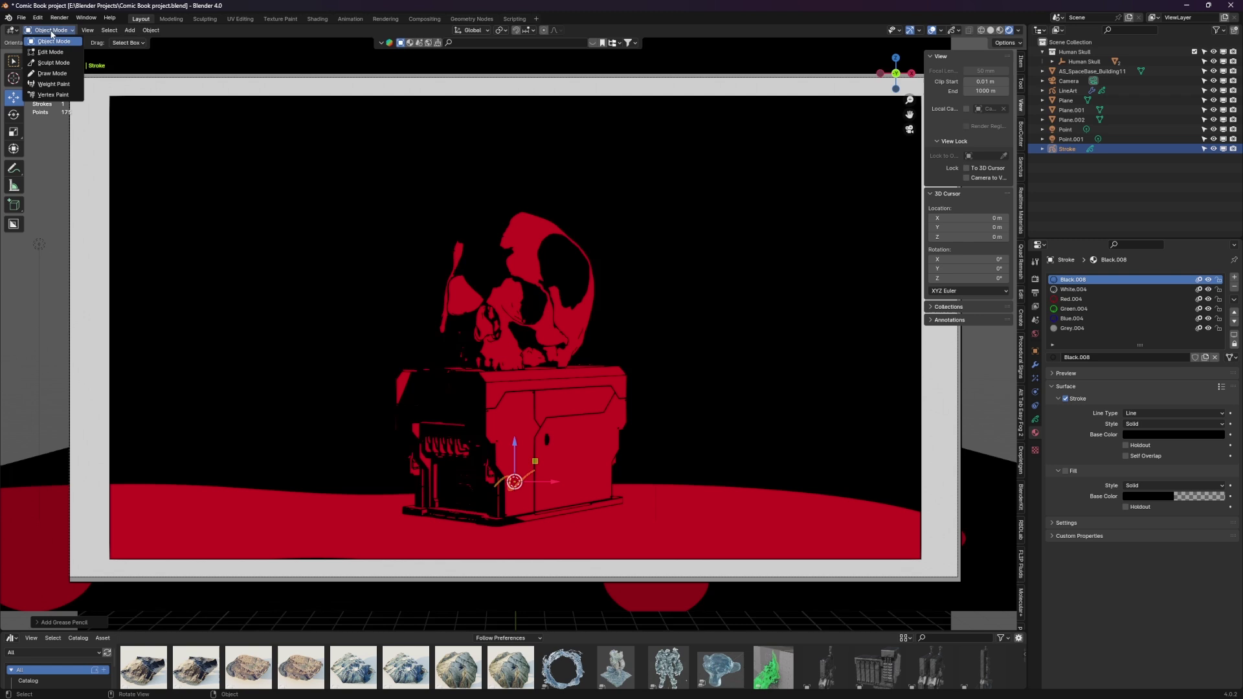
left_click(50, 52)
left_click_drag(476, 448, 558, 495)
key("x")
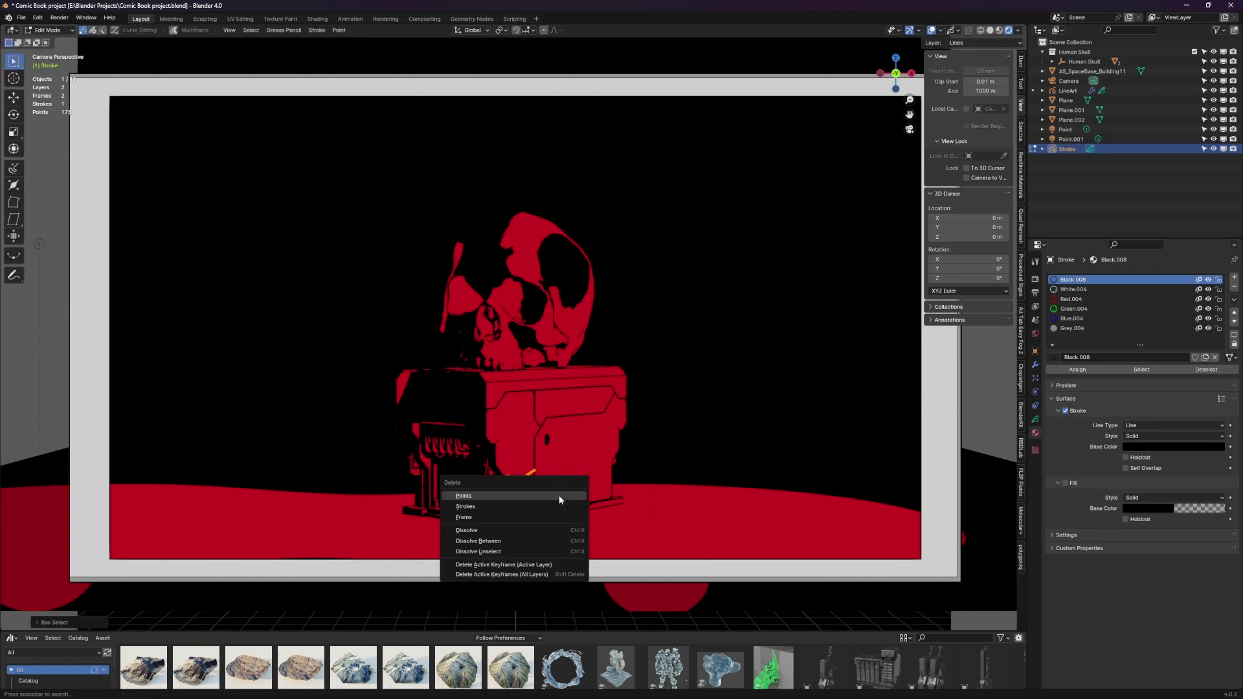
left_click(476, 506)
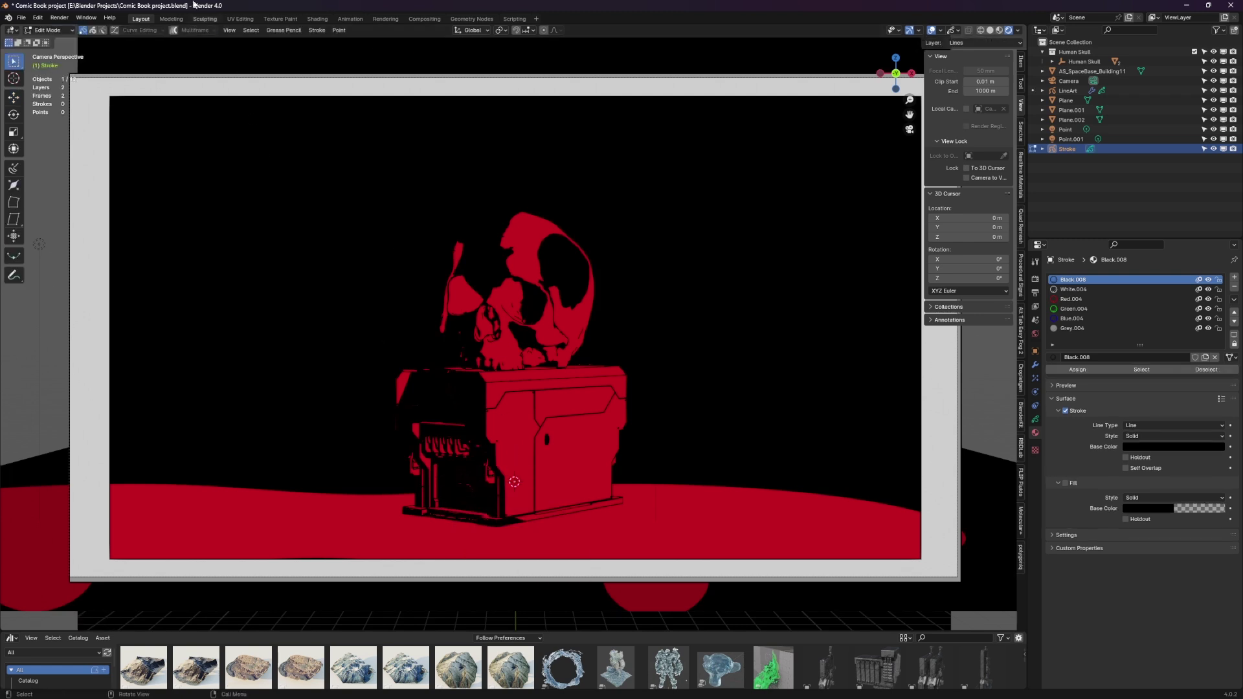
left_click(48, 30)
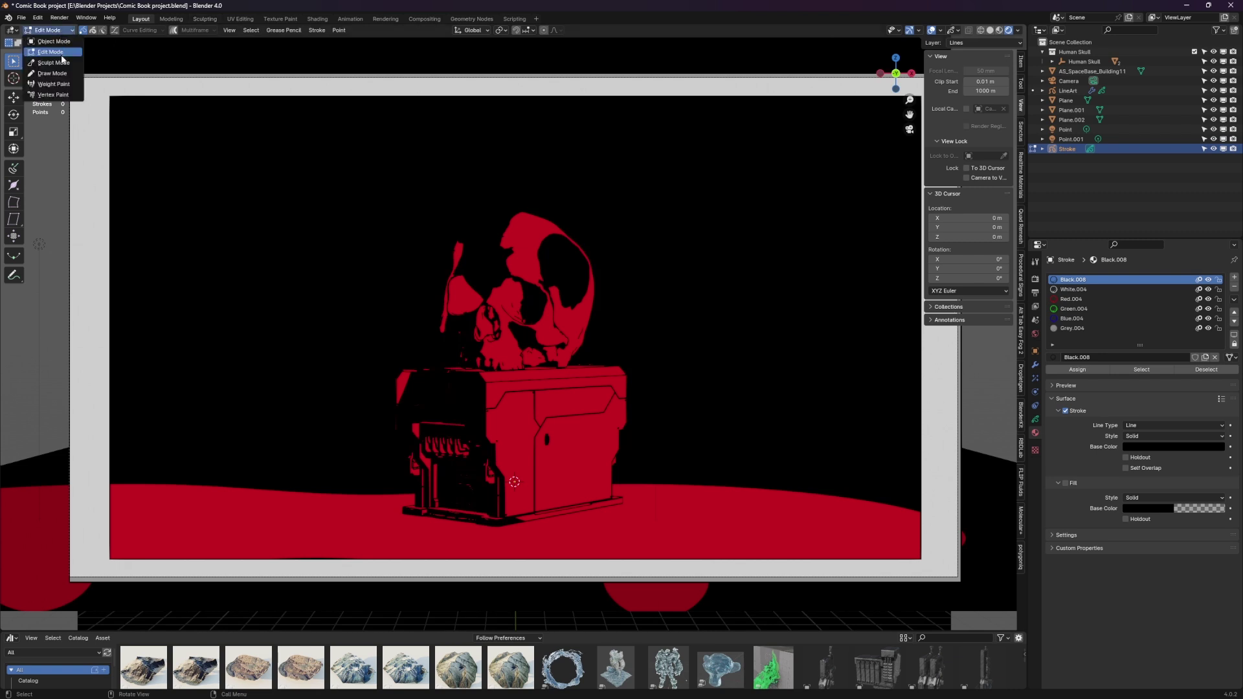
left_click(52, 73)
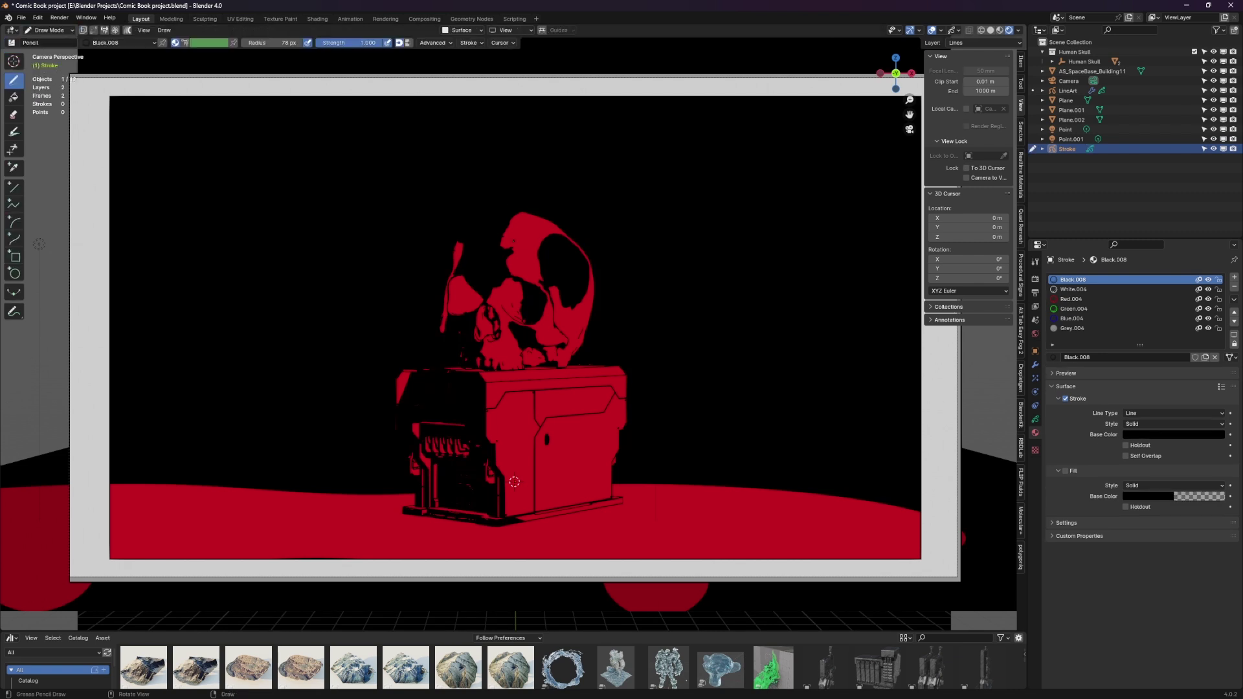
- Draw test strokes on the skull and box, inspect them, and undo them
left_click_drag(526, 235, 524, 258)
left_click_drag(573, 438, 595, 451)
middle_click_drag(514, 482, 516, 414)
scroll(524, 451, "up", 3)
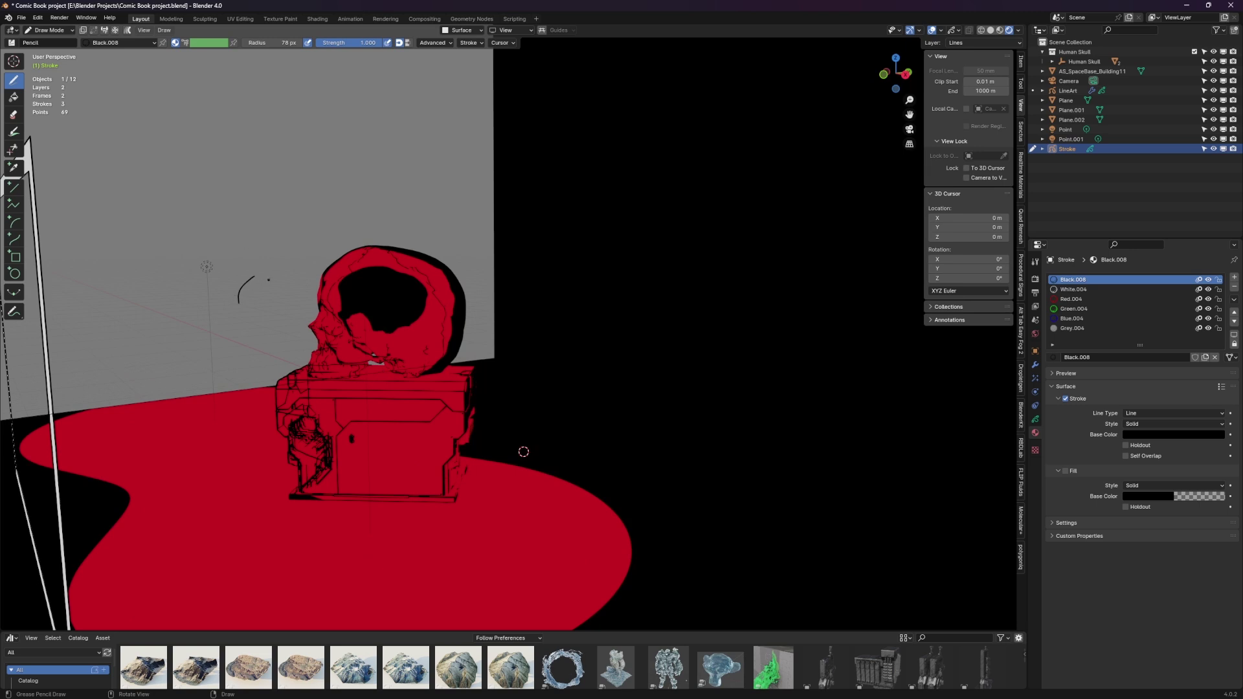
key("KP_0")
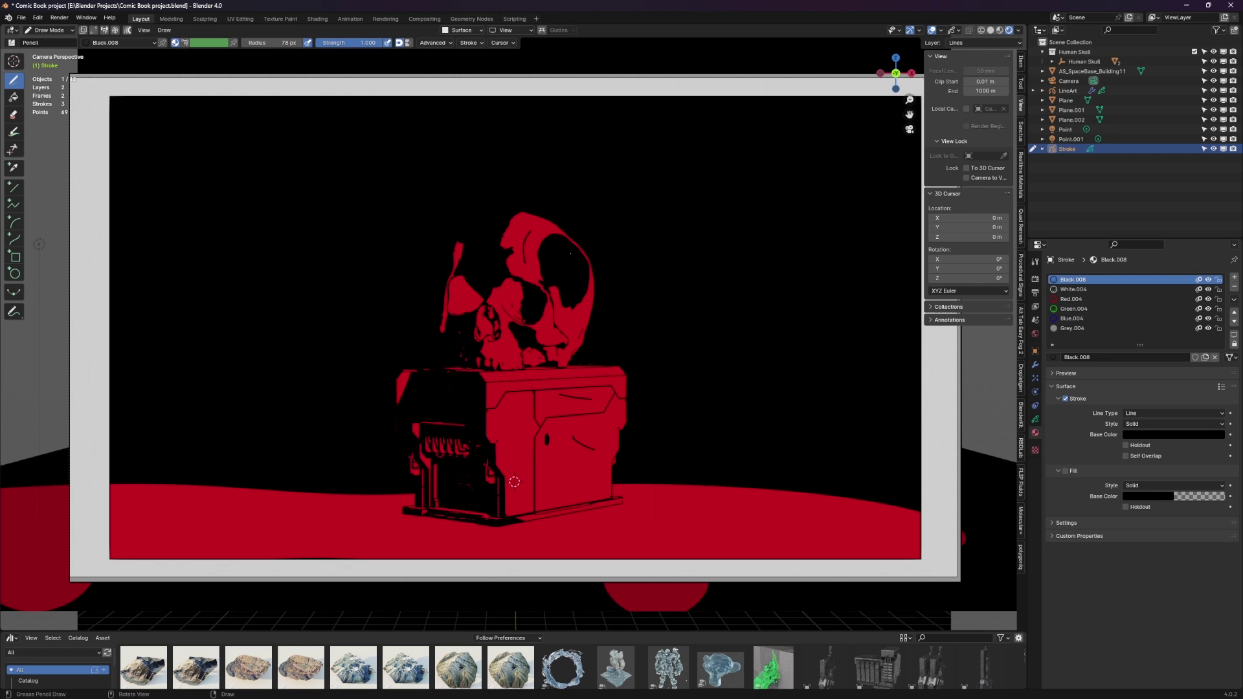
key("ctrl+z")
- Set stroke placement to Surface, check a trial stroke, and undo it
left_click(470, 32)
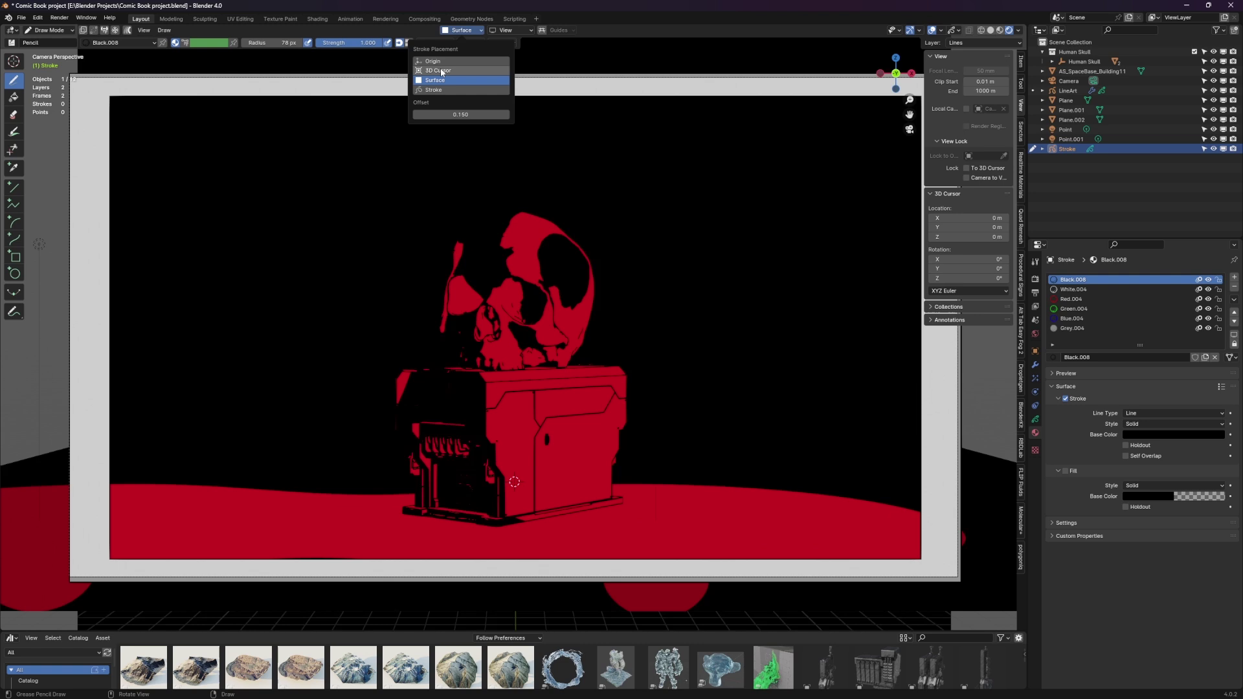
left_click(461, 31)
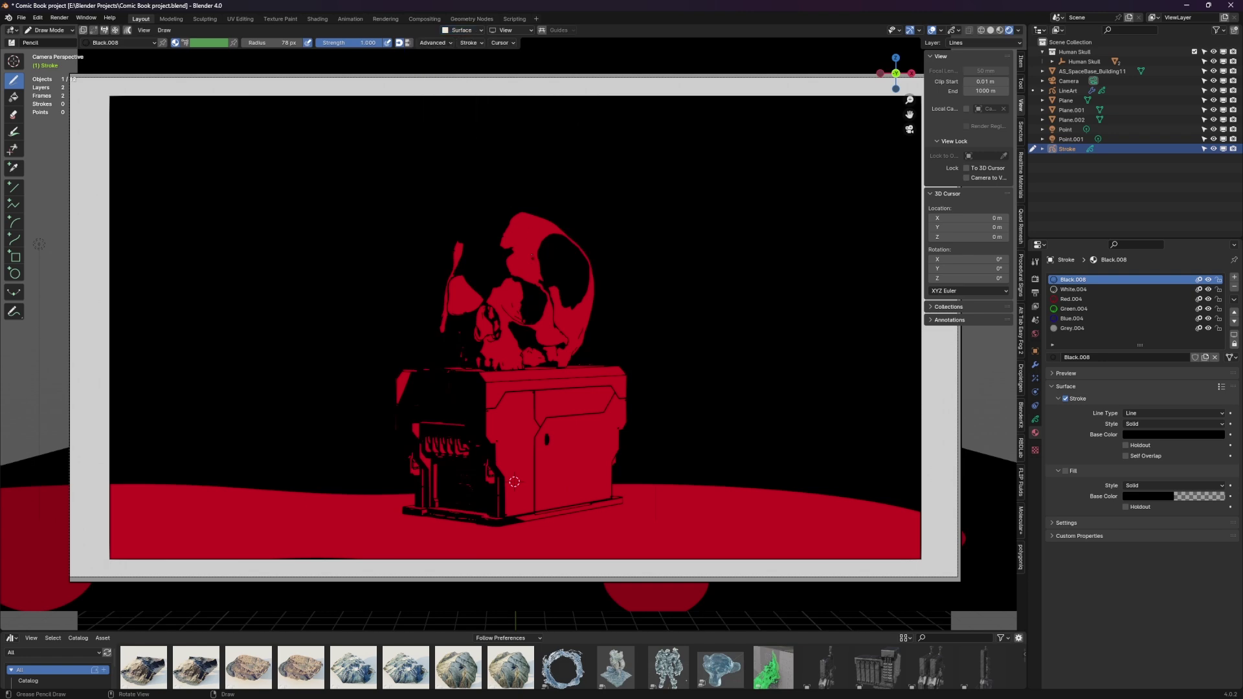
mouse_move(514, 481)
middle_mouse_down()
mouse_move(521, 414)
mouse_move(505, 414)
mouse_move(517, 413)
middle_mouse_up()
key("KP_0")
key("ctrl+z")
left_click(469, 31)
- Set the surface offset to 0, test a stroke on the skull, and undo it
left_click(477, 114)
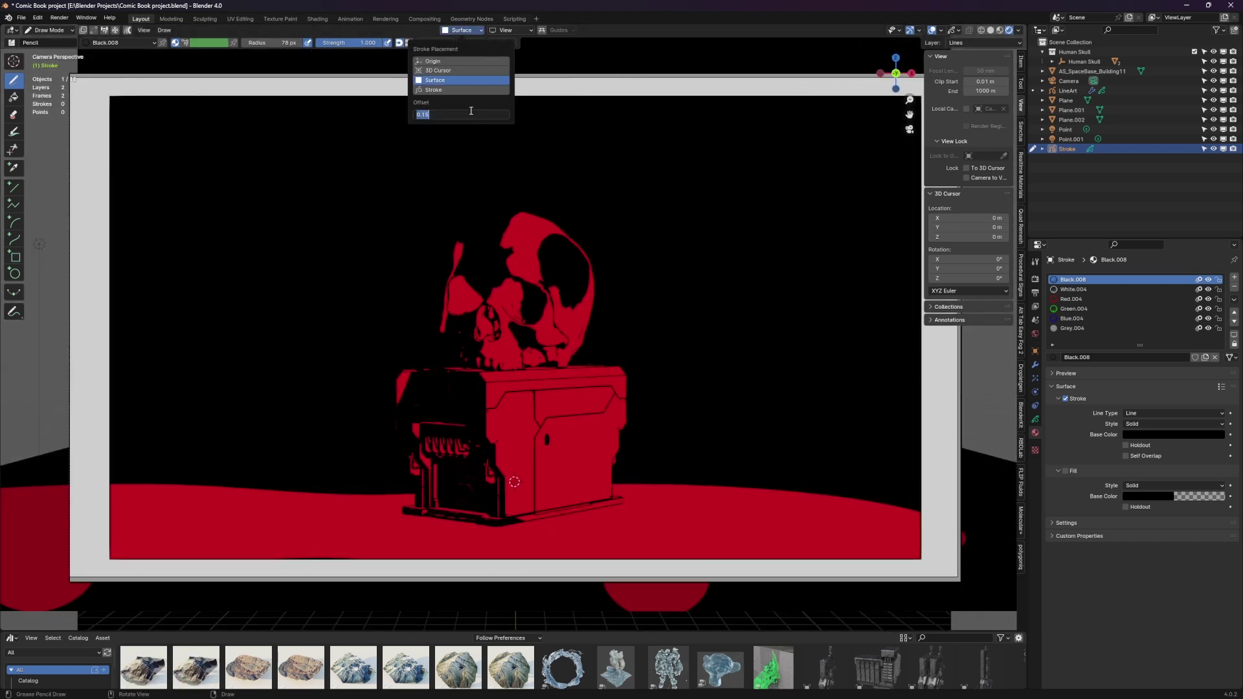
type("0")
key("Return")
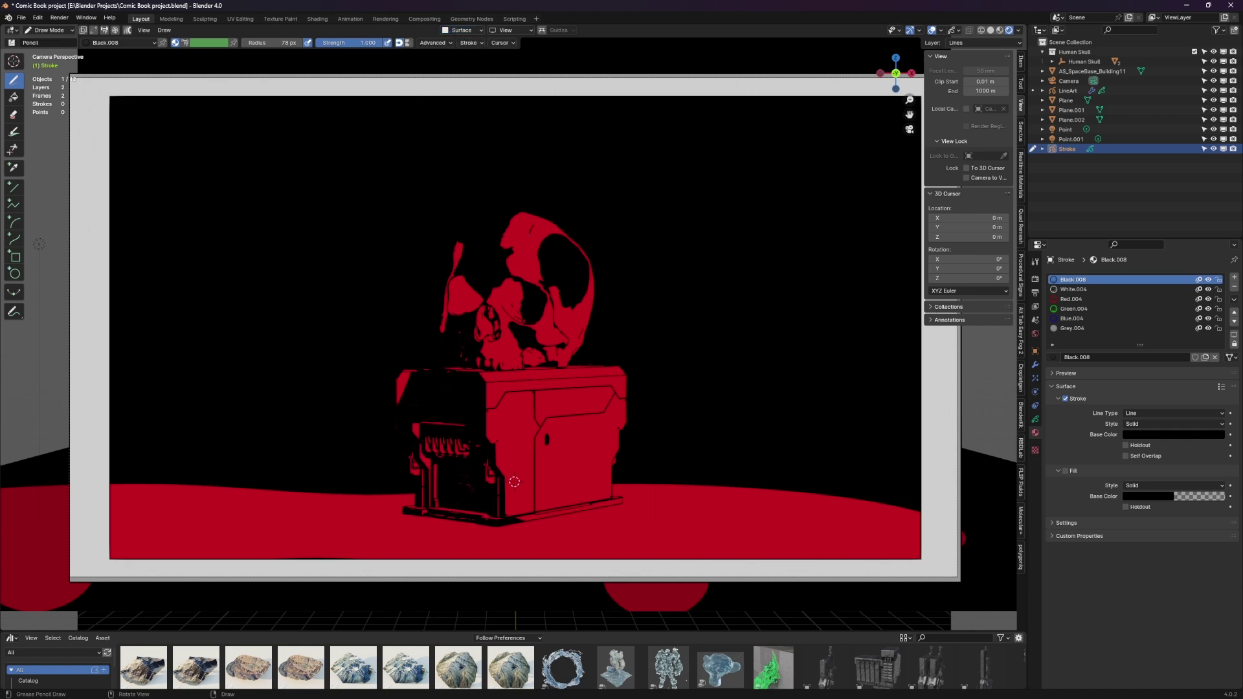
left_click_drag(527, 259, 583, 232)
mouse_move(514, 482)
middle_mouse_down()
mouse_move(680, 574)
mouse_move(670, 539)
middle_mouse_up()
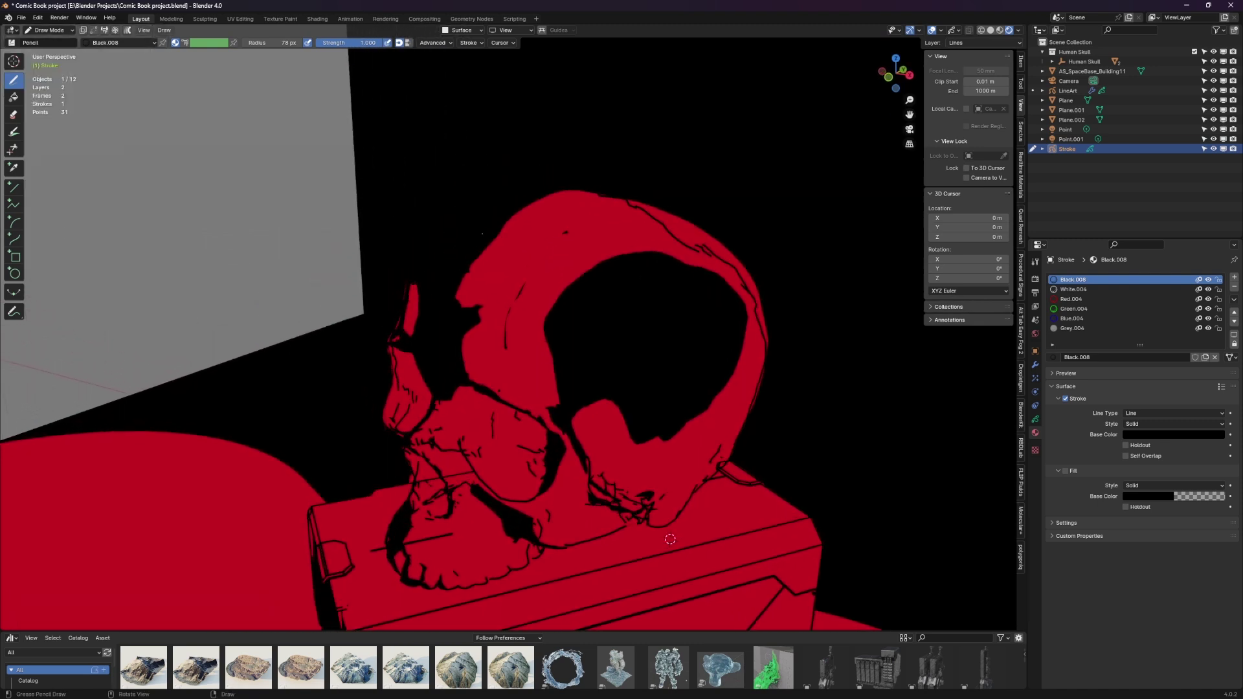
key("ctrl+z")
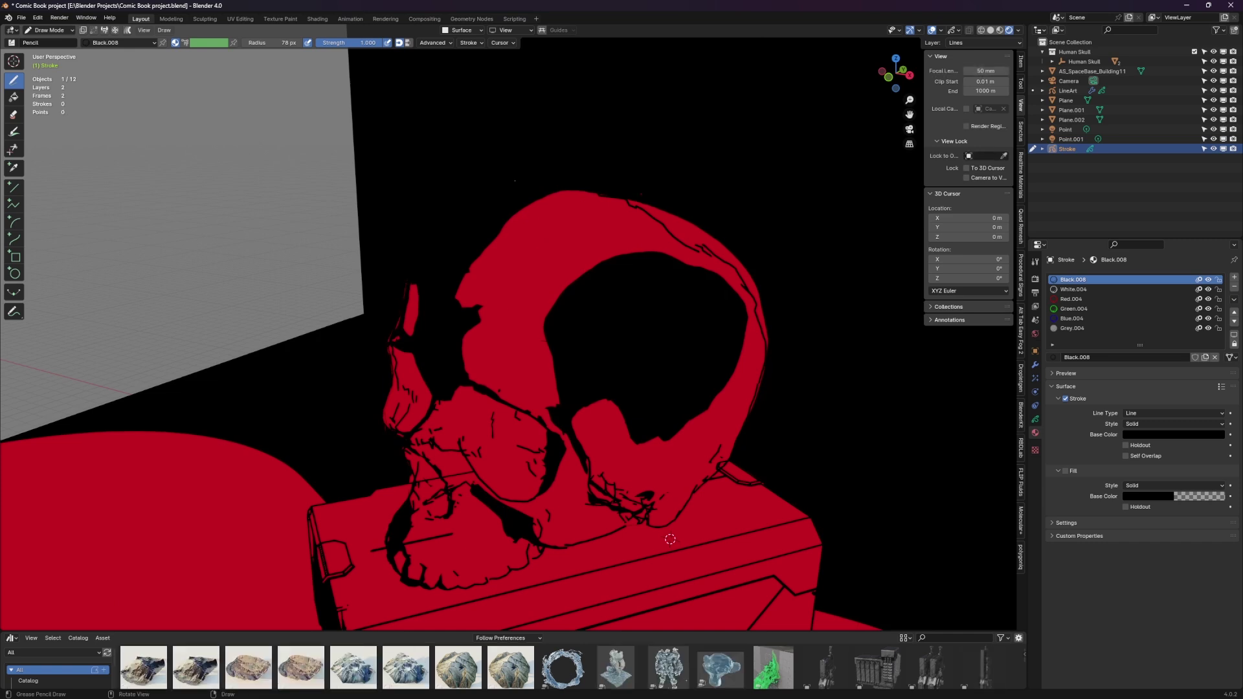
- Set the surface offset to 0.004, test a line down the skull, and undo it
left_click(476, 33)
left_click(469, 114)
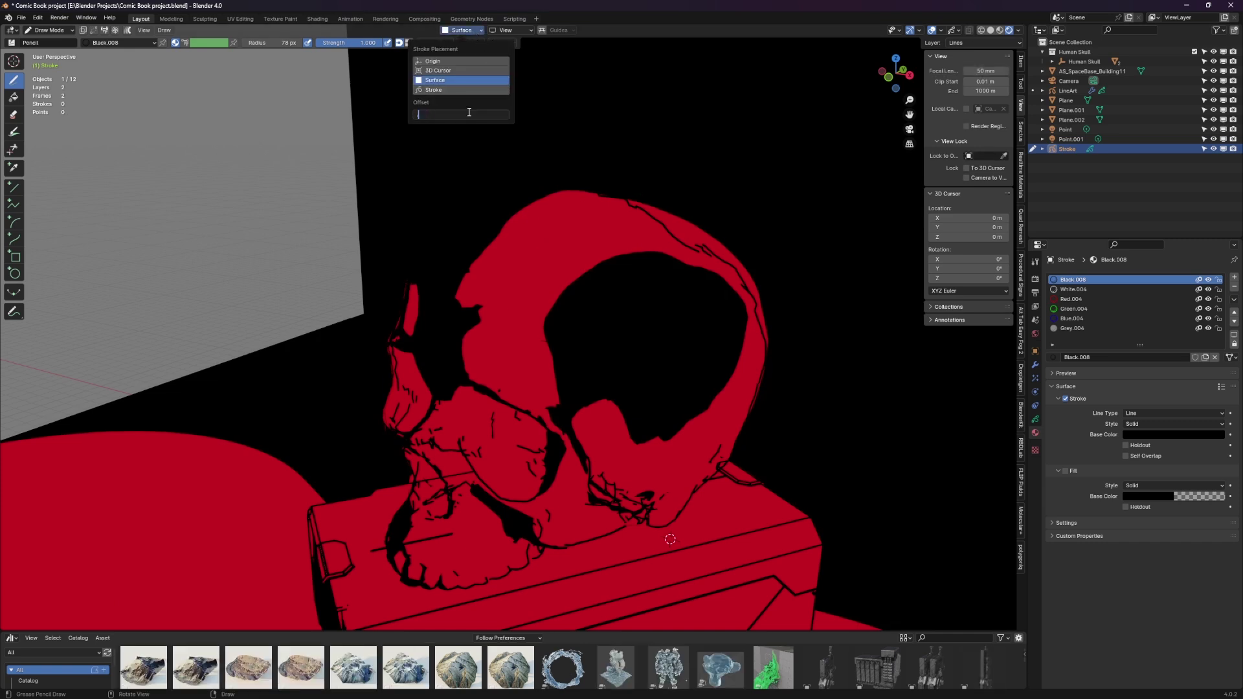
type(".004")
key("Return")
left_click_drag(557, 232, 518, 314)
mouse_move(670, 539)
middle_mouse_down()
mouse_move(702, 626)
mouse_move(696, 583)
mouse_move(660, 539)
mouse_move(707, 622)
middle_mouse_up()
key("KP_0")
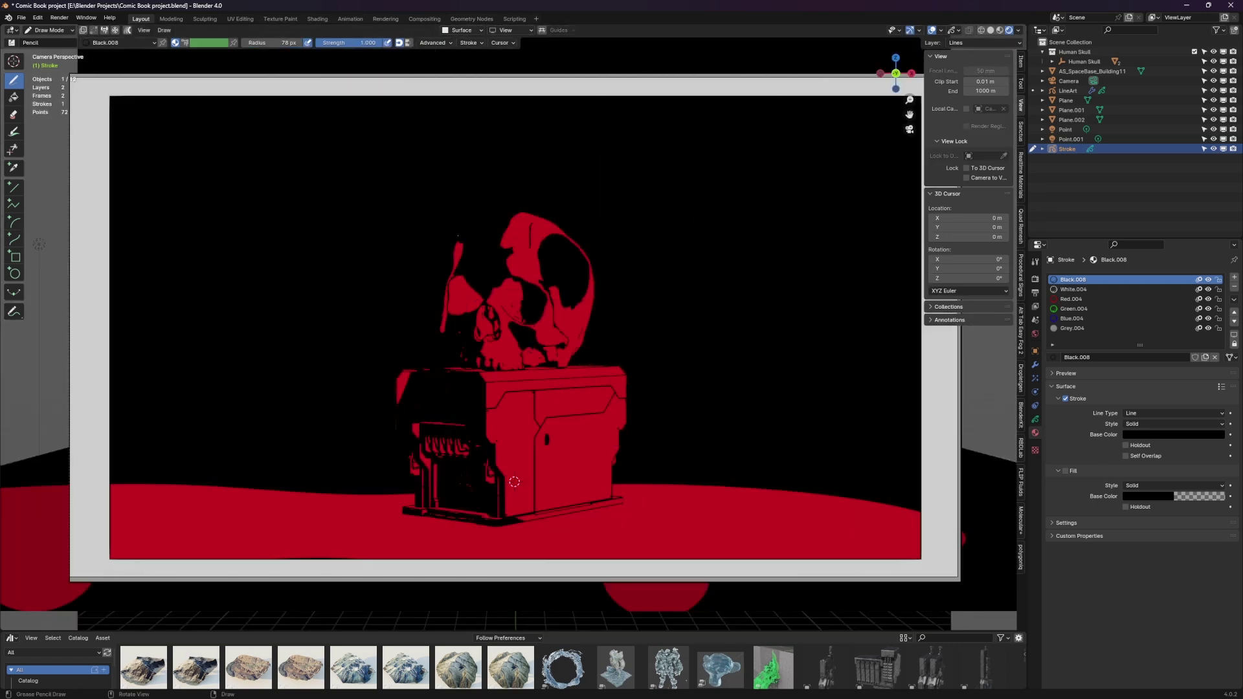
key("ctrl+z")
scroll(513, 481, "up", 4)
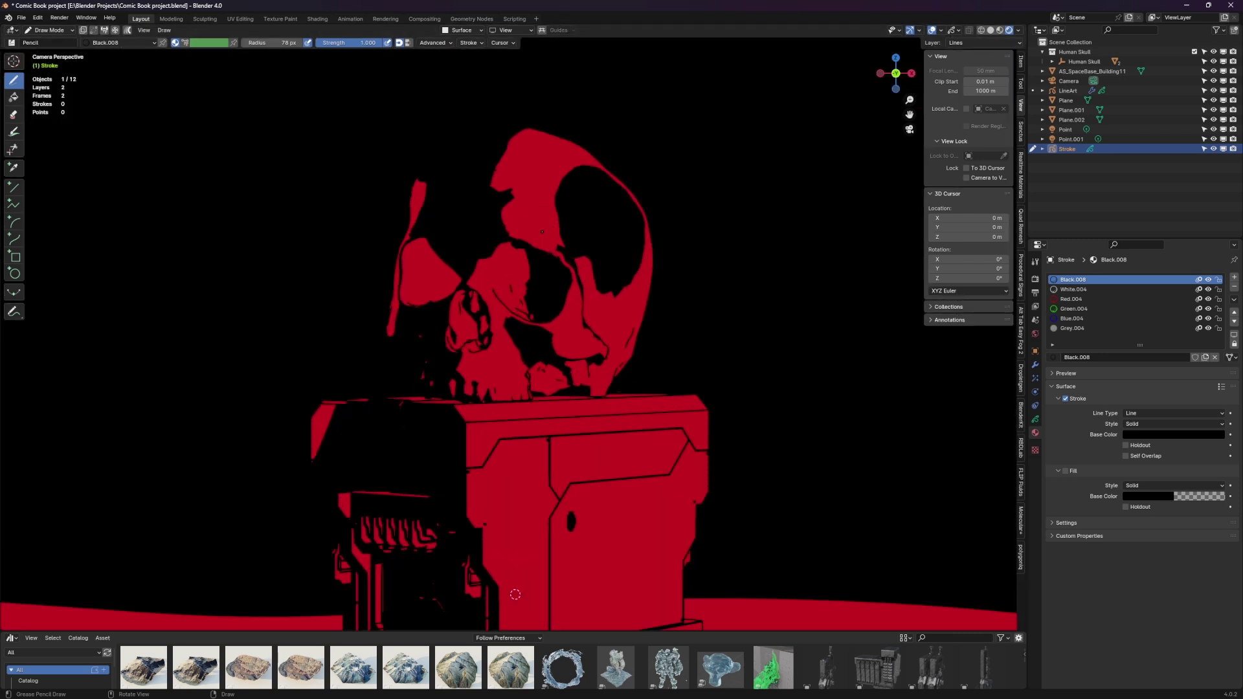
- Adjust the pencil brush radius to about 48 px, undoing test strokes along the way
scroll(515, 594, "up", 1)
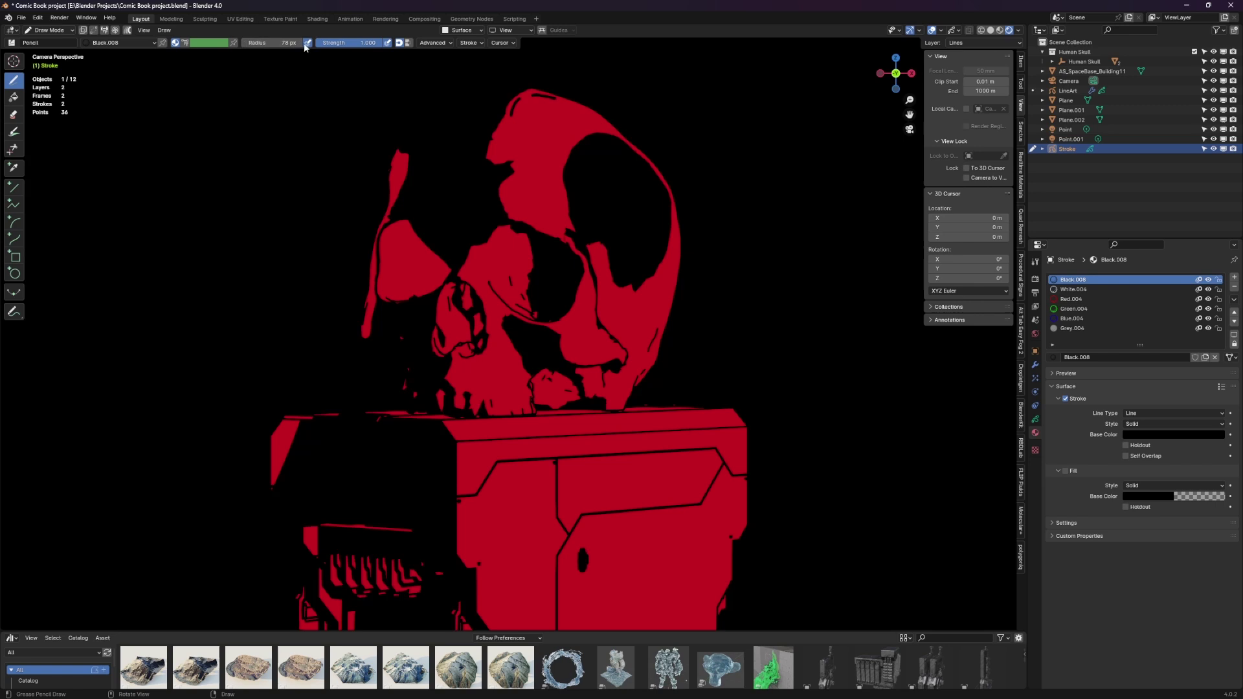
left_click_drag(295, 43, 288, 42)
key("ctrl")
key("ctrl+z")
key("ctrl+z")
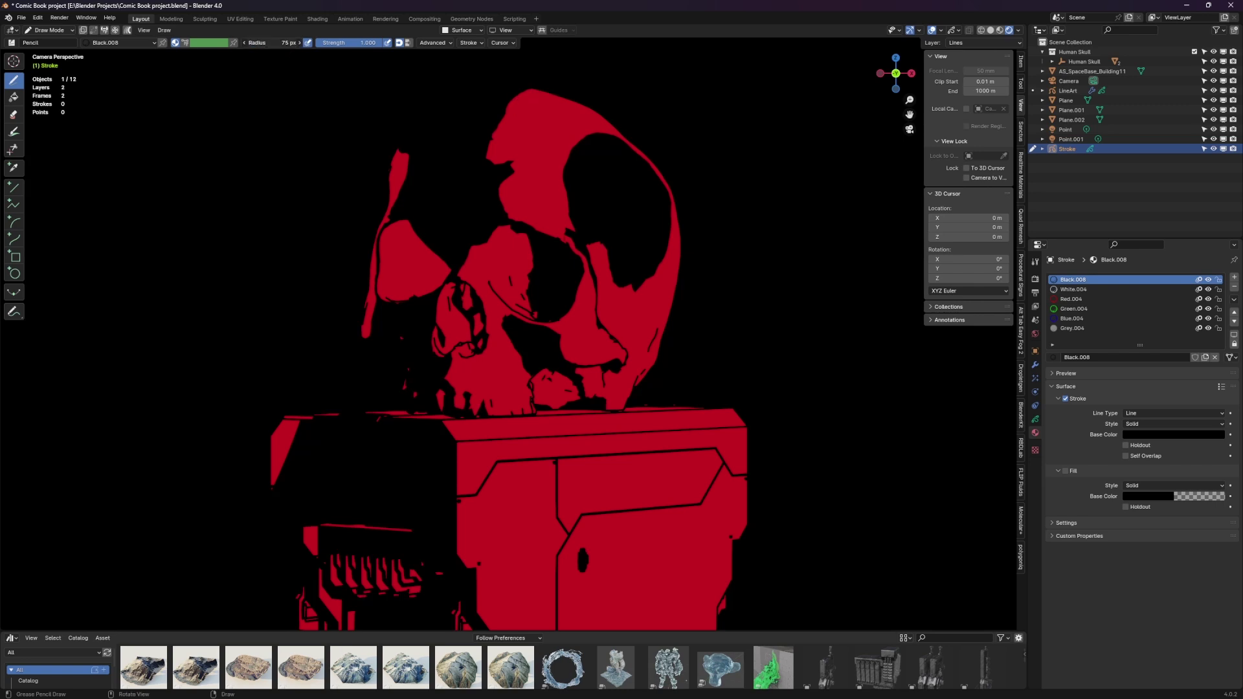
left_click_drag(284, 43, 278, 42)
left_click_drag(529, 118, 528, 141)
key("ctrl+z")
left_click_drag(285, 43, 290, 42)
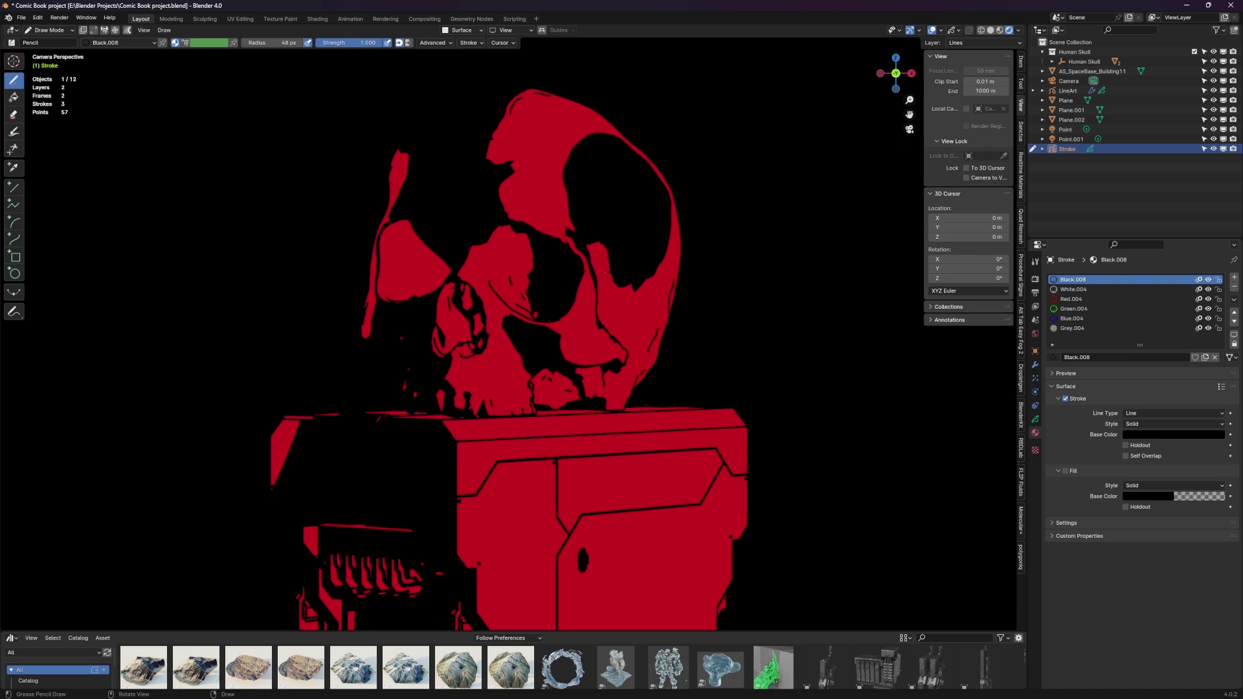
left_click(474, 44)
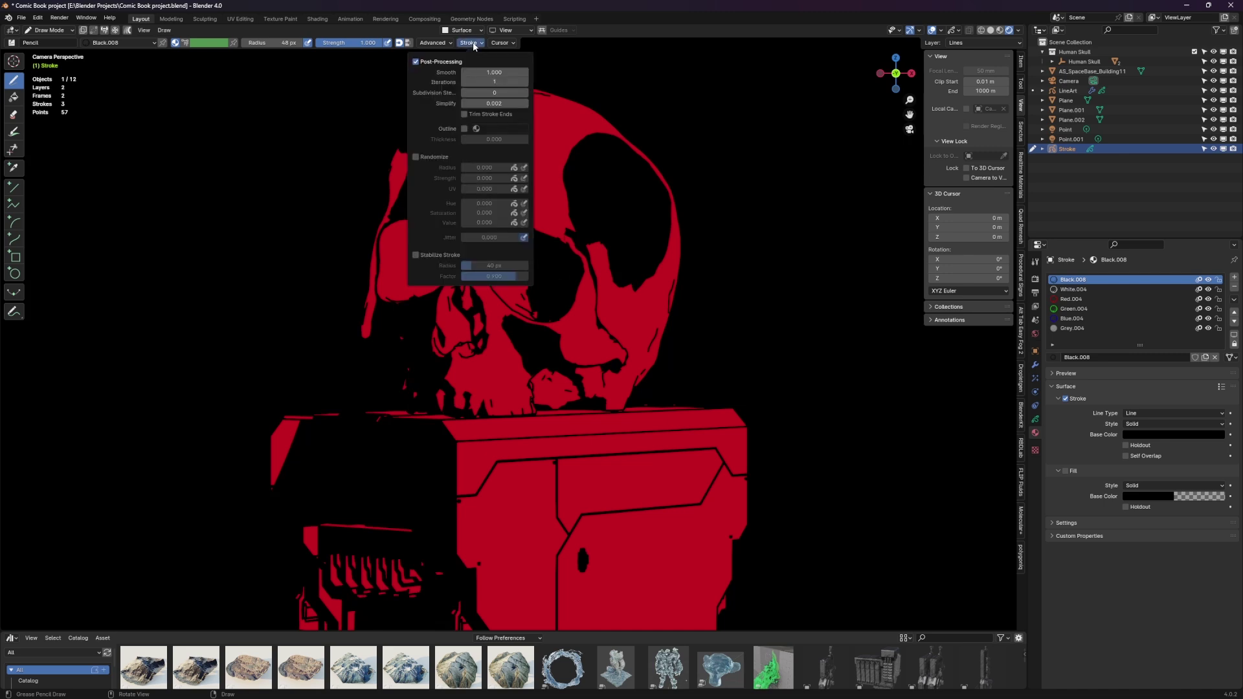
left_click(496, 72)
key("Return")
left_click_drag(549, 120, 541, 180)
key("ctrl+z")
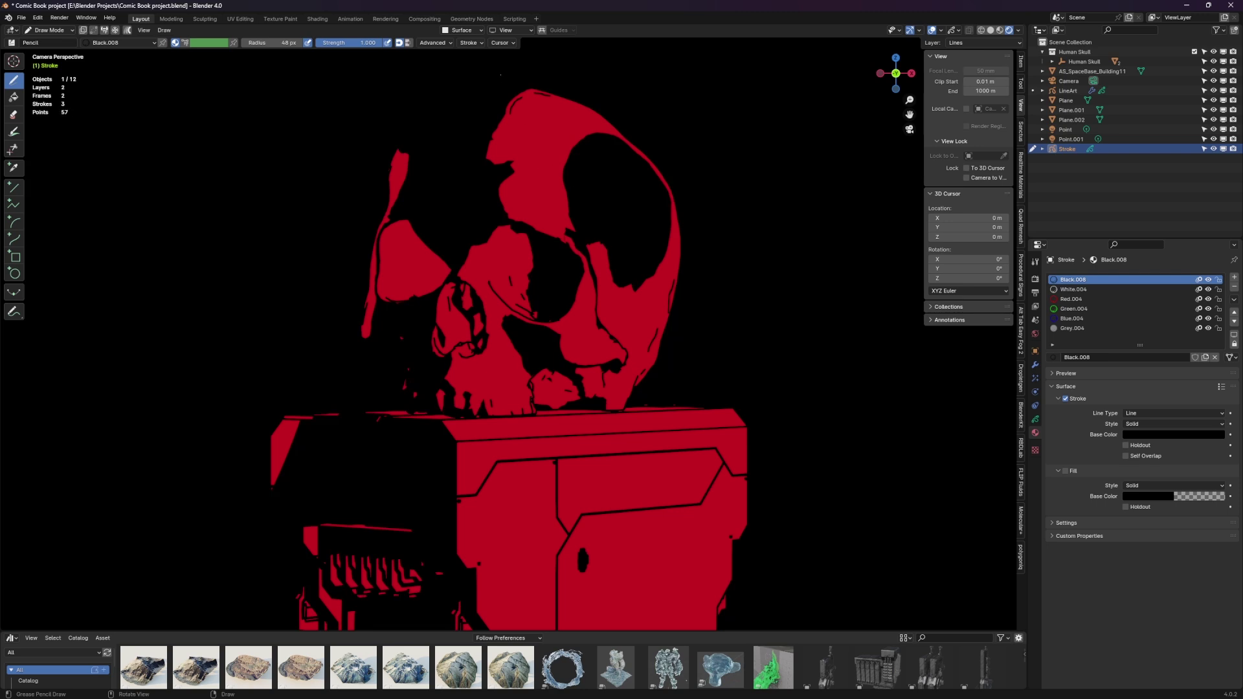
left_click(470, 43)
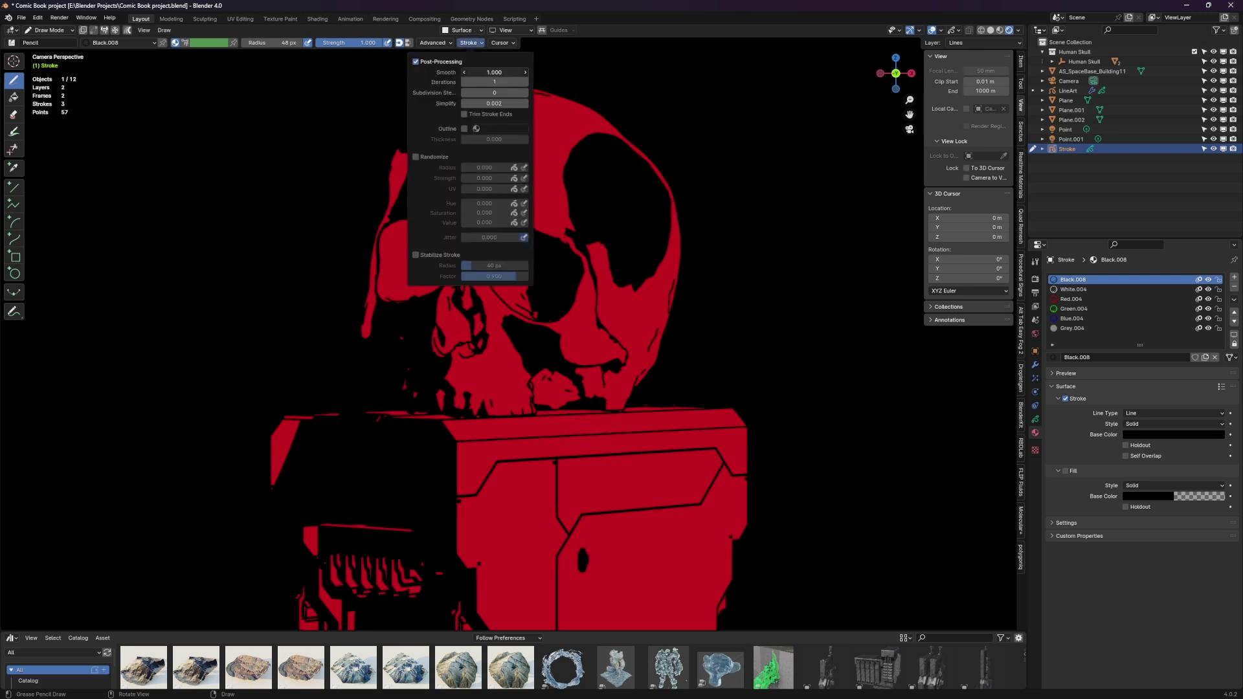
left_click_drag(558, 118, 546, 188)
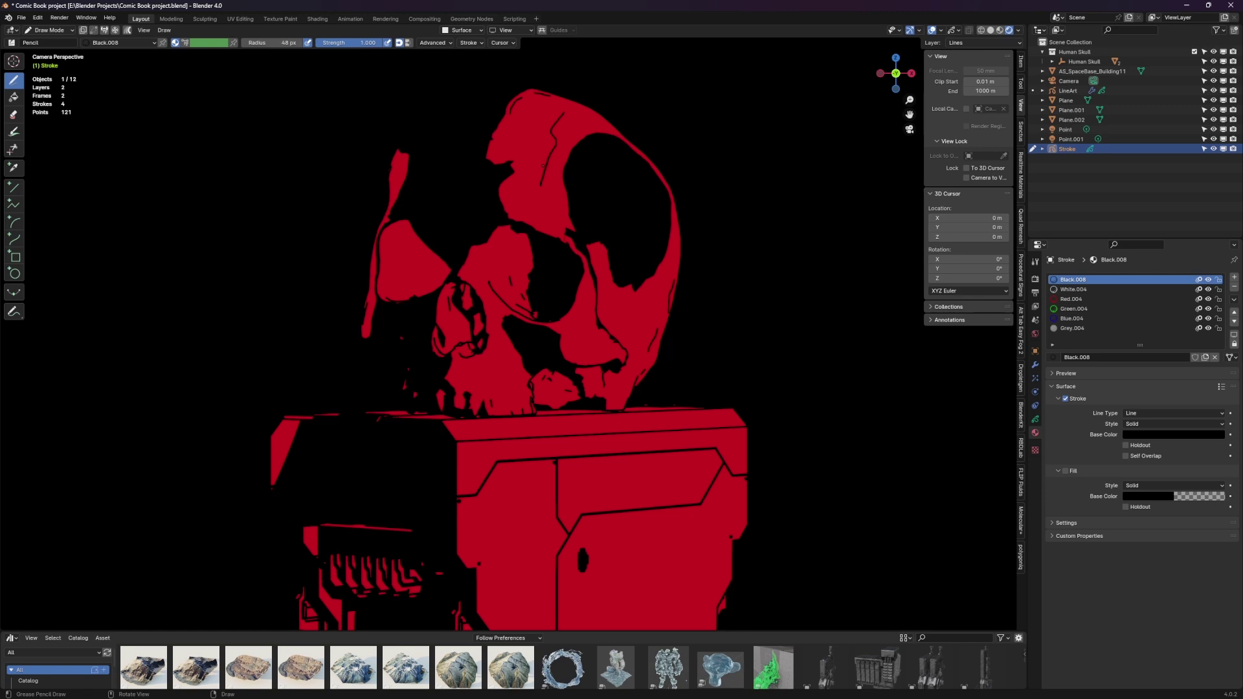
key("ctrl+z")
- Ink black pencil lines along the skull and add small dots across the model
left_click_drag(592, 131, 630, 184)
left_click(548, 394)
left_click(554, 267)
left_click(554, 267)
scroll(623, 334, "down", 5)
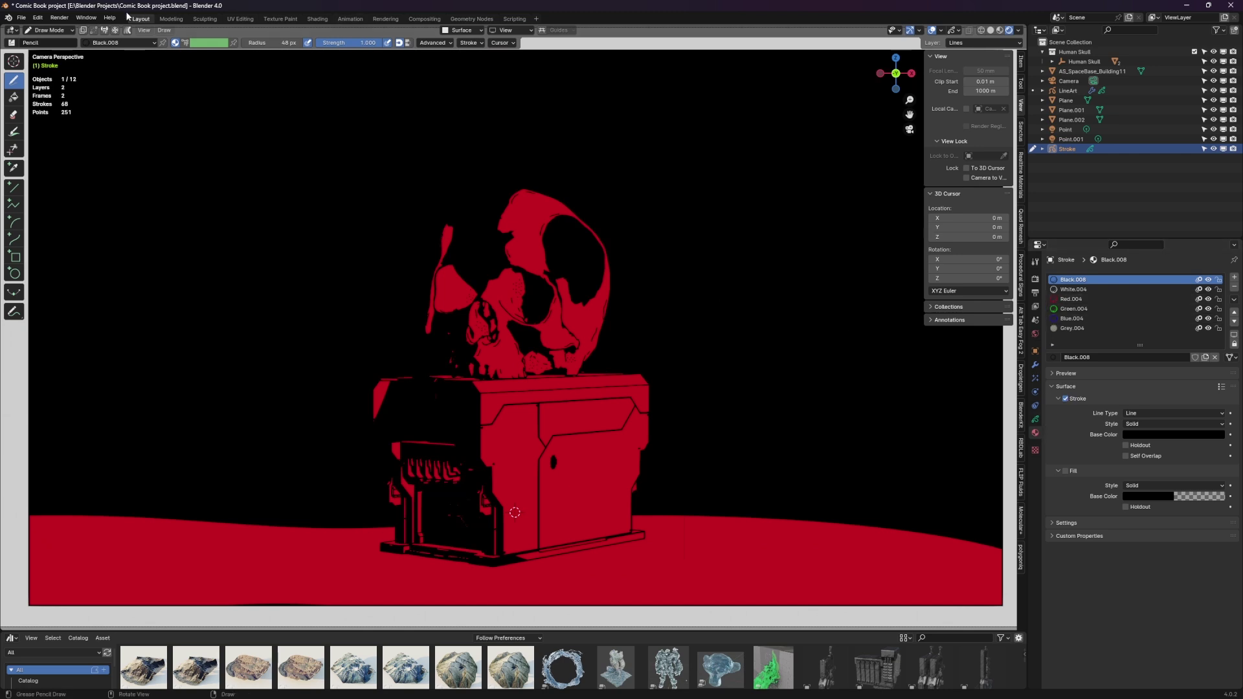
- Return to Object Mode and select the skull, Skull_Low, to edit its material
left_click(48, 30)
left_click(49, 42)
left_click(565, 342)
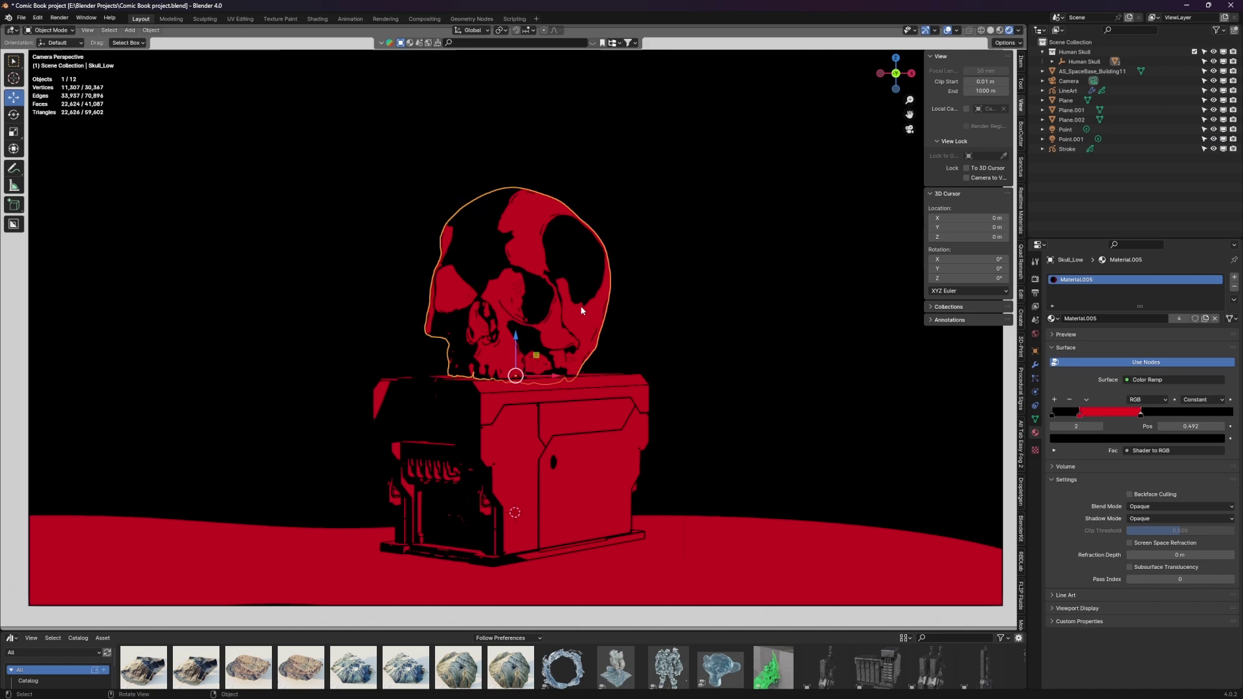
- Add a very dark red Color Ramp stop at position 0.780
left_click(1054, 400)
left_click_drag(1125, 415, 1193, 419)
left_click(1189, 437)
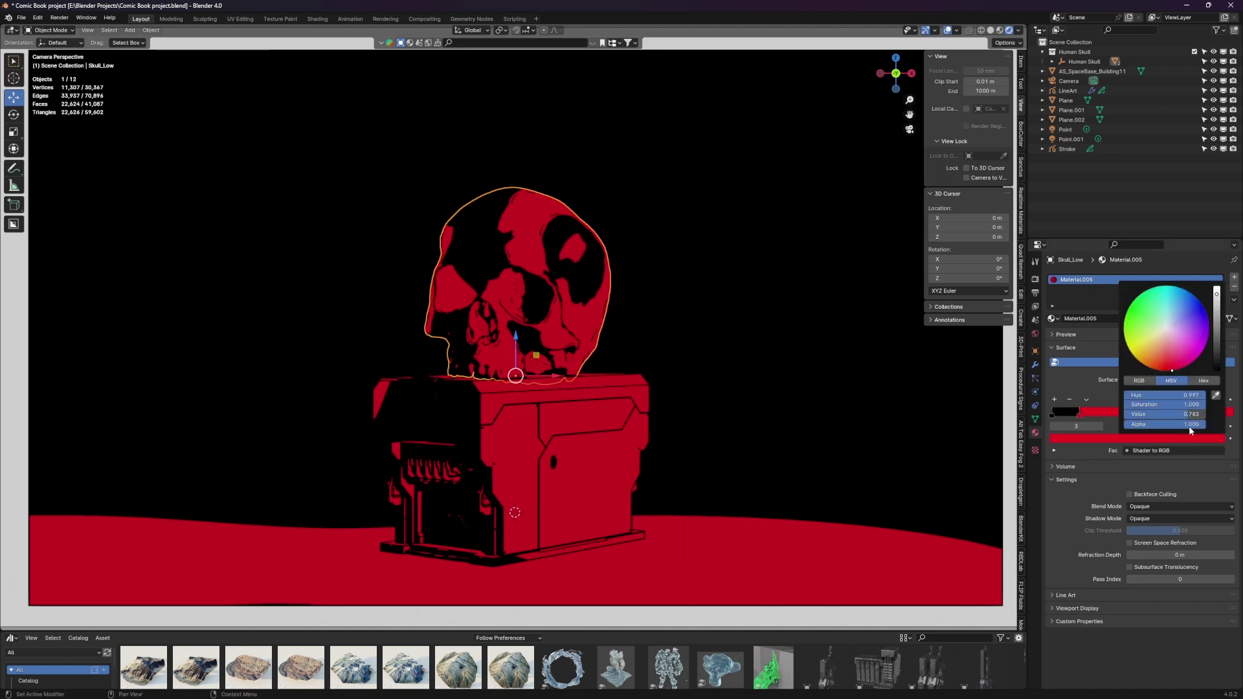
left_click_drag(1219, 296, 1217, 284)
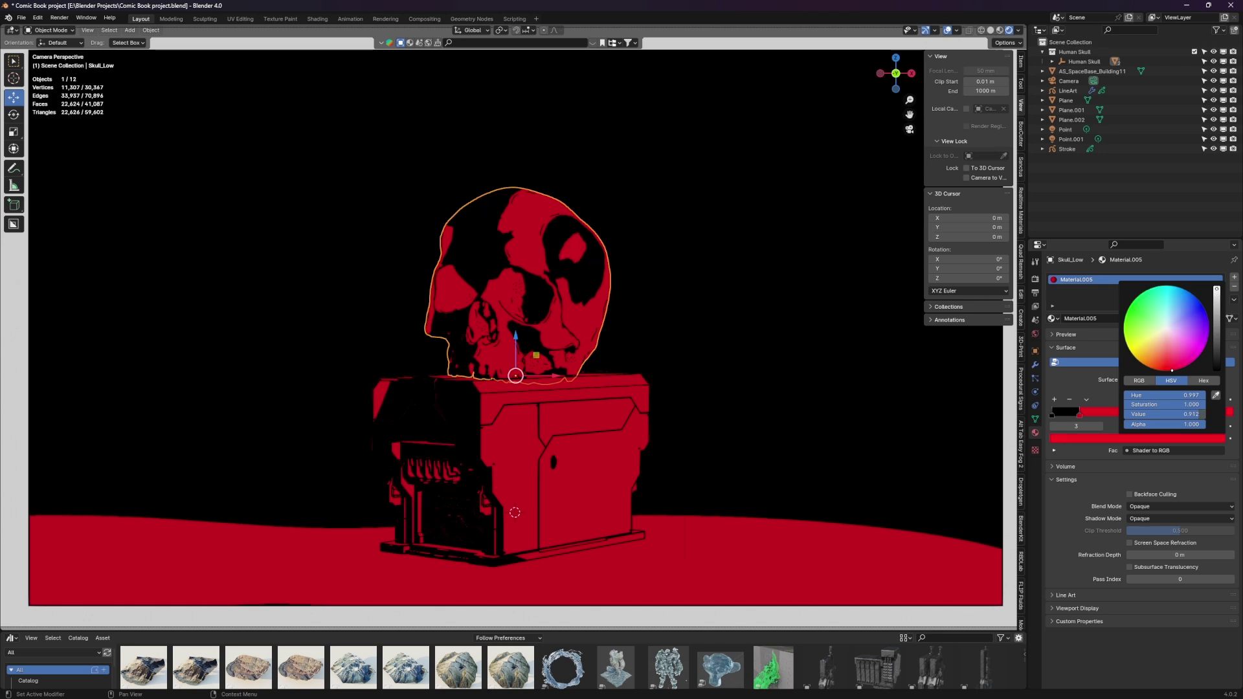
mouse_move(1176, 349)
left_mouse_down()
mouse_move(1169, 339)
mouse_move(1168, 363)
left_mouse_up()
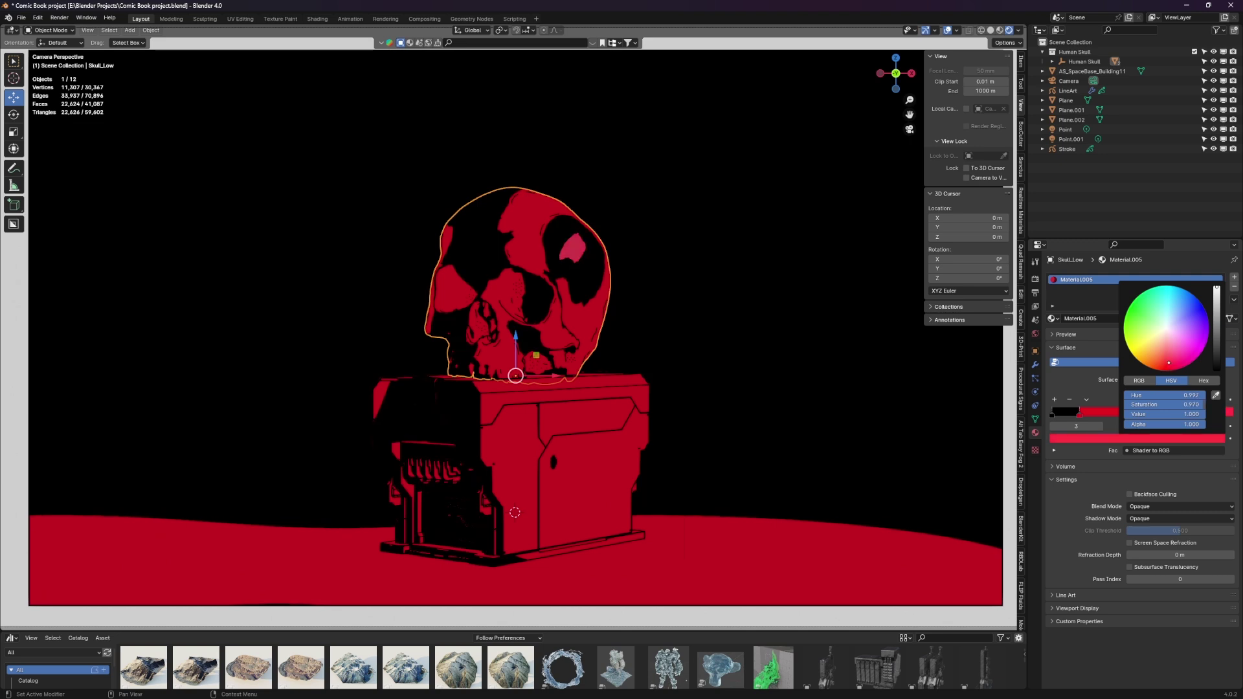
left_click_drag(1213, 306, 1216, 339)
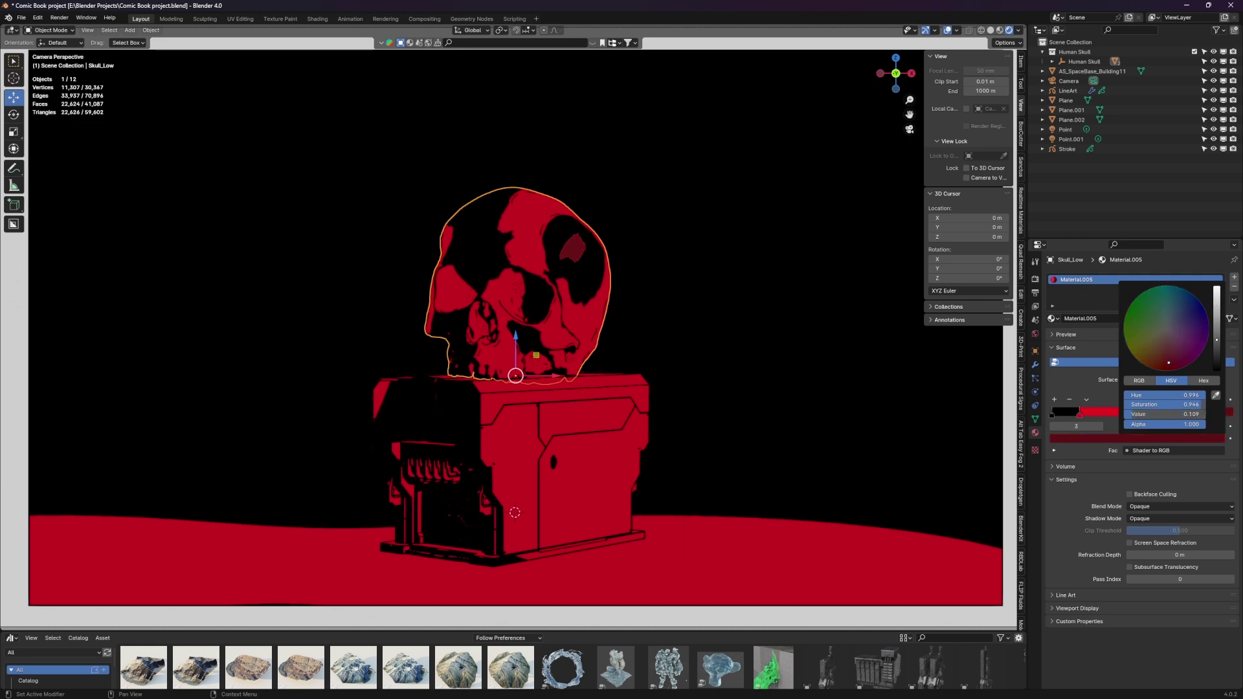
left_click(861, 351)
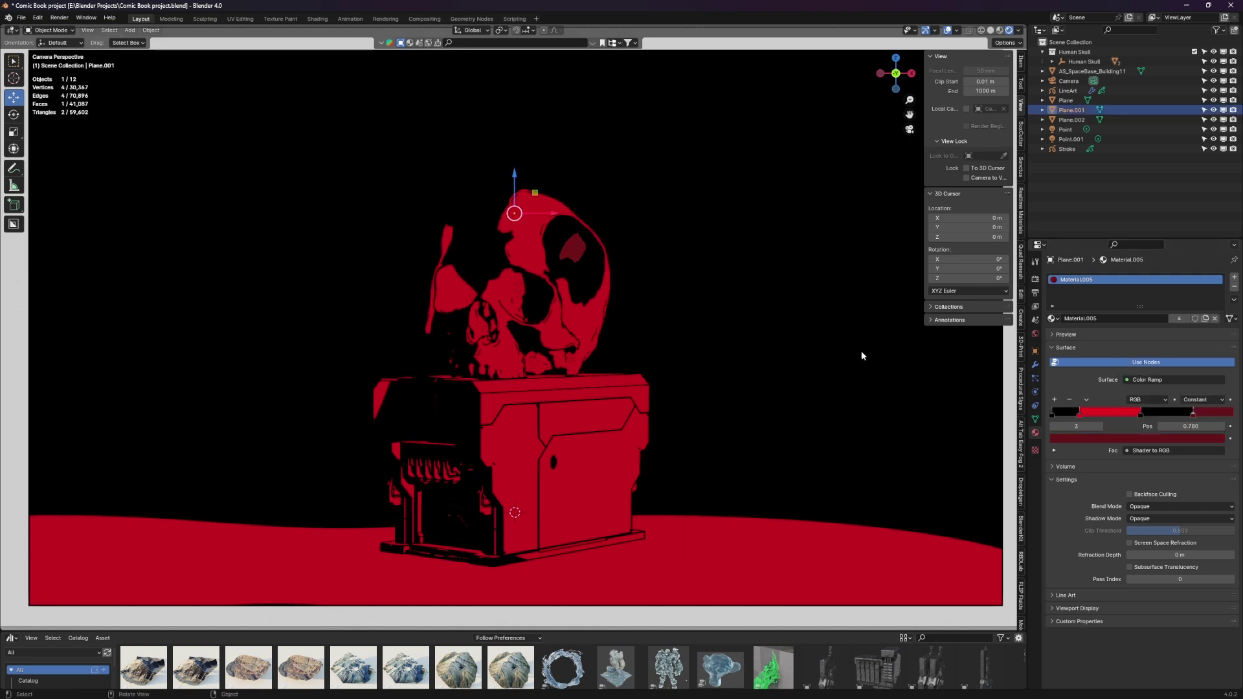